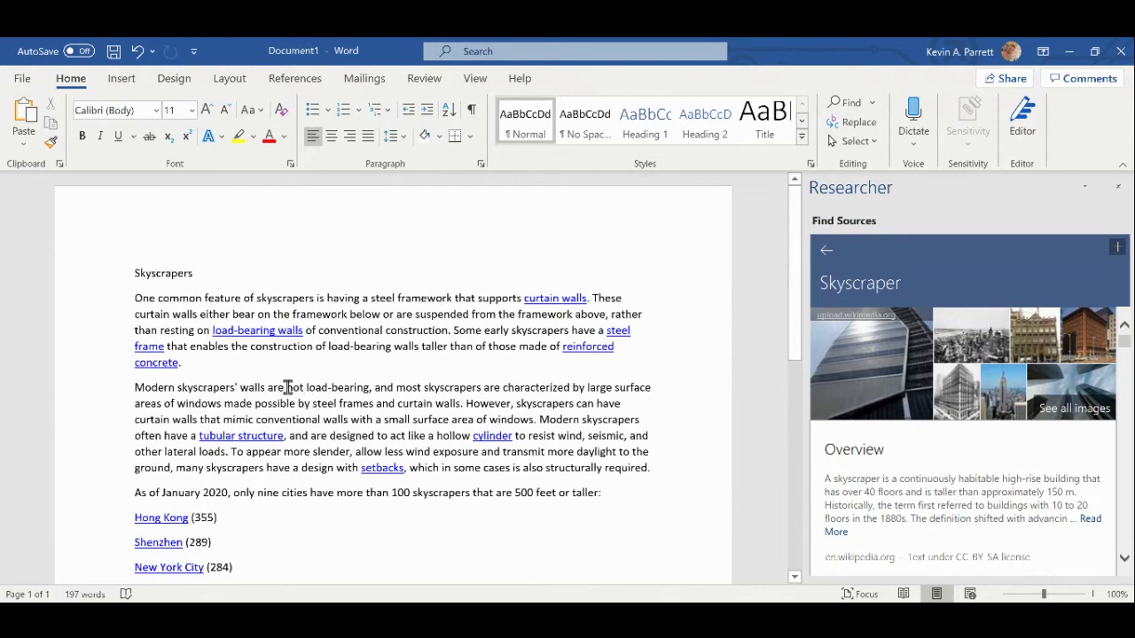
{"action": "scroll", "coordinate": [288, 387], "scroll_direction": "down", "scroll_amount": 8}
{"action": "scroll", "coordinate": [288, 387], "scroll_direction": "up", "scroll_amount": 8}
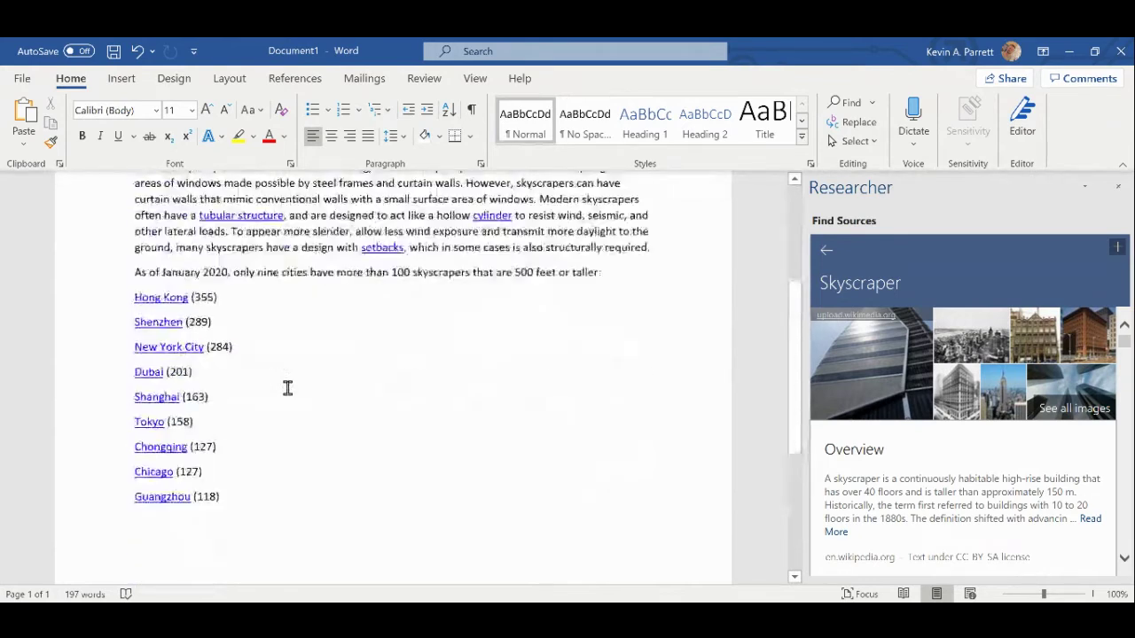
{"action": "left_click", "coordinate": [199, 390]}
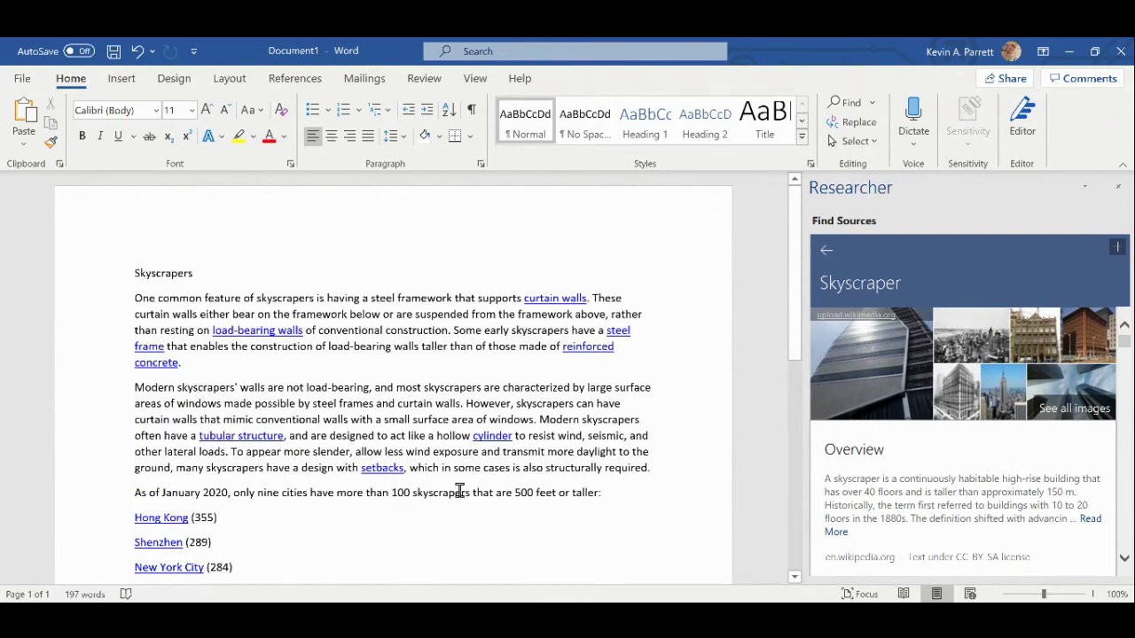
{"action": "scroll", "coordinate": [459, 490], "scroll_direction": "down", "scroll_amount": 3}
{"action": "scroll", "coordinate": [459, 491], "scroll_direction": "up", "scroll_amount": 3}
Apply the Title style to the "Skyscrapers" line and center it on the page.
{"action": "left_click", "coordinate": [79, 276]}
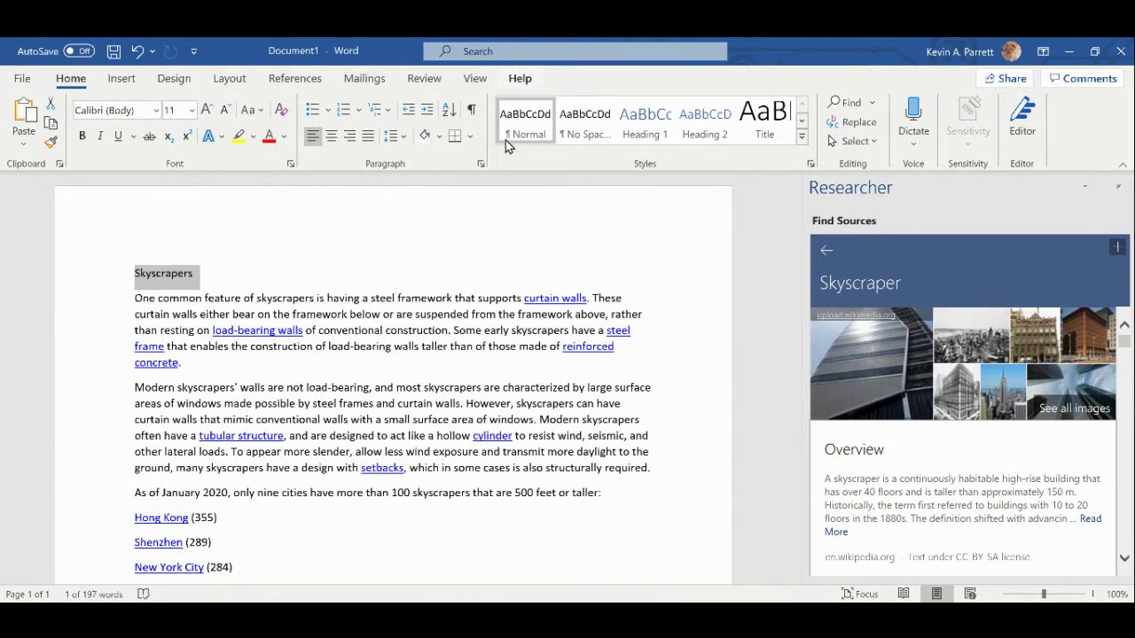
{"action": "left_click", "coordinate": [759, 131]}
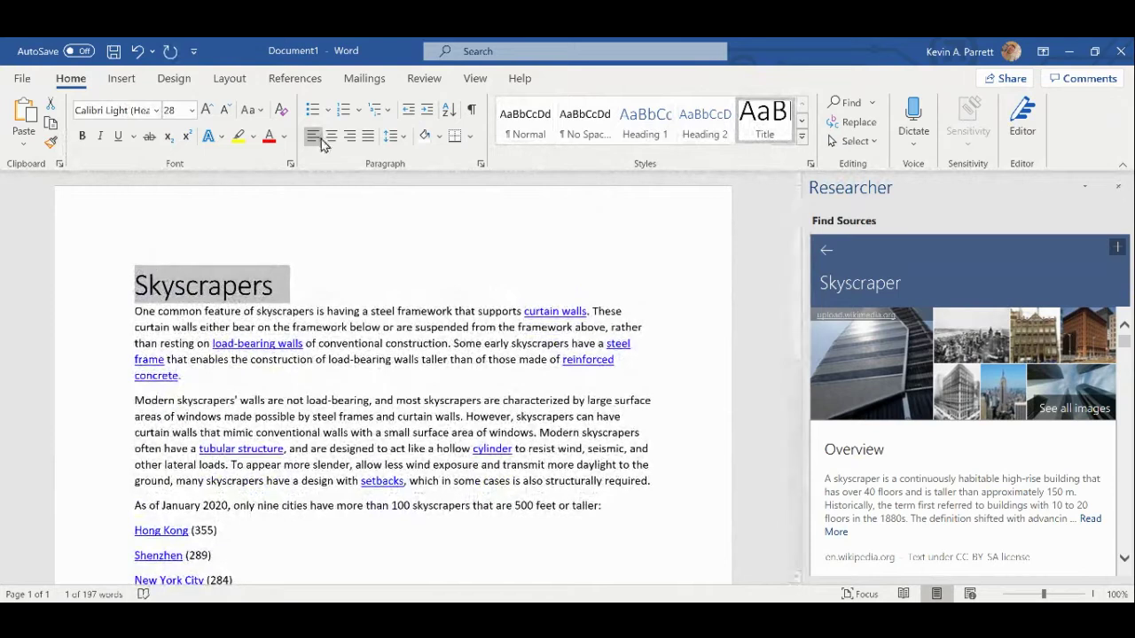
{"action": "left_click", "coordinate": [331, 135]}
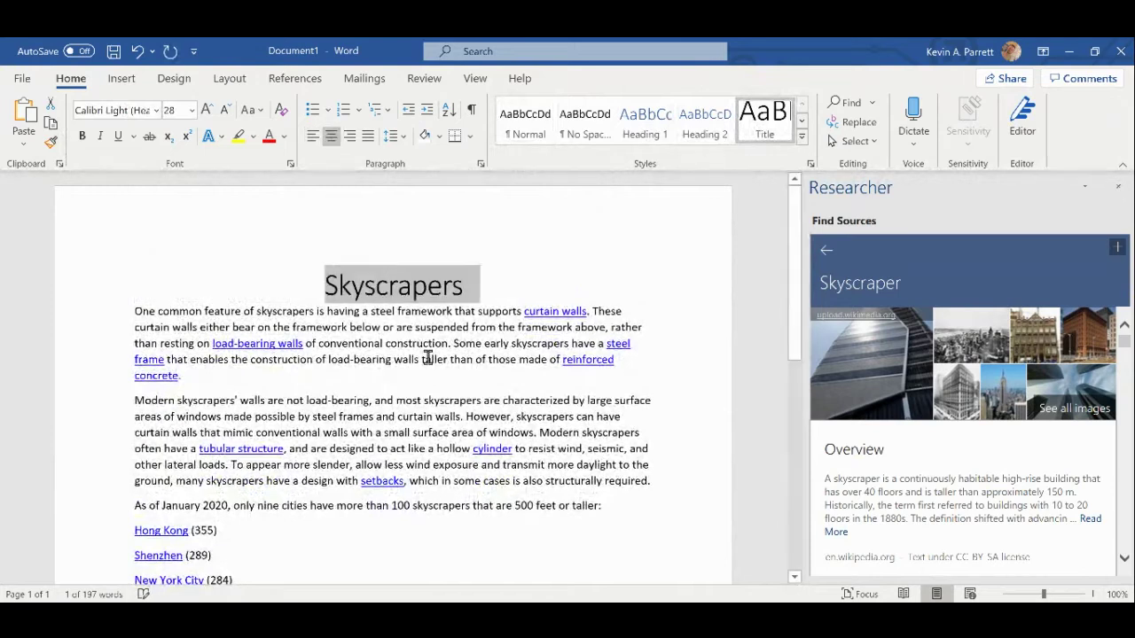
{"action": "left_click", "coordinate": [465, 288]}
{"action": "key", "text": "Return"}
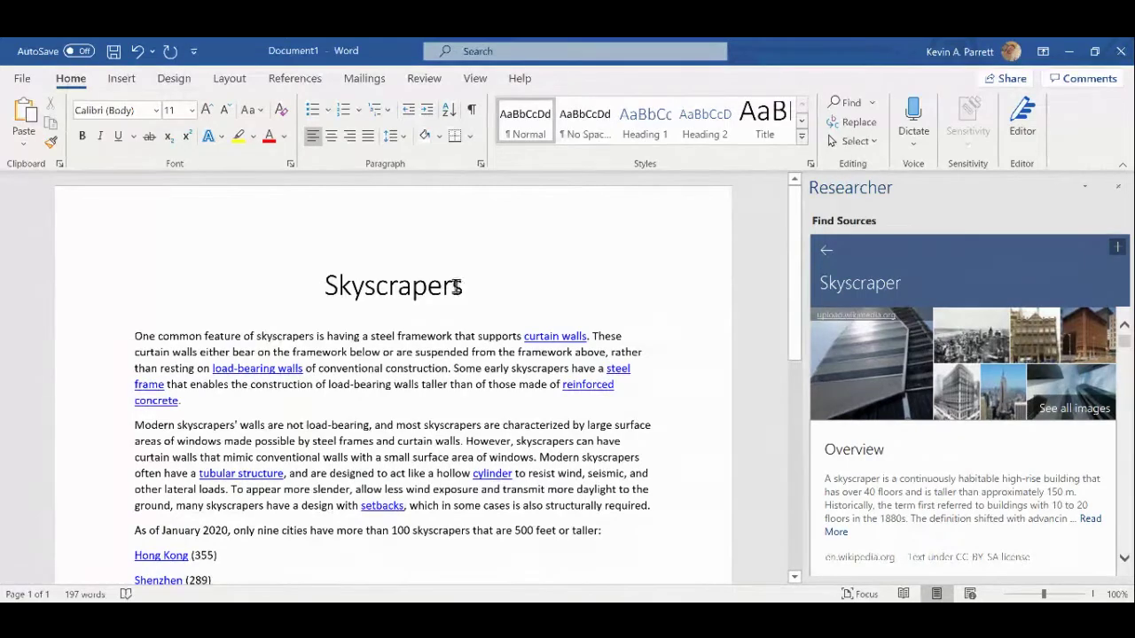
{"action": "left_click_drag", "start_coordinate": [455, 286], "coordinate": [316, 287]}
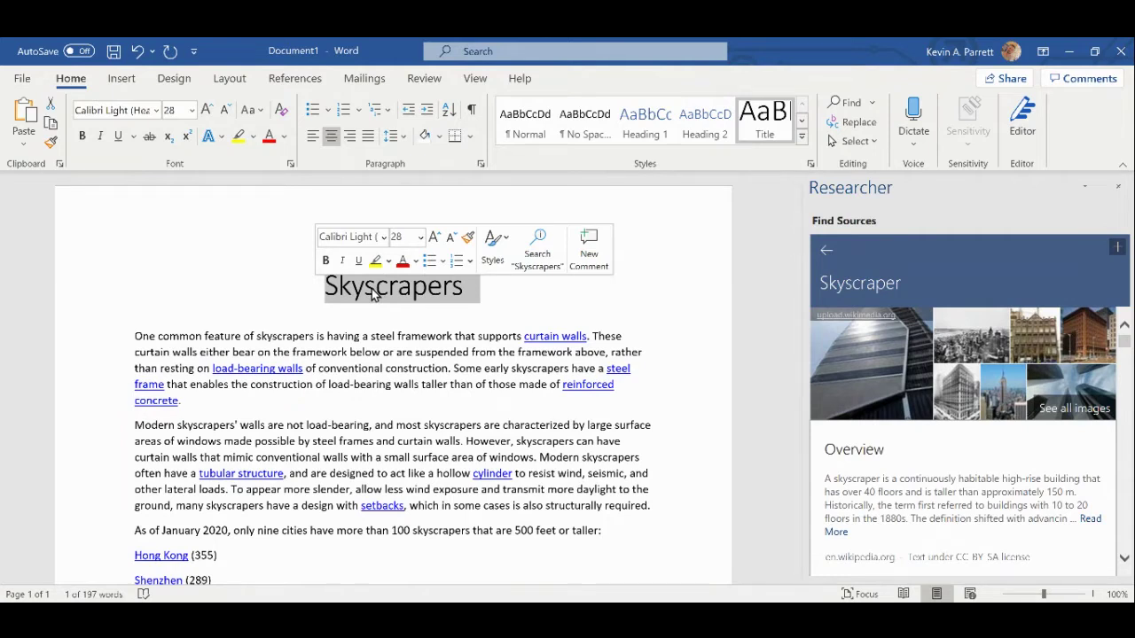
{"action": "left_click", "coordinate": [145, 322]}
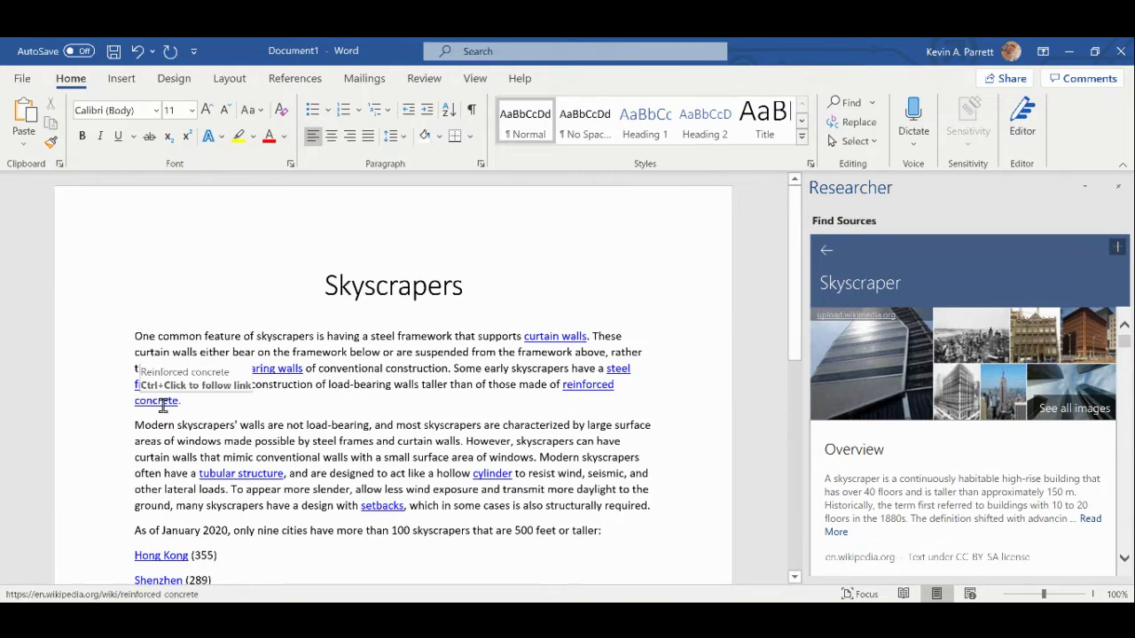
{"action": "key", "text": "Delete"}
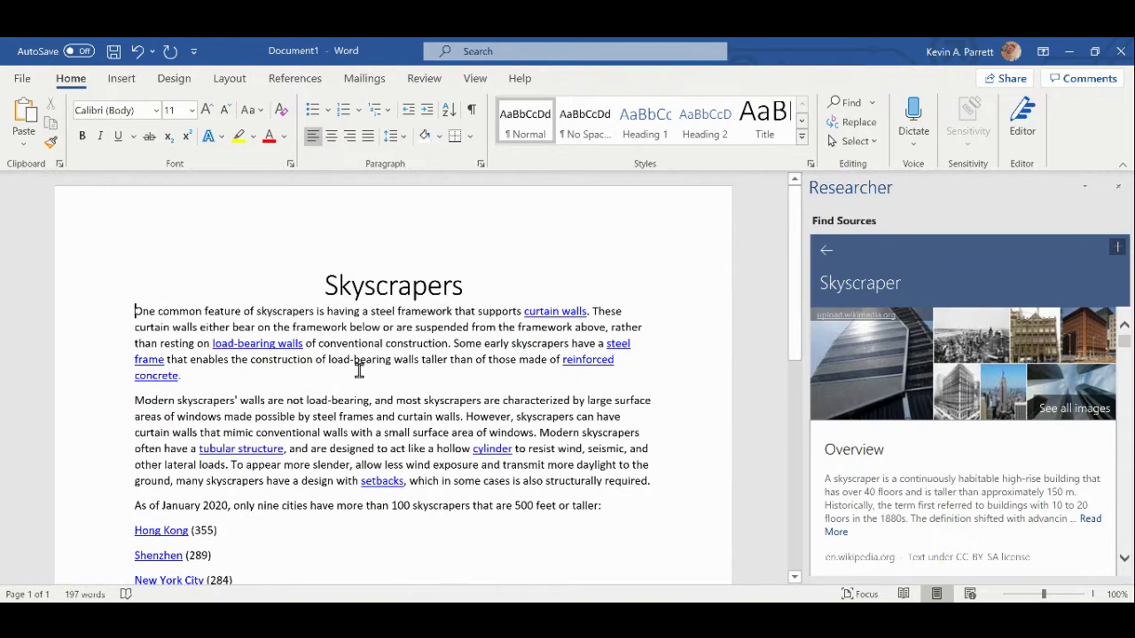
Add a new paragraph after the first body paragraph, beginning with "According to Dictionary.com,".
{"action": "left_click", "coordinate": [305, 327]}
{"action": "left_click", "coordinate": [244, 373]}
{"action": "key", "text": "Return"}
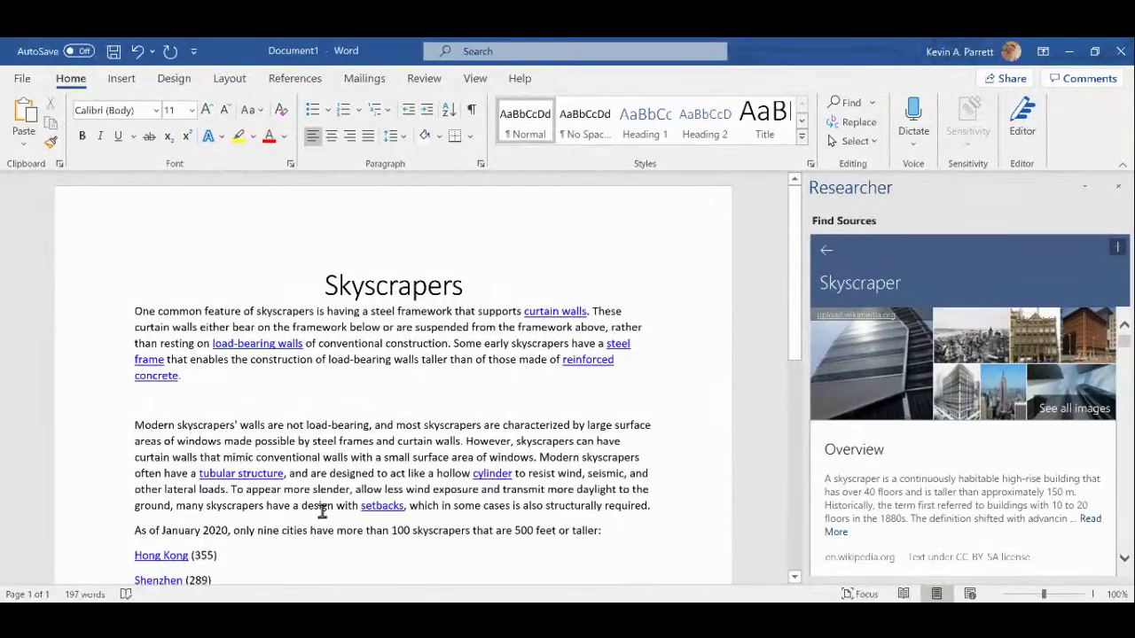
{"action": "left_click", "coordinate": [140, 400]}
{"action": "type", "text": "Accordign to"}
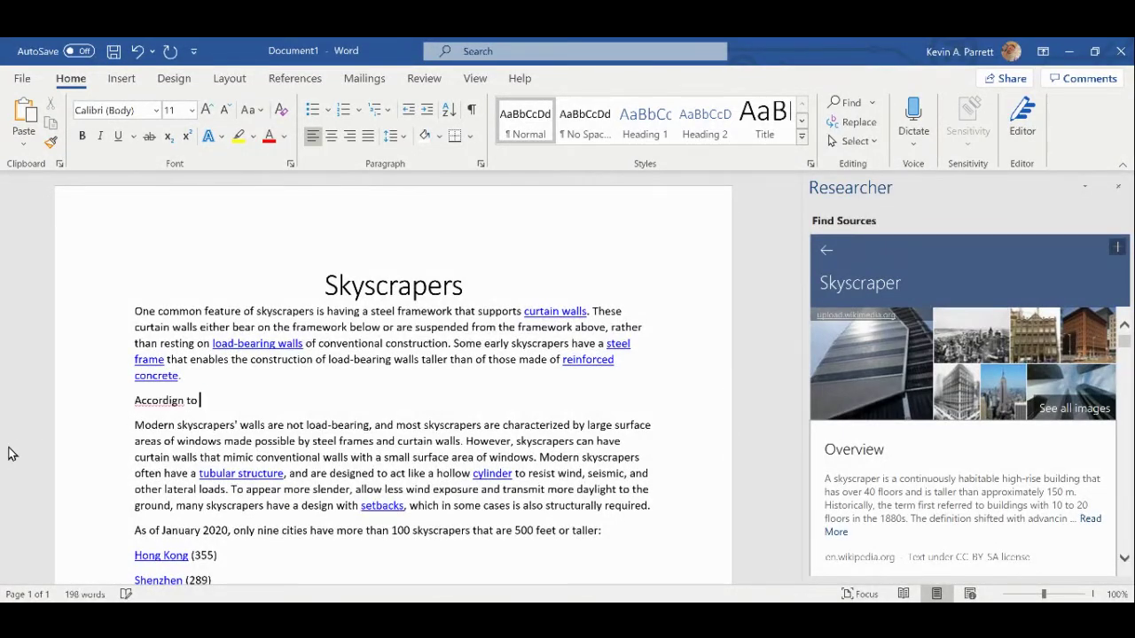
{"action": "key", "text": "BackSpace"}
{"action": "key", "text": "BackSpace"}
{"action": "key", "text": "BackSpace"}
{"action": "key", "text": "BackSpace"}
{"action": "key", "text": "BackSpace"}
{"action": "type", "text": "ng to Dictionary.com,"}
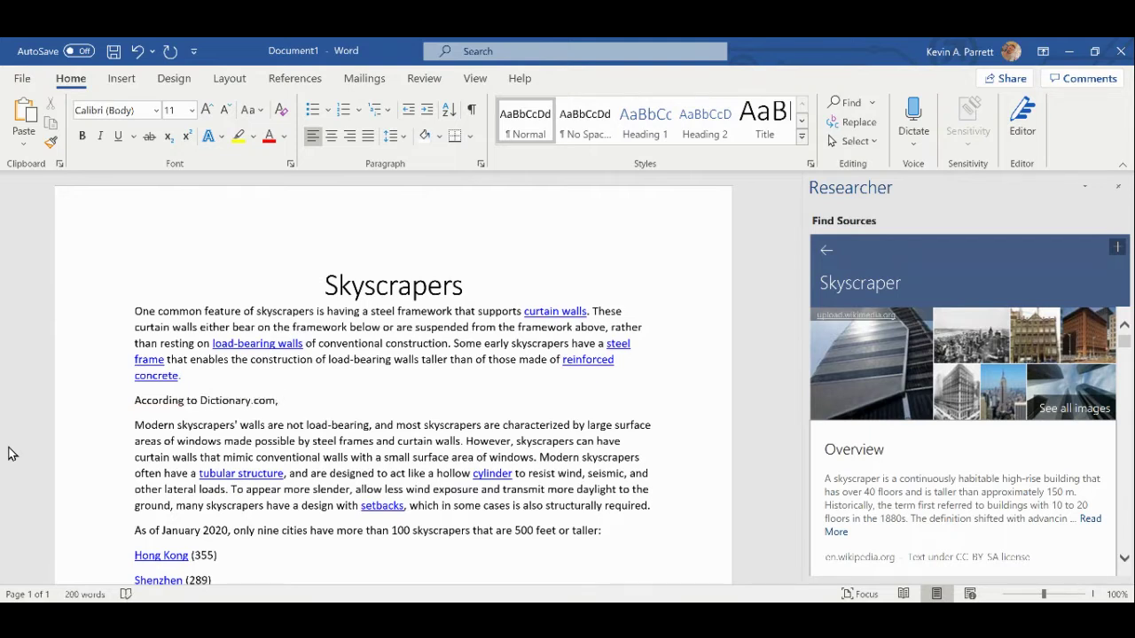
Paste the copied skyscraper definition as text only after "According to Dictionary.com," and join its two paragraphs into one.
{"action": "right_click", "coordinate": [284, 403]}
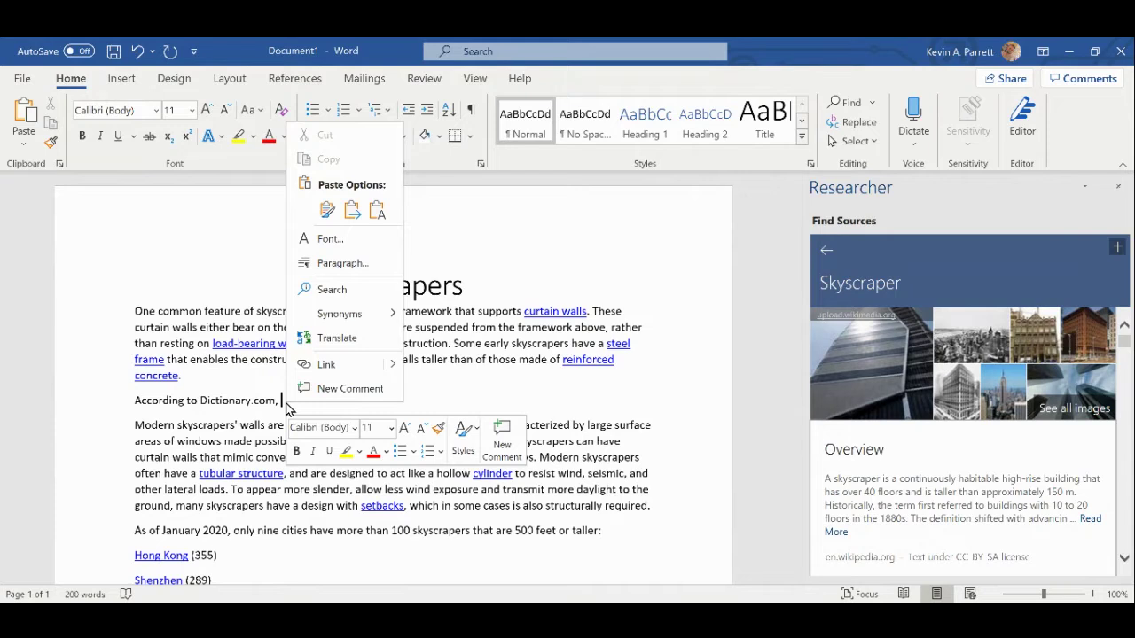
{"action": "left_click", "coordinate": [377, 209]}
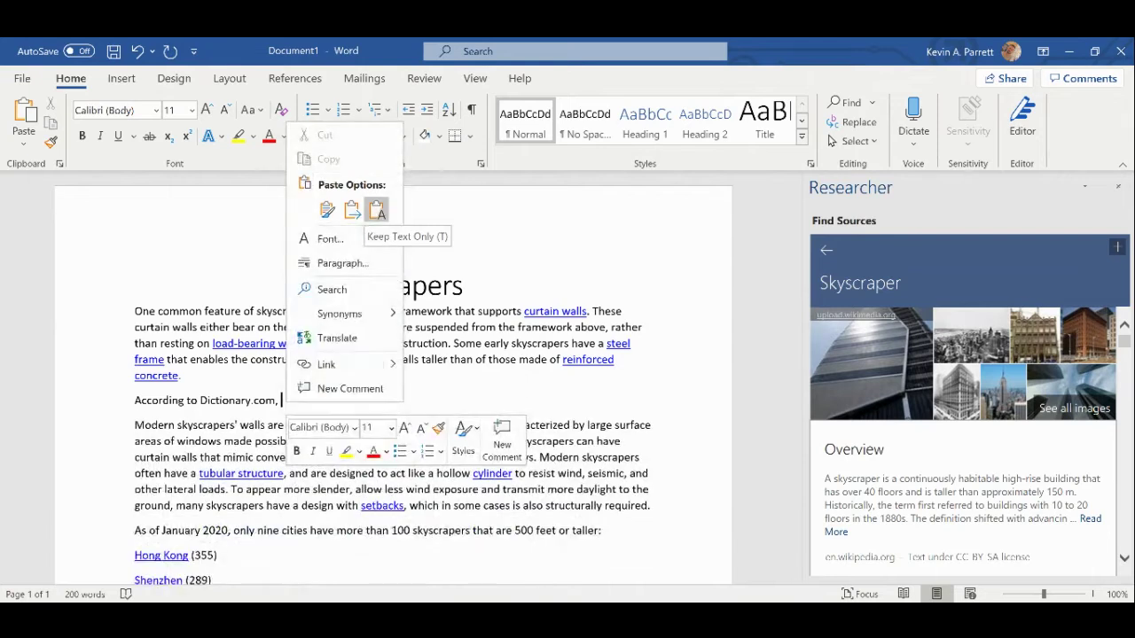
{"action": "left_click", "coordinate": [377, 210]}
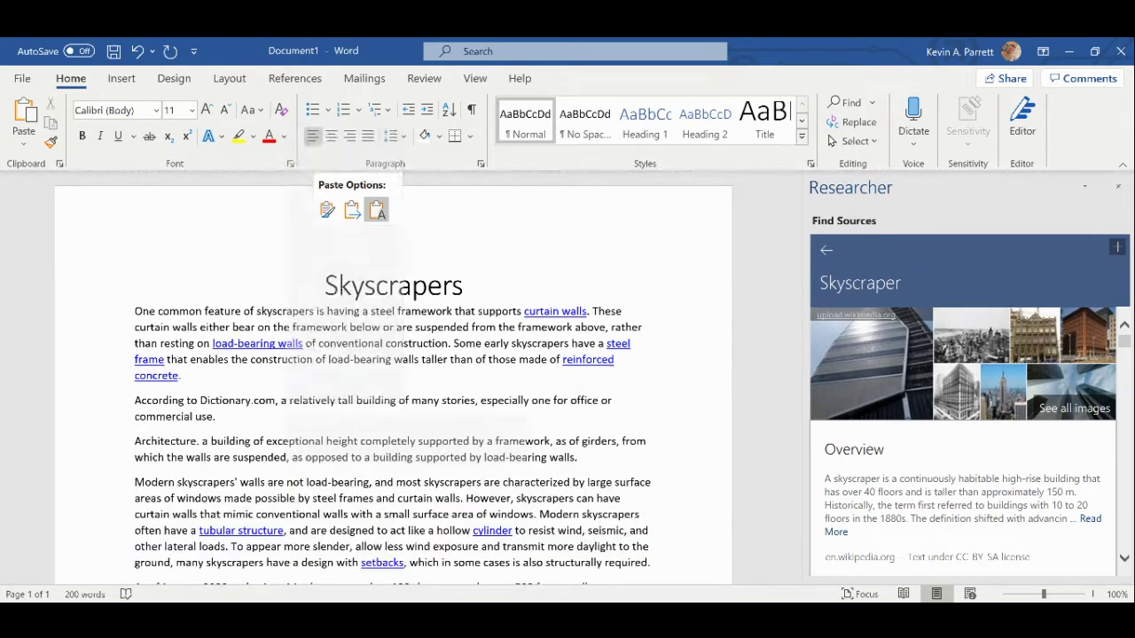
{"action": "left_click", "coordinate": [283, 400]}
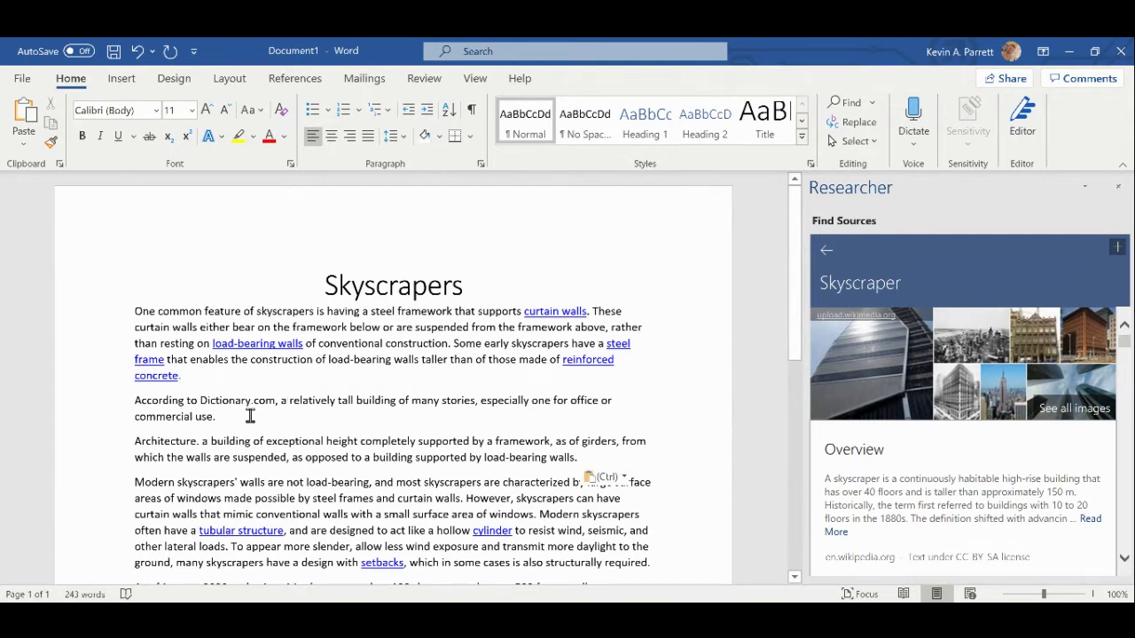
{"action": "key", "text": "Down"}
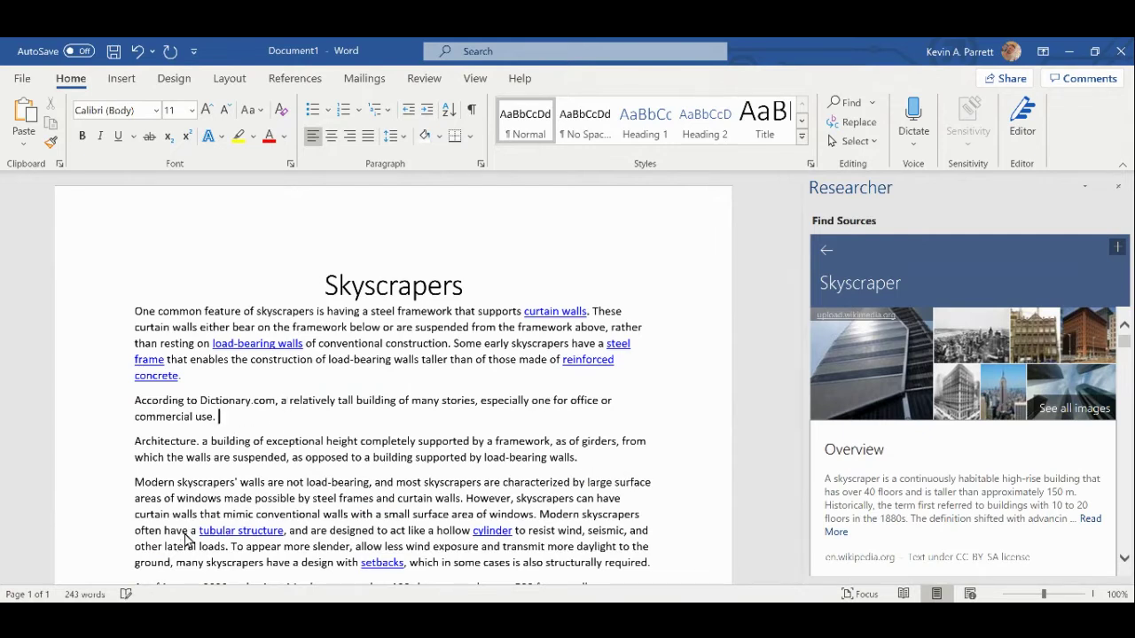
{"action": "key", "text": "Delete"}
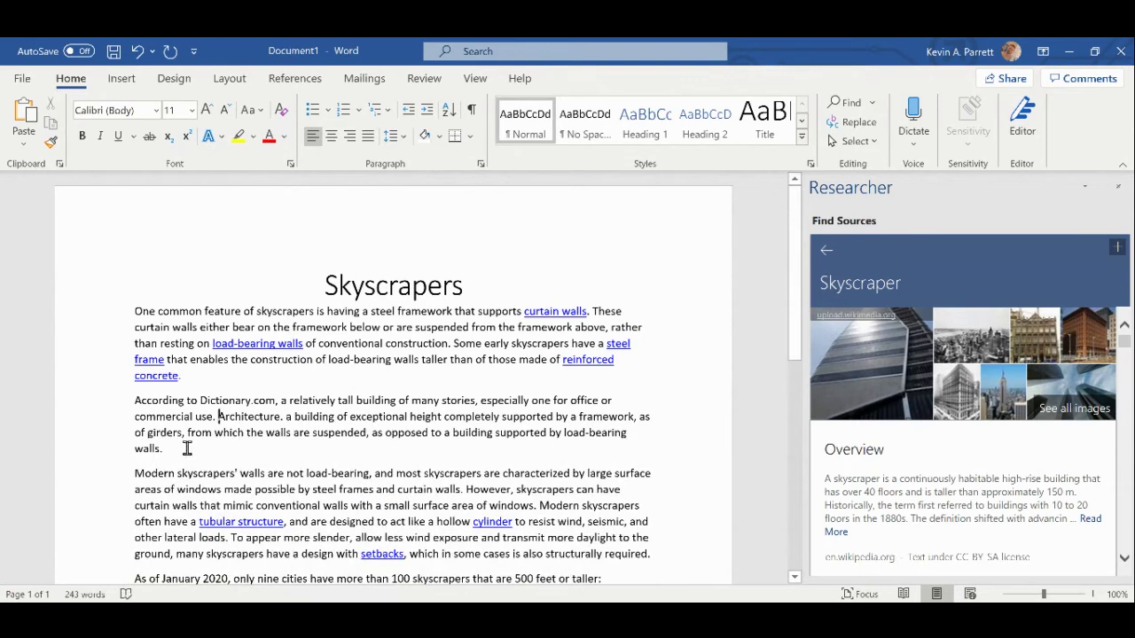
Place the insertion point after "walls" at the end of the Dictionary.com paragraph and choose APA as the citation style.
{"action": "left_click", "coordinate": [159, 450]}
{"action": "left_click", "coordinate": [295, 79]}
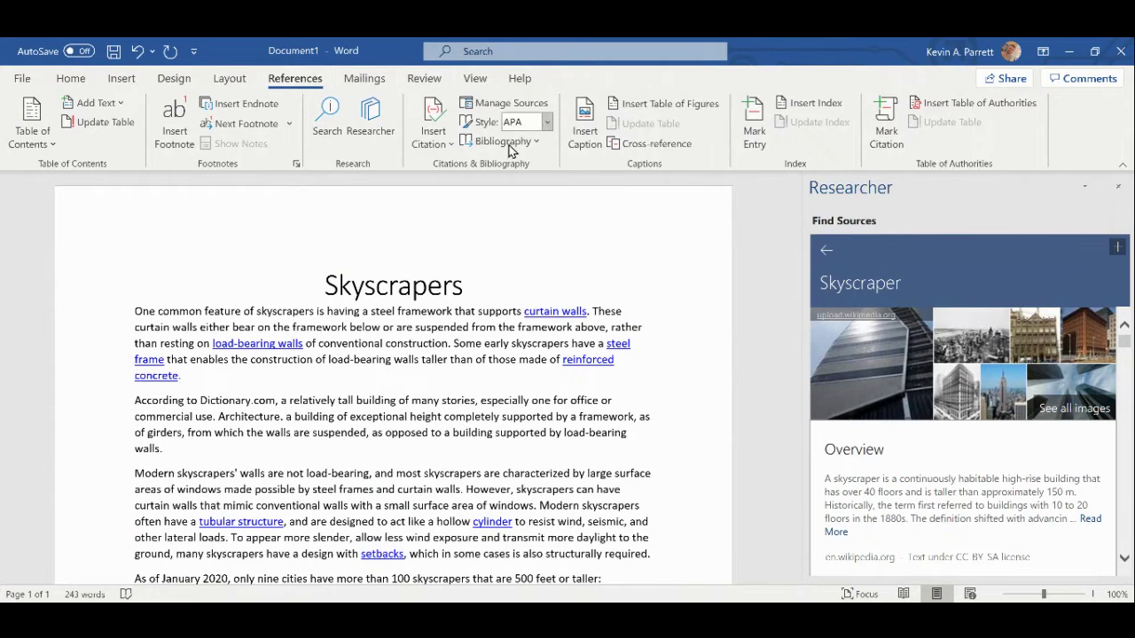
{"action": "left_click", "coordinate": [547, 122]}
{"action": "left_click", "coordinate": [549, 160]}
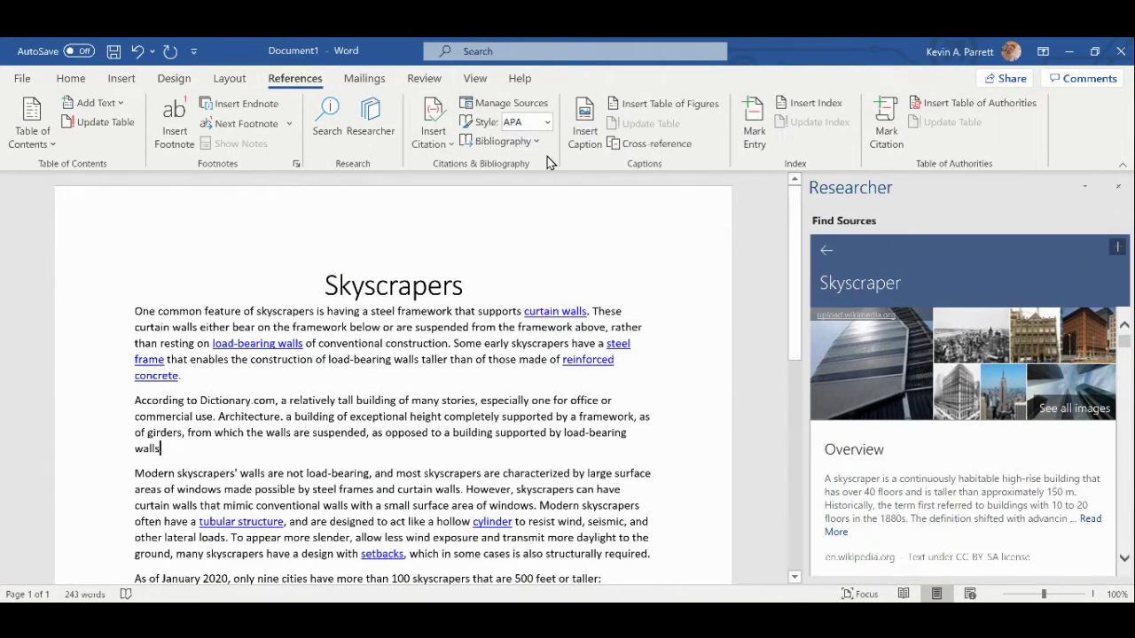
Start a citation with a new source and set its source type to Web site.
{"action": "left_click", "coordinate": [433, 133]}
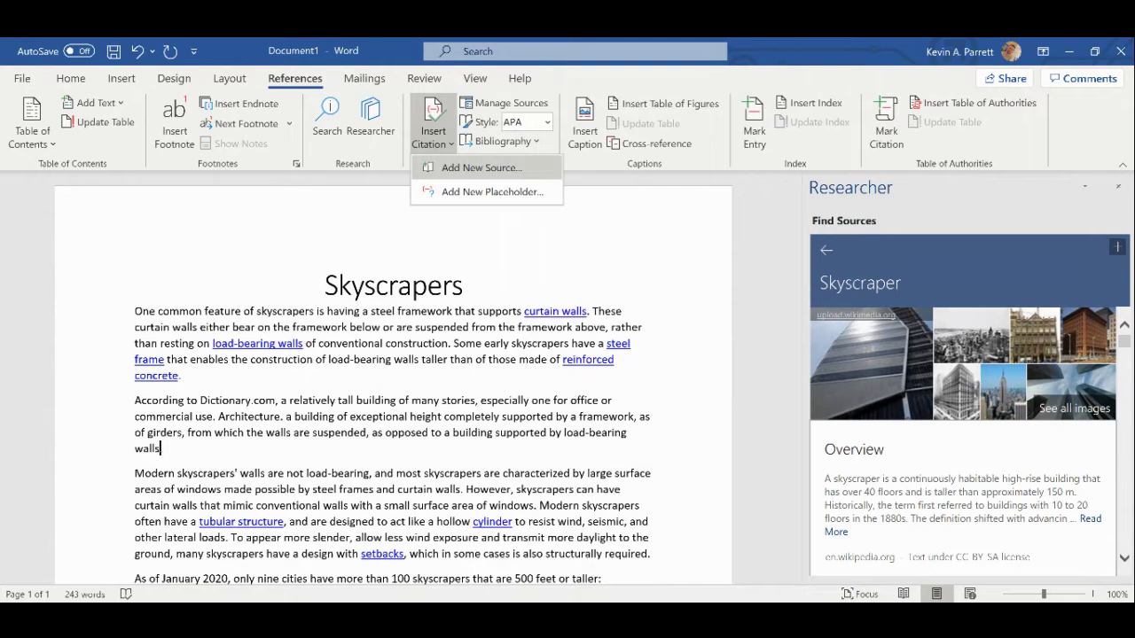
{"action": "left_click", "coordinate": [481, 168]}
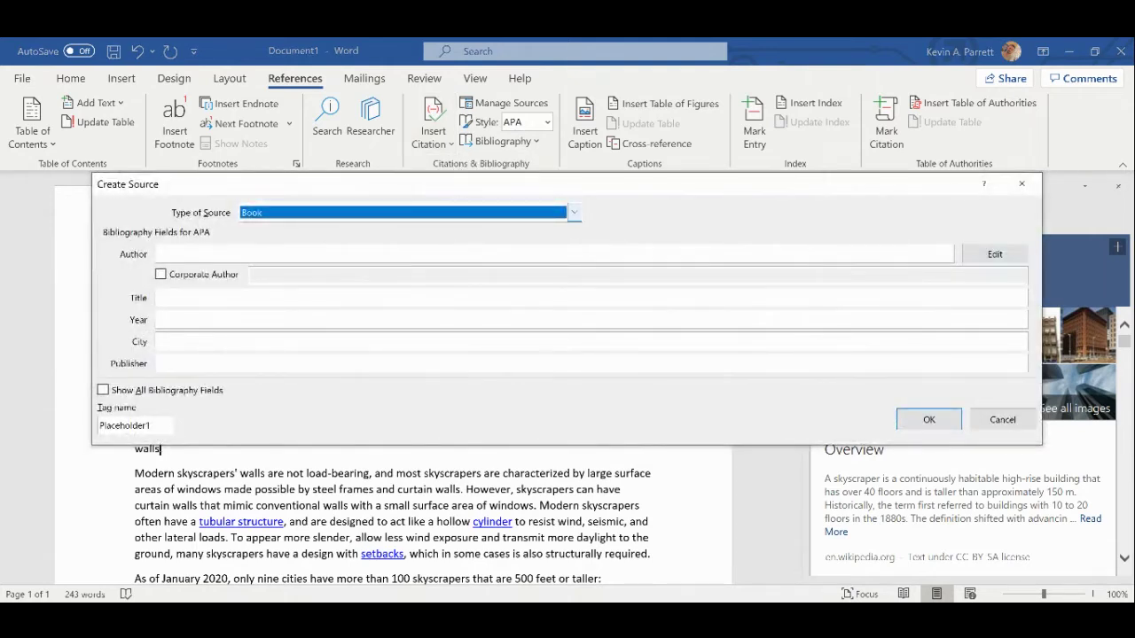
{"action": "key", "text": "alt+Down"}
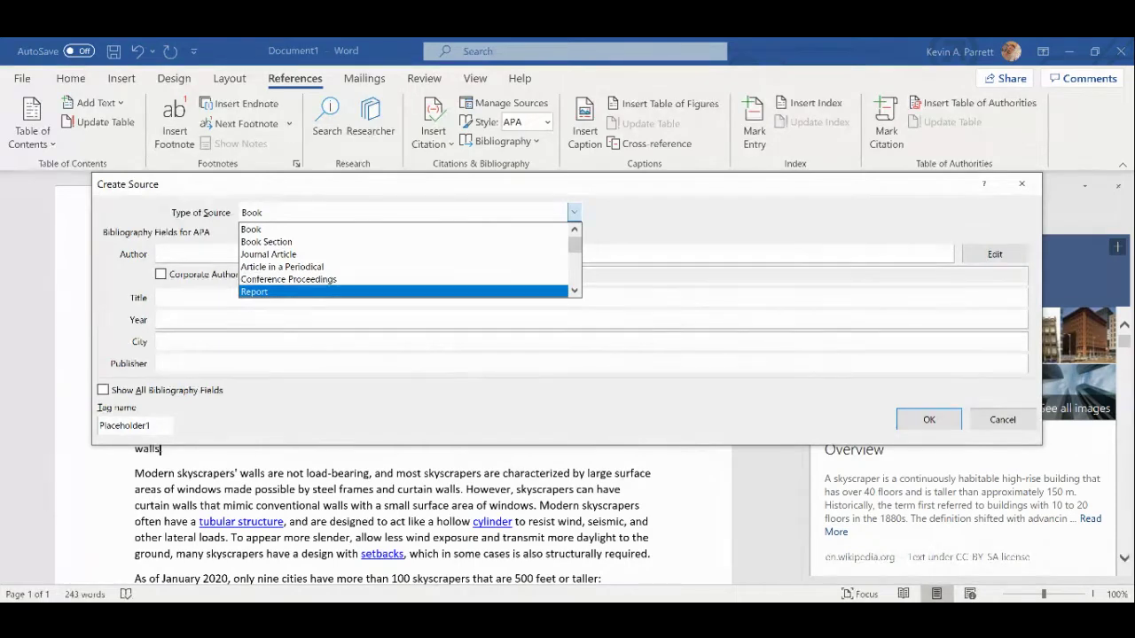
{"action": "key", "text": "Down"}
{"action": "key", "text": "Return"}
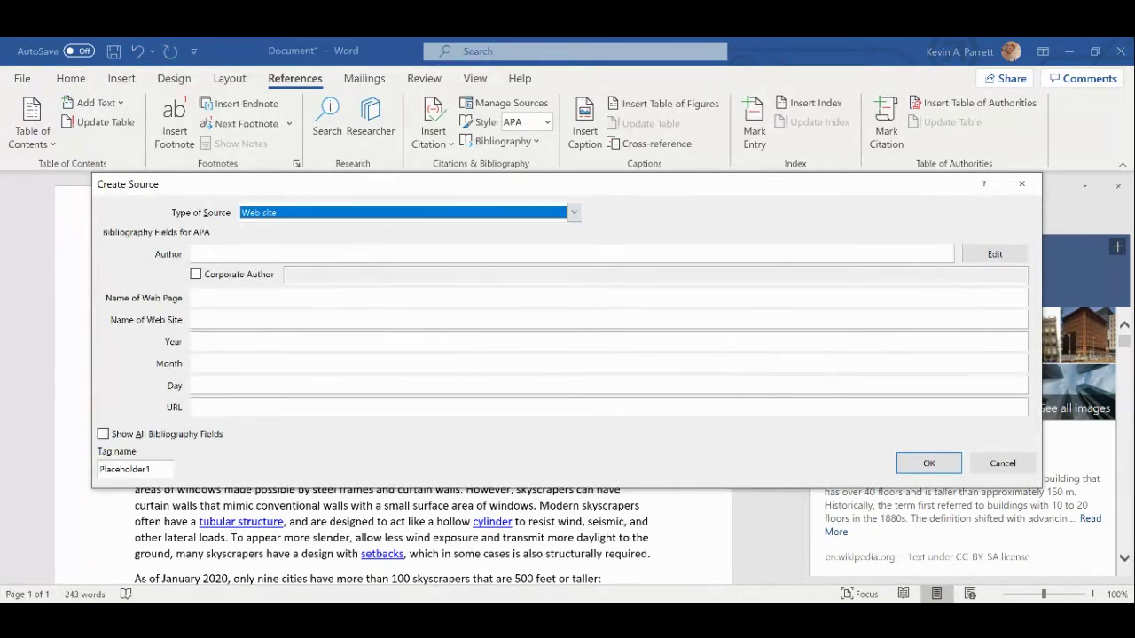
Mark the source as having a corporate author and enter Dictionary.com as that author.
{"action": "left_click", "coordinate": [192, 253]}
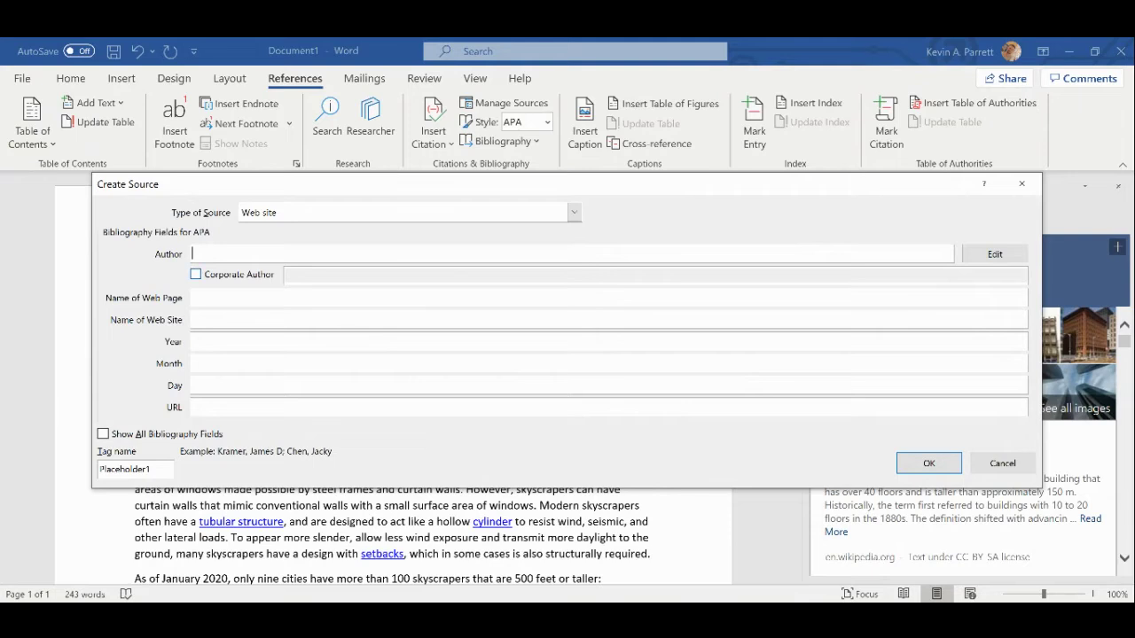
{"action": "left_click", "coordinate": [196, 274]}
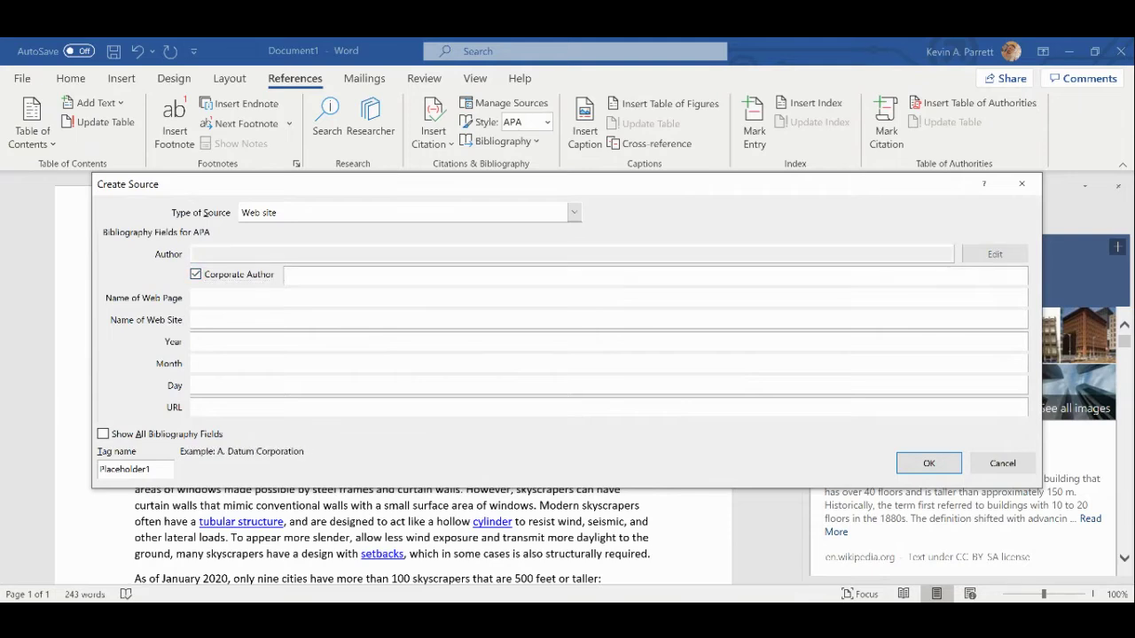
{"action": "type", "text": "Dicstionary"}
{"action": "key", "text": "BackSpace"}
{"action": "key", "text": "BackSpace"}
{"action": "key", "text": "BackSpace"}
{"action": "key", "text": "BackSpace"}
{"action": "key", "text": "BackSpace"}
{"action": "key", "text": "BackSpace"}
{"action": "key", "text": "BackSpace"}
{"action": "key", "text": "BackSpace"}
{"action": "type", "text": "tionary.com"}
{"action": "key", "text": "Tab"}
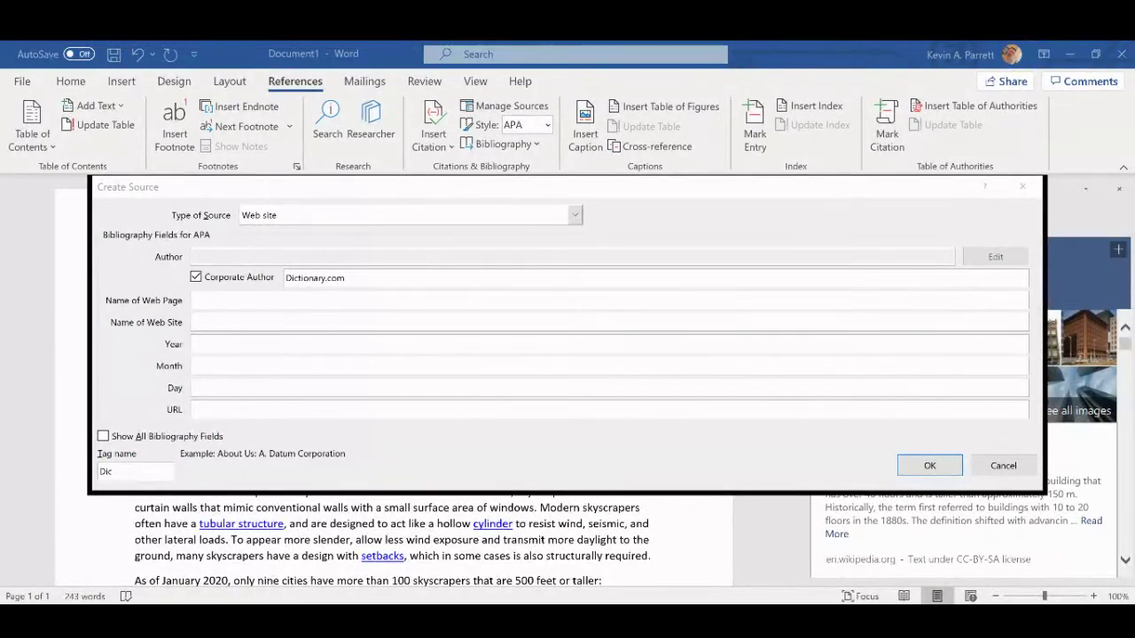
{"action": "right_click", "coordinate": [227, 299]}
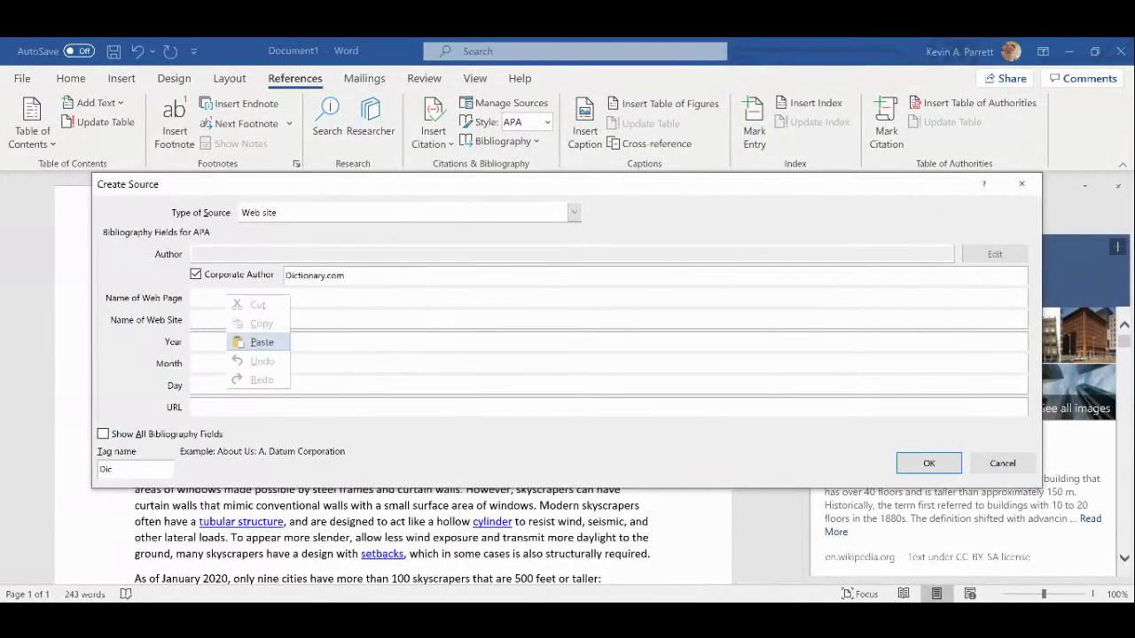
{"action": "left_click", "coordinate": [262, 342]}
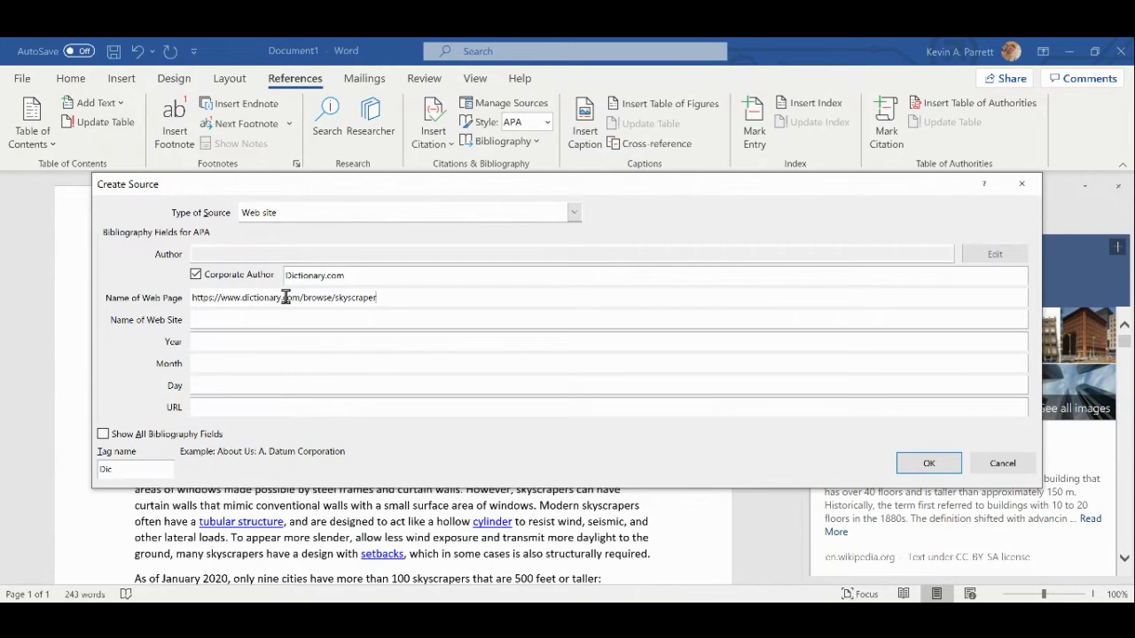
{"action": "left_click", "coordinate": [235, 320]}
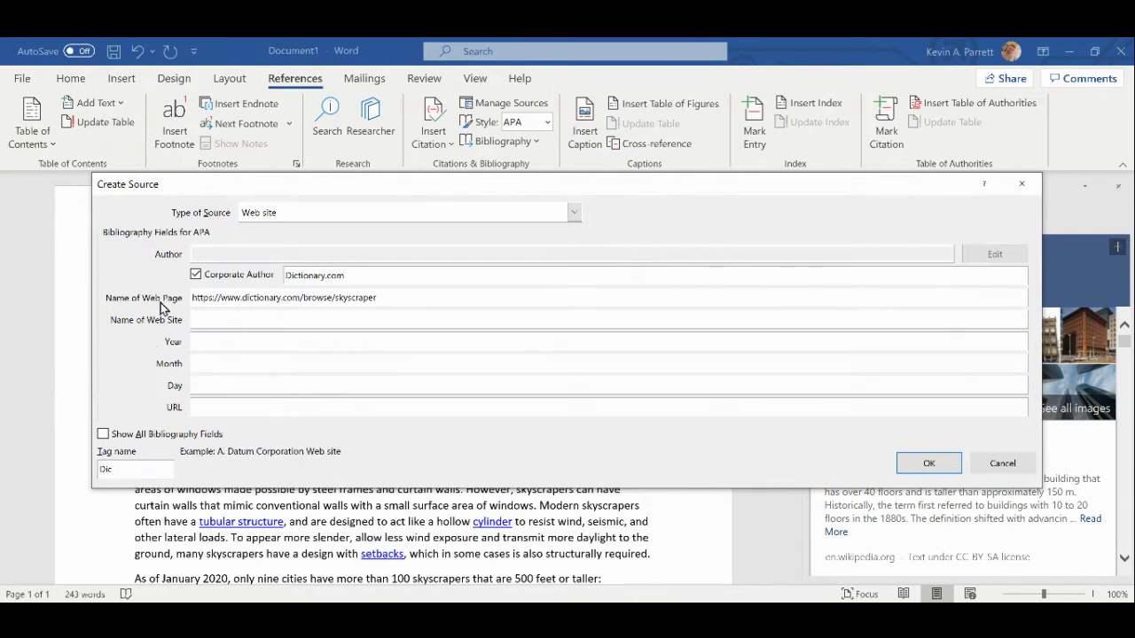
{"action": "type", "text": "Dictionary.com"}
{"action": "key", "text": "Tab"}
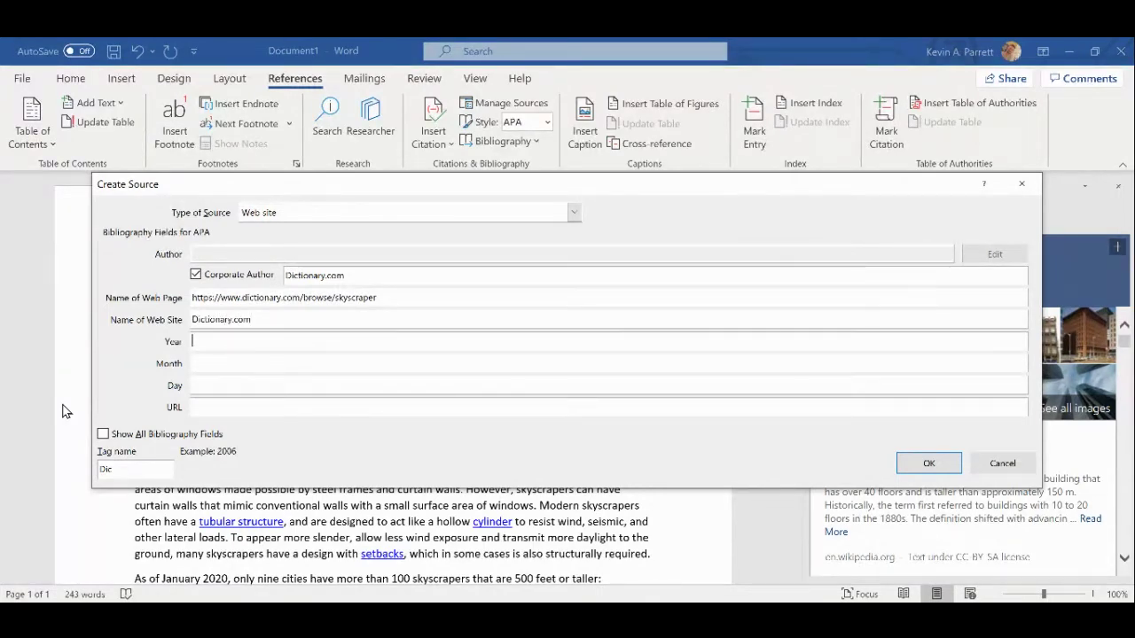
{"action": "type", "text": "2020"}
{"action": "key", "text": "Tab"}
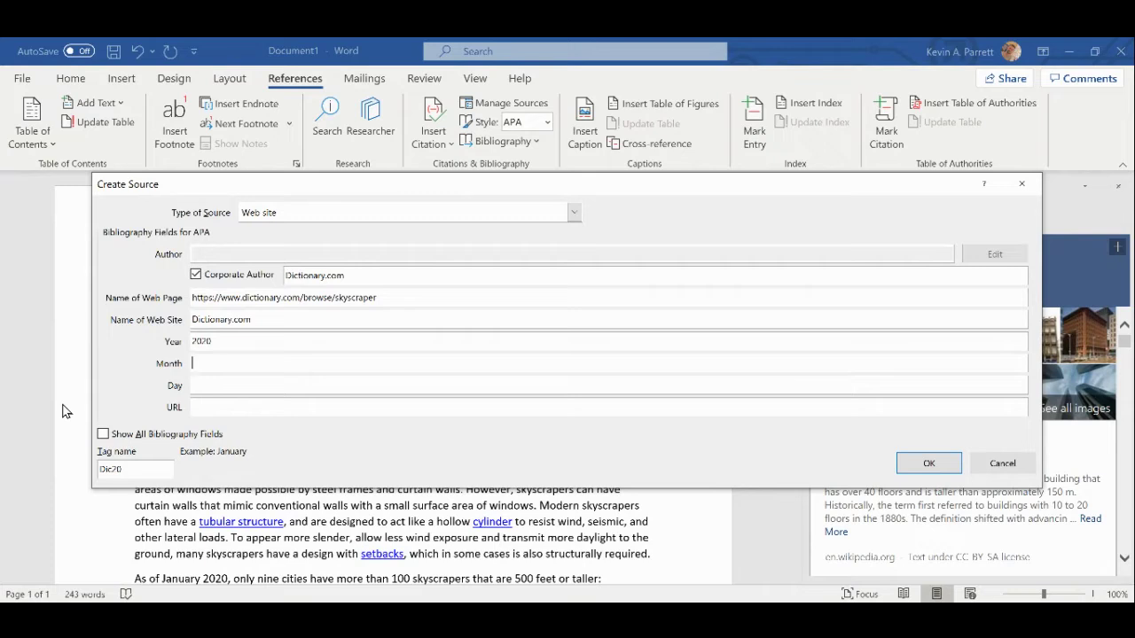
{"action": "type", "text": "October"}
{"action": "key", "text": "Tab"}
{"action": "type", "text": "17"}
{"action": "key", "text": "Tab"}
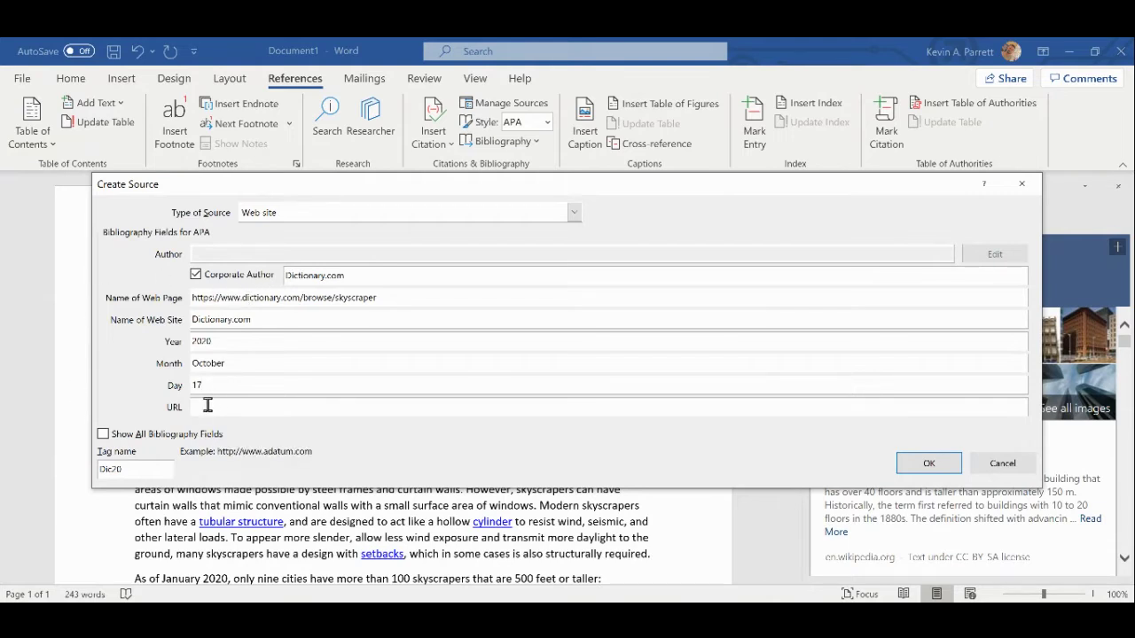
{"action": "type", "text": "https://www.dictionary.com/browse/skyscraper"}
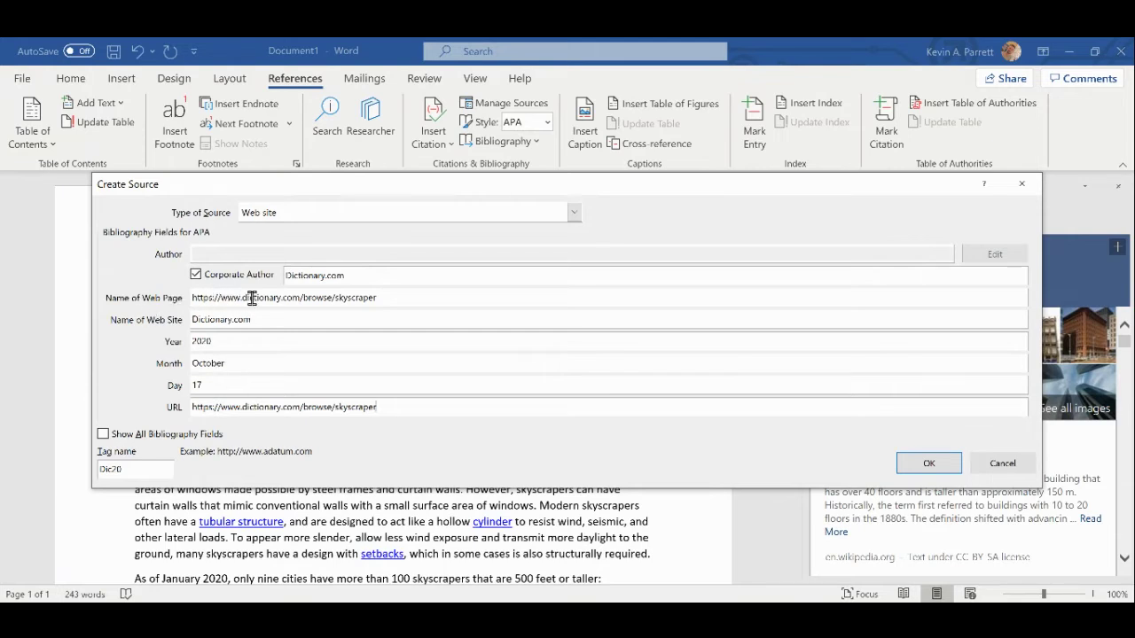
Shorten the web page name to dictionary.com/browse/skyscraper and insert the citation from the completed source.
{"action": "left_click_drag", "start_coordinate": [241, 297], "coordinate": [168, 301]}
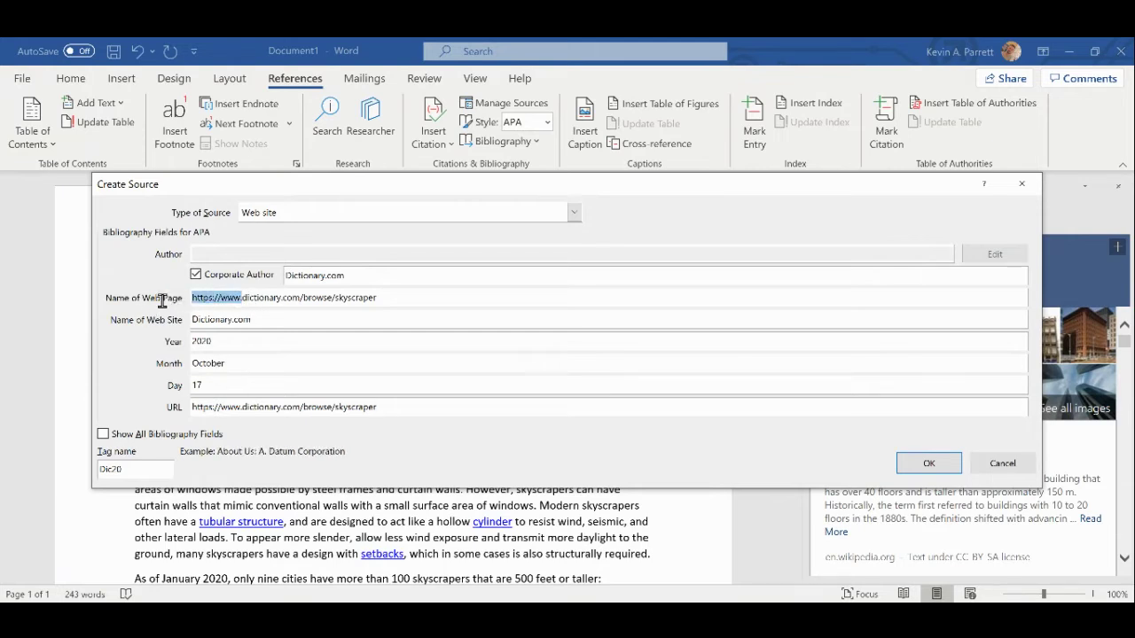
{"action": "key", "text": "BackSpace"}
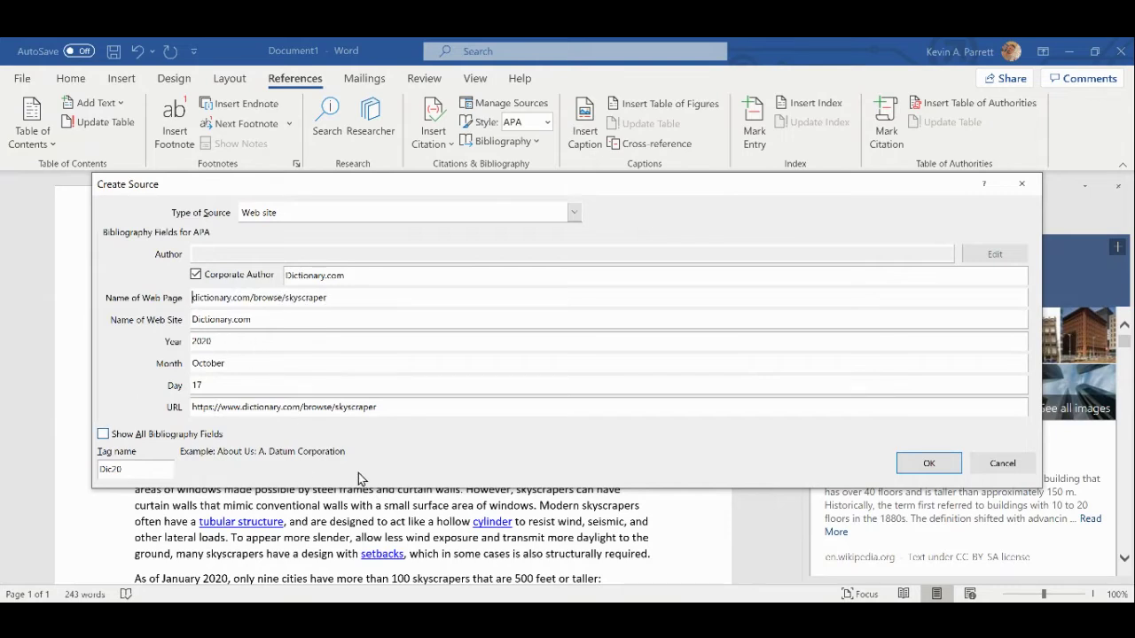
{"action": "left_click", "coordinate": [929, 464]}
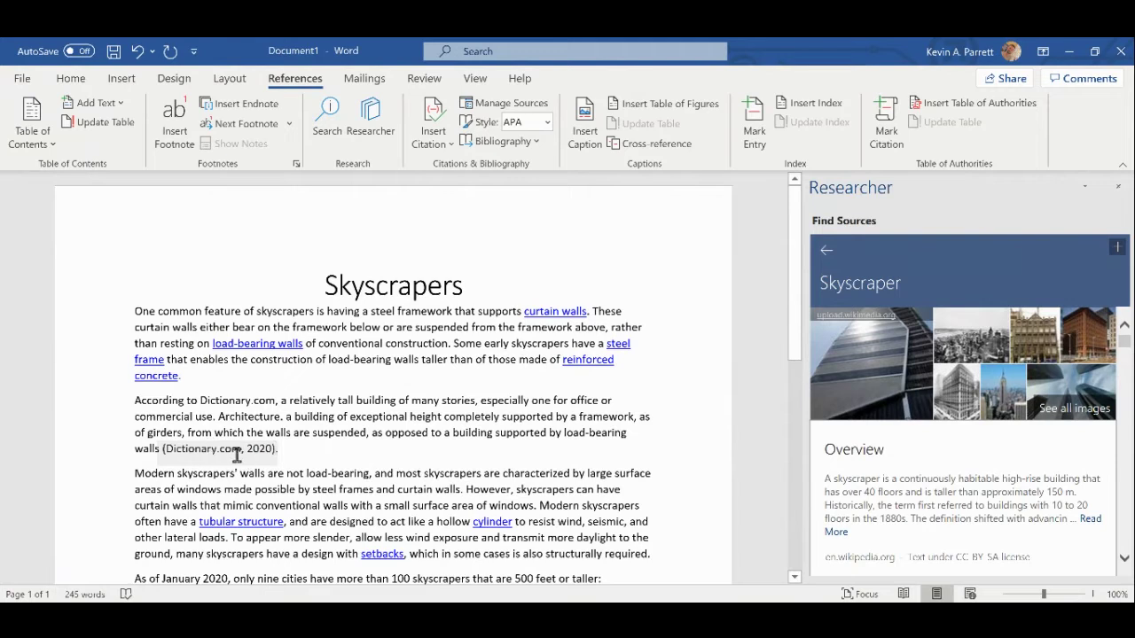
Examine the editing options of the inserted Dictionary.com citation without changing it.
{"action": "left_click", "coordinate": [213, 449]}
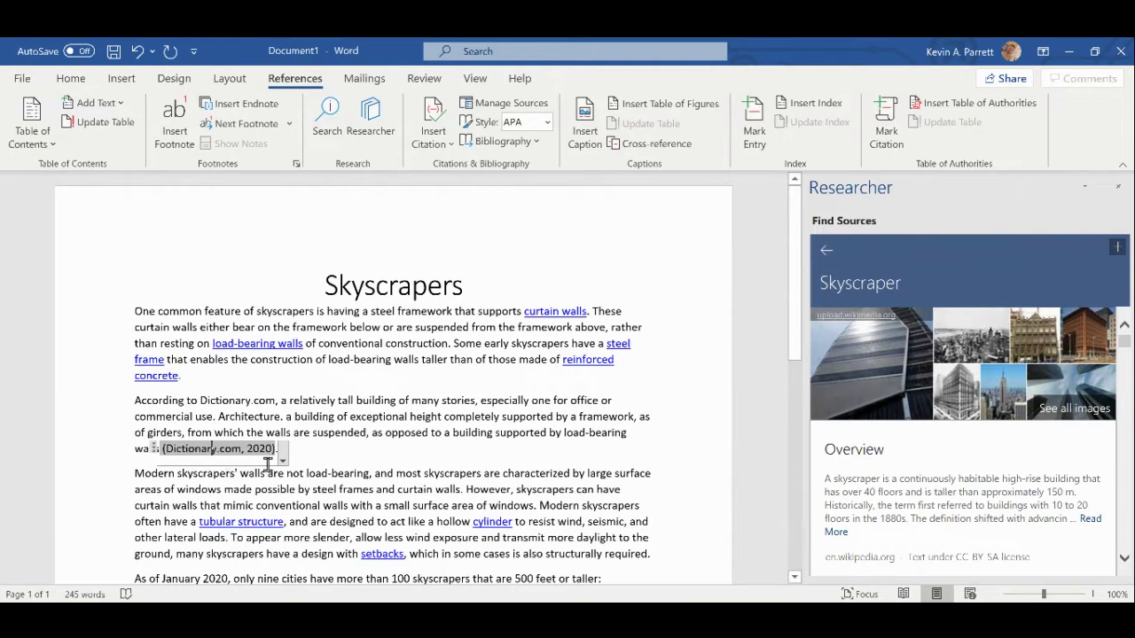
{"action": "left_click", "coordinate": [283, 461]}
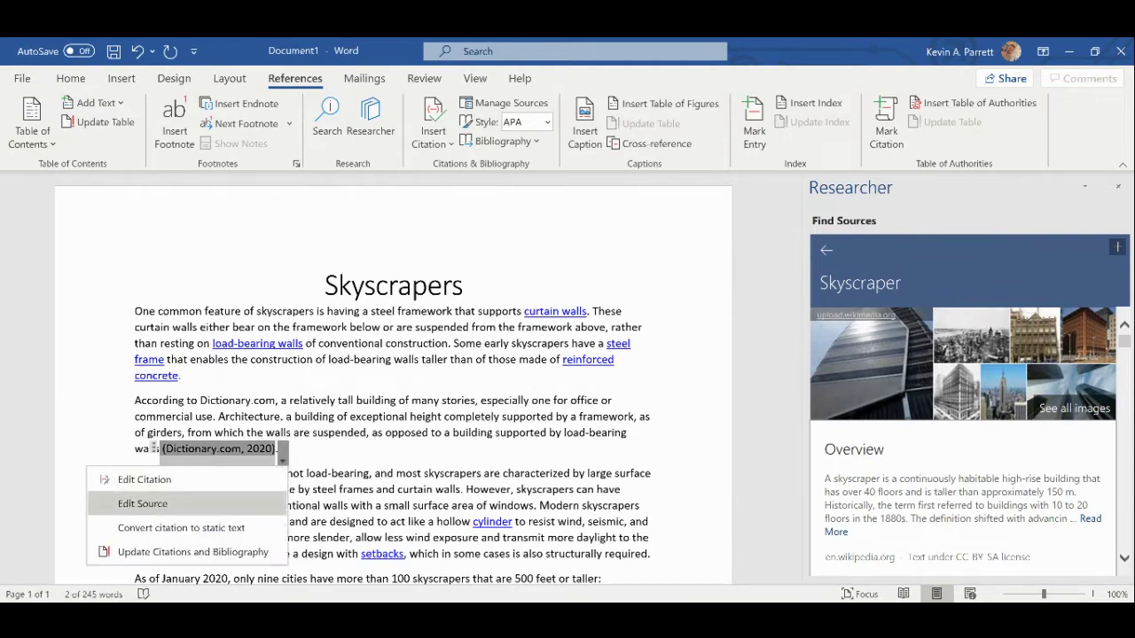
{"action": "left_click", "coordinate": [220, 453]}
{"action": "left_click", "coordinate": [218, 429]}
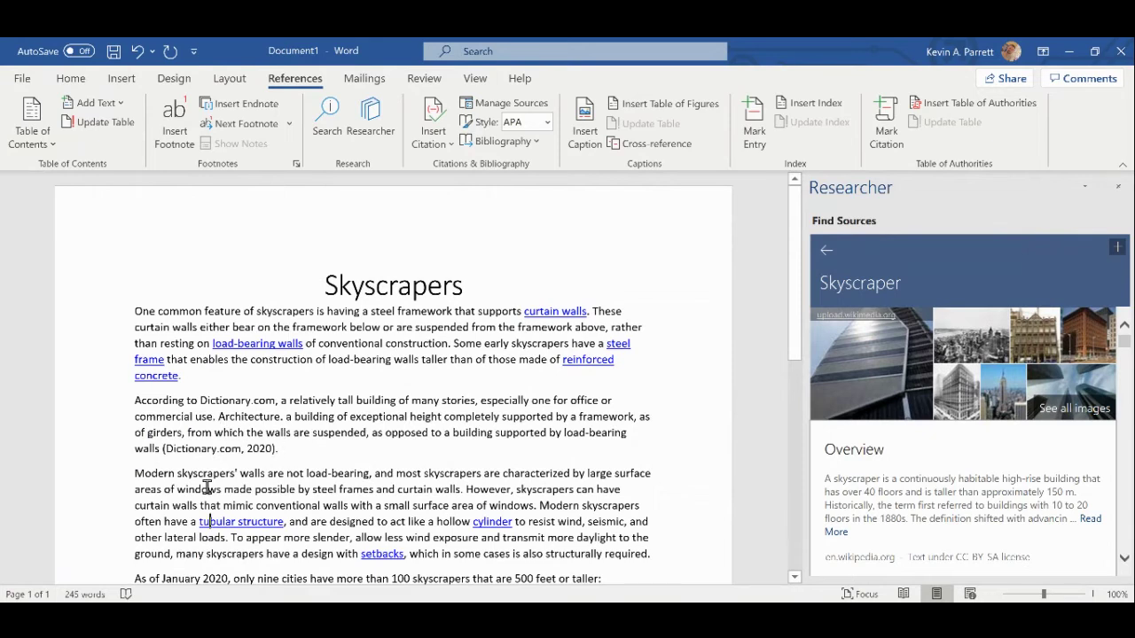
Below the list of cities, add the sentence "The world's tallest skyscraper is the Burj Khalifa in Dubai, UAE.".
{"action": "scroll", "coordinate": [207, 487], "scroll_direction": "down", "scroll_amount": 3}
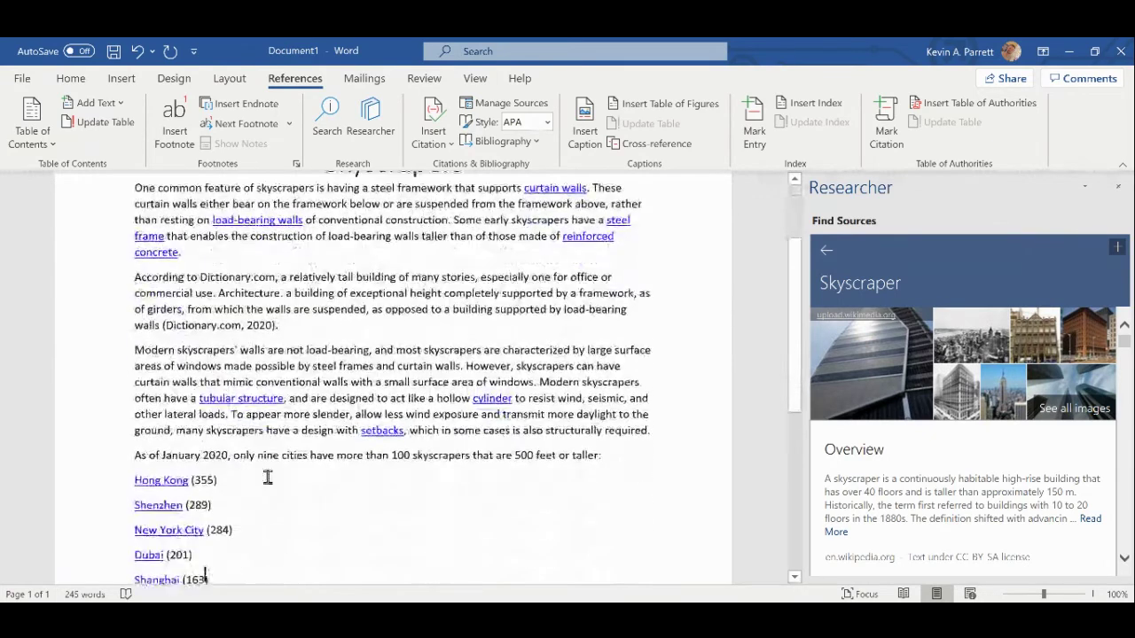
{"action": "scroll", "coordinate": [204, 479], "scroll_direction": "down", "scroll_amount": 4}
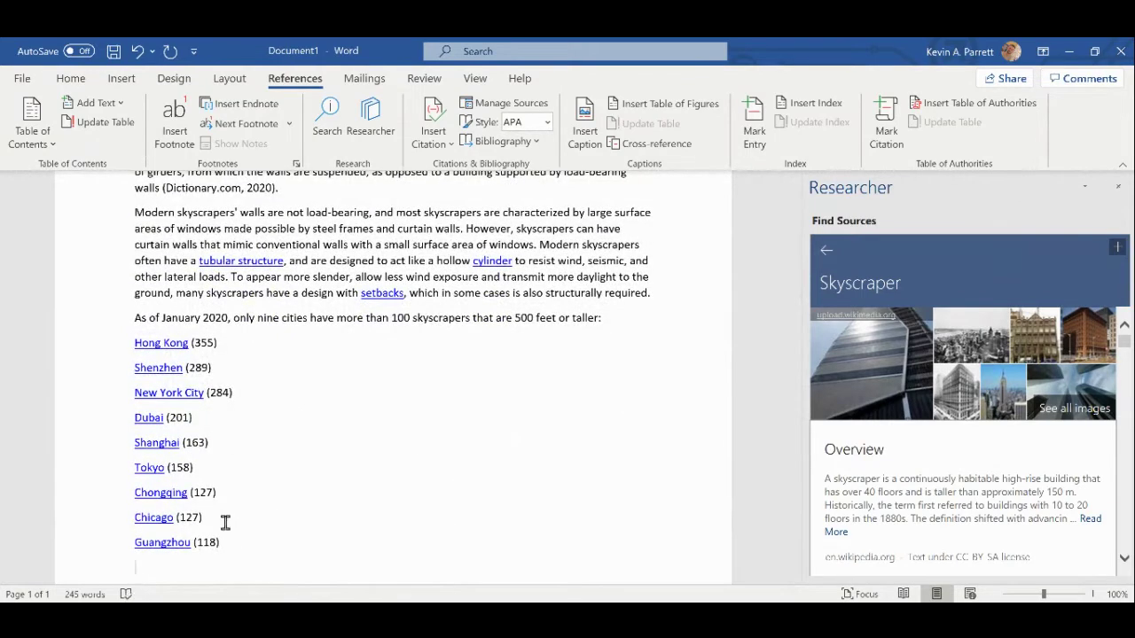
{"action": "type", "text": "The world's tallest skyscraper is"}
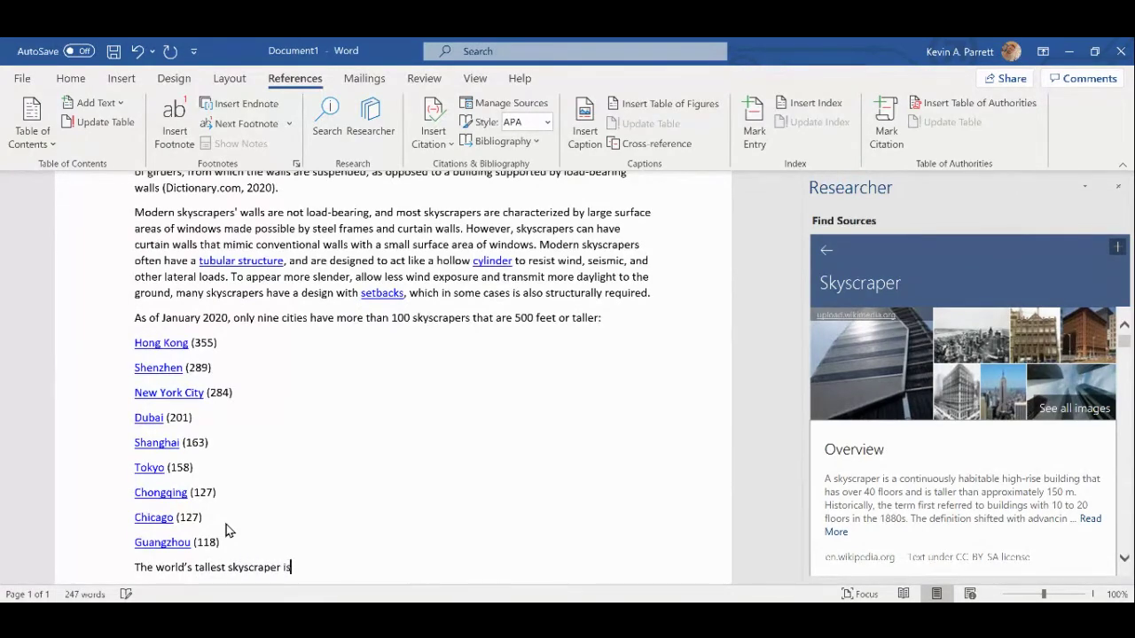
{"action": "type", "text": " the Burj Khalifa in Du"}
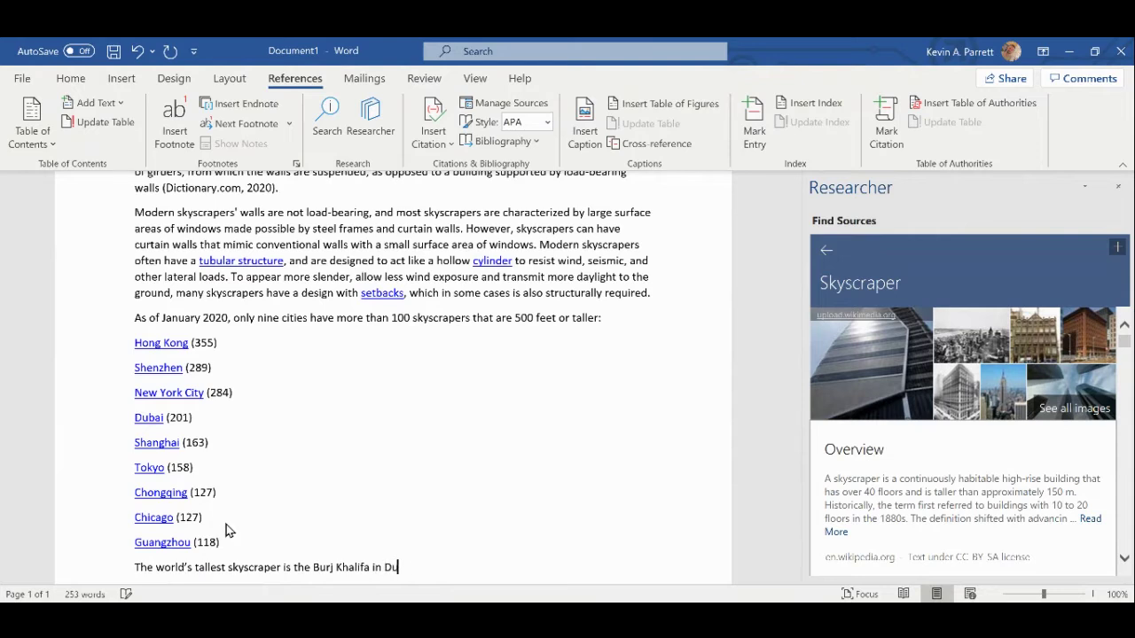
{"action": "type", "text": "bai, UAE."}
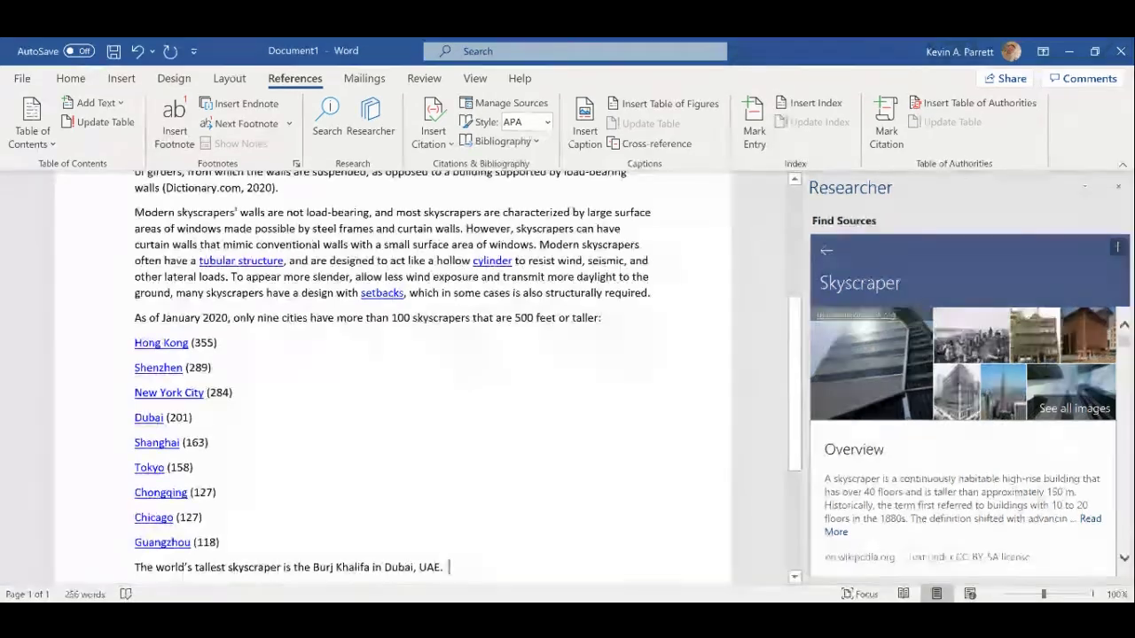
Continue the last paragraph with "Skyscrapercenter reports that" and paste the copied Burj Khalifa passage as text only.
{"action": "left_click", "coordinate": [611, 558]}
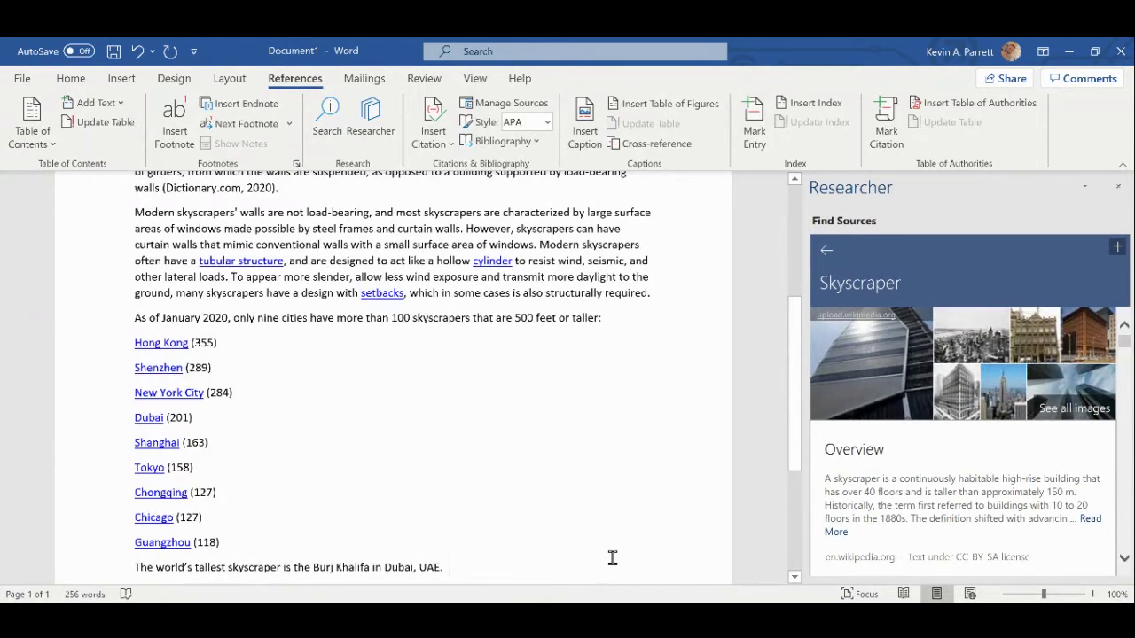
{"action": "type", "text": "Skyscrap"}
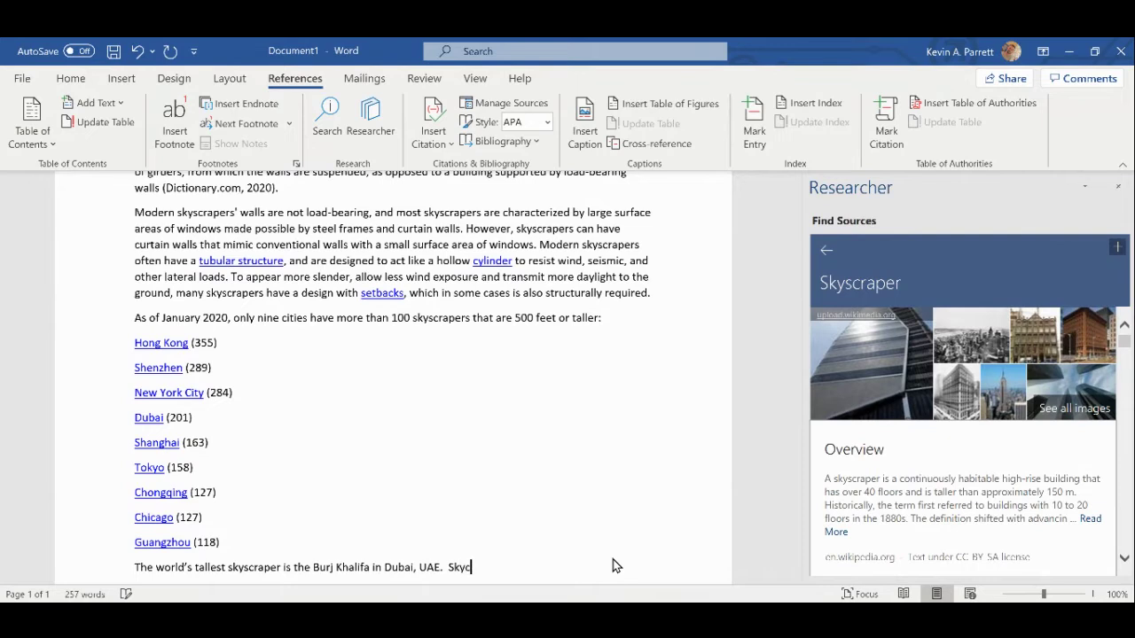
{"action": "type", "text": "ercenter reports"}
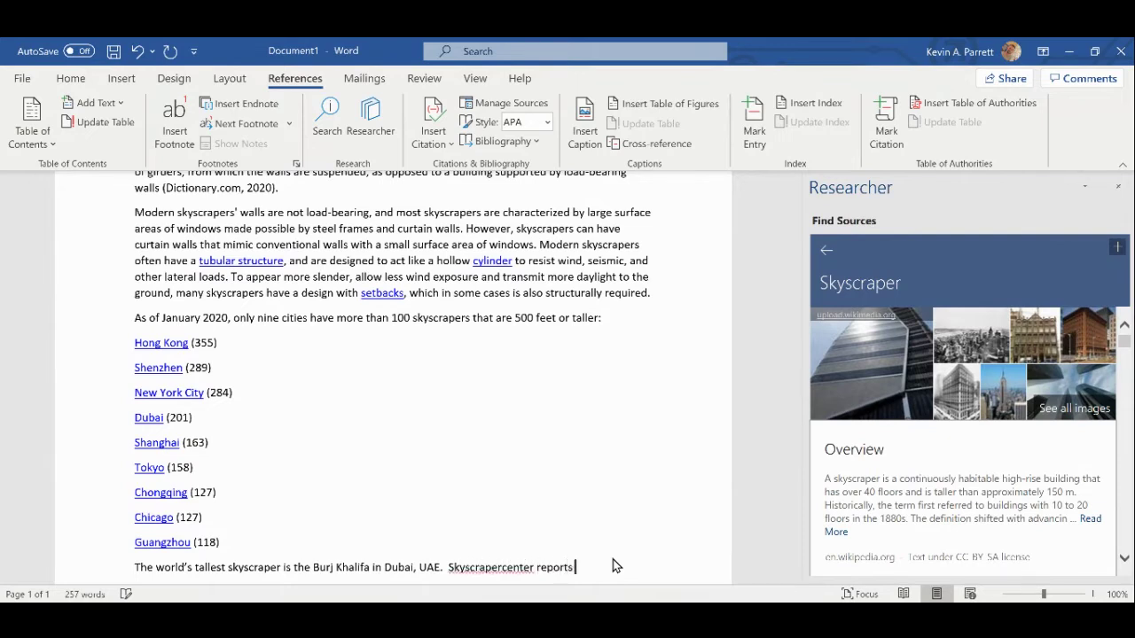
{"action": "type", "text": " that"}
{"action": "right_click", "coordinate": [600, 572]}
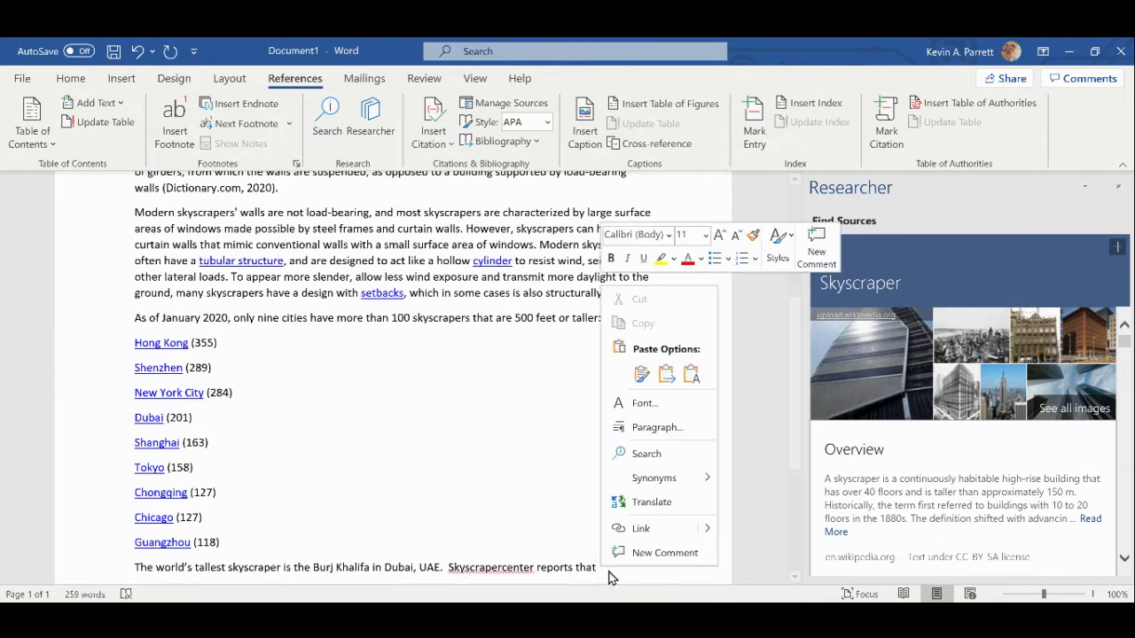
{"action": "left_click", "coordinate": [690, 373]}
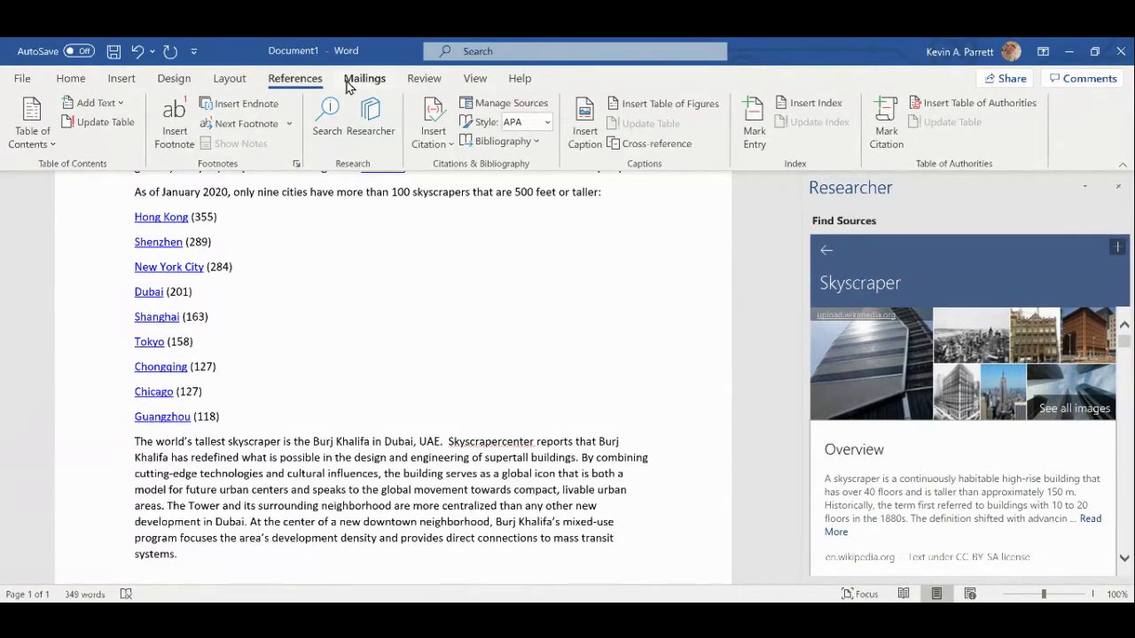
Start a citation with a new source at the end of the Burj Khalifa paragraph, using the source type Web site.
{"action": "left_click", "coordinate": [449, 142]}
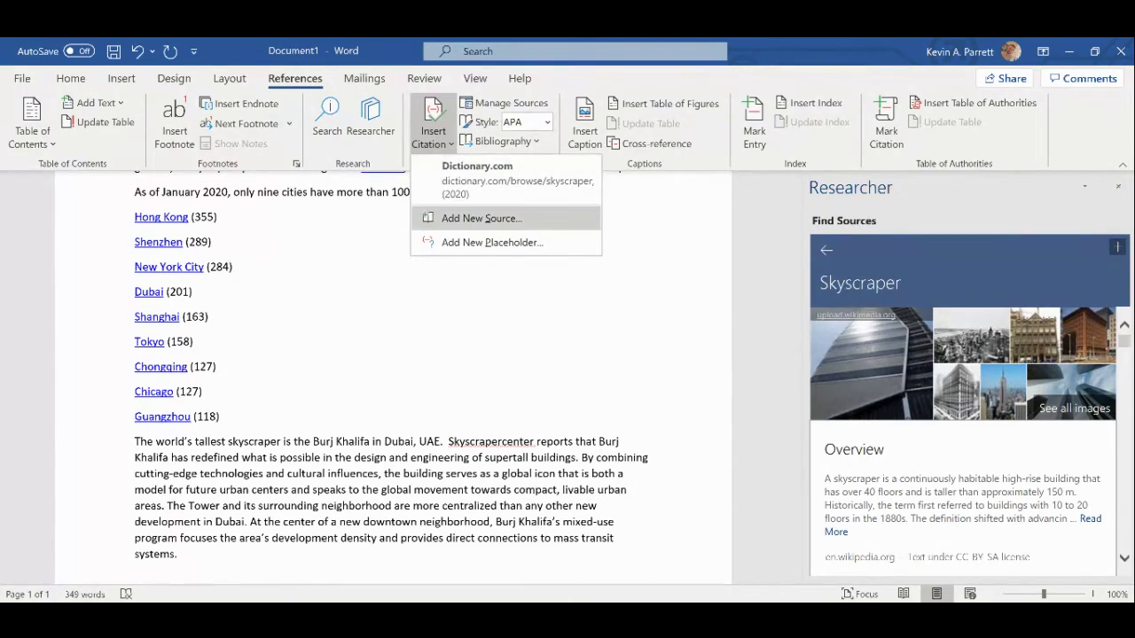
{"action": "left_click", "coordinate": [481, 218]}
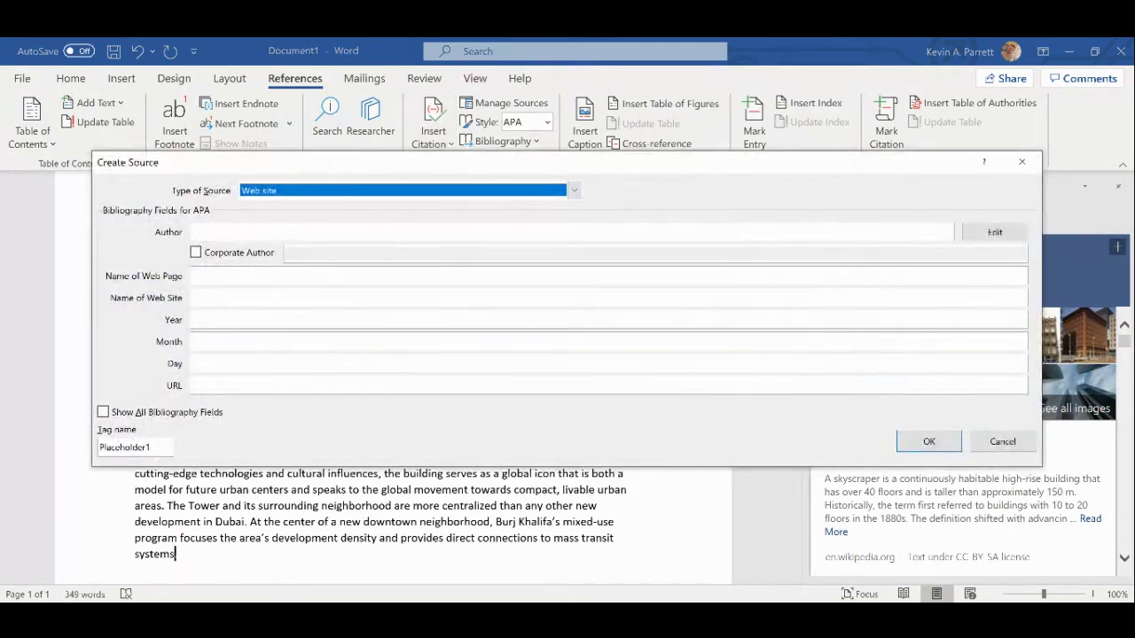
{"action": "left_click", "coordinate": [192, 231]}
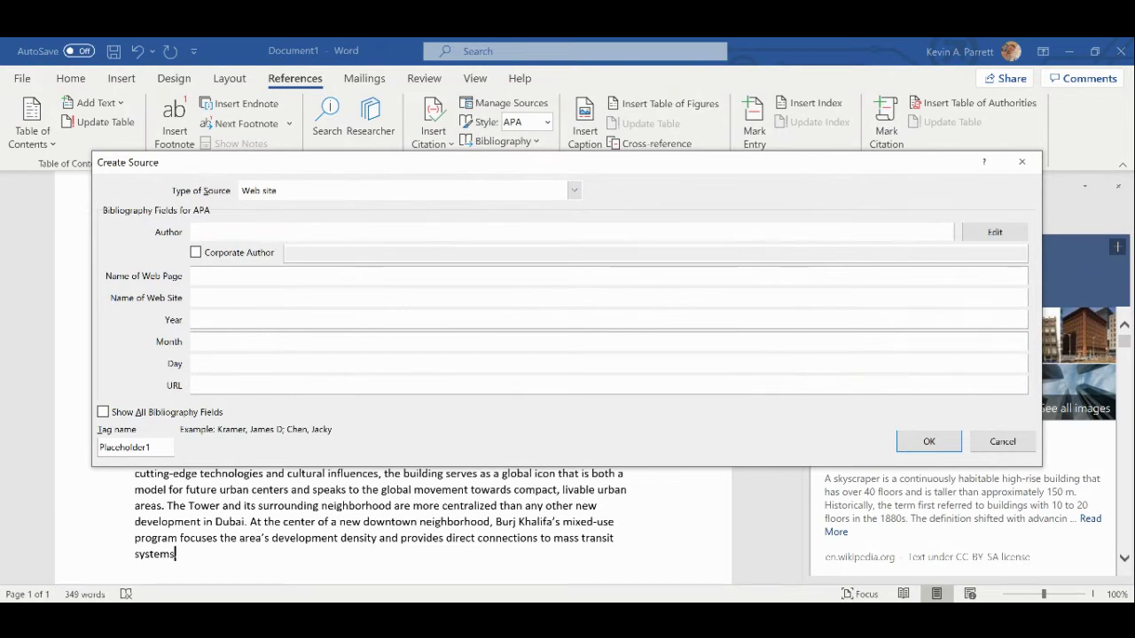
{"action": "left_click", "coordinate": [574, 190]}
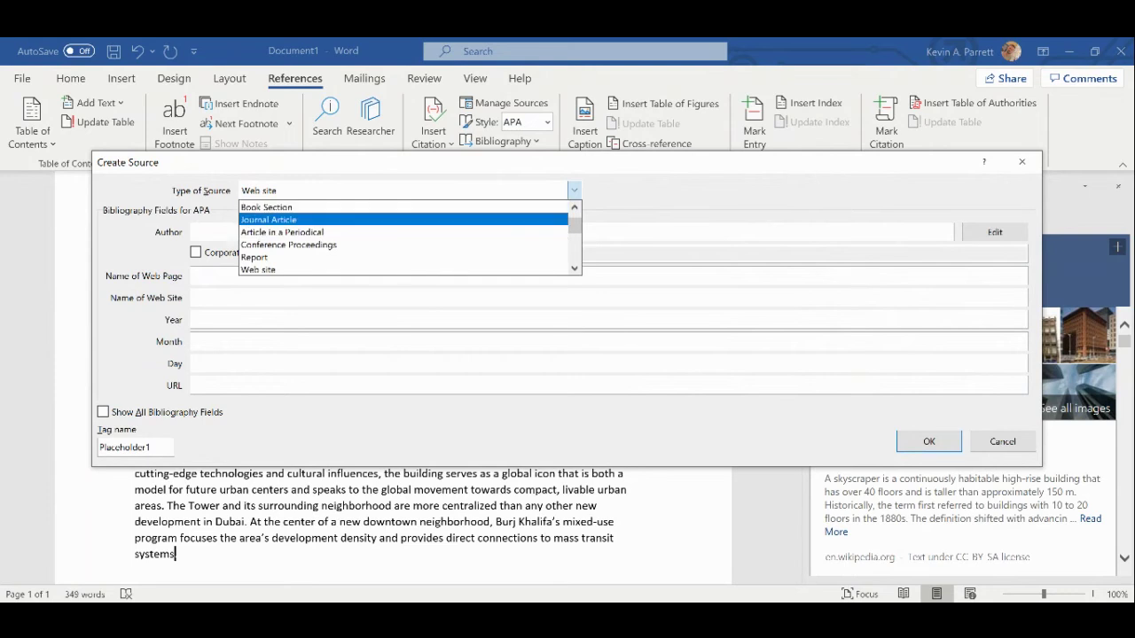
{"action": "key", "text": "Down"}
{"action": "key", "text": "Down"}
{"action": "key", "text": "Down"}
{"action": "key", "text": "Down"}
{"action": "key", "text": "Return"}
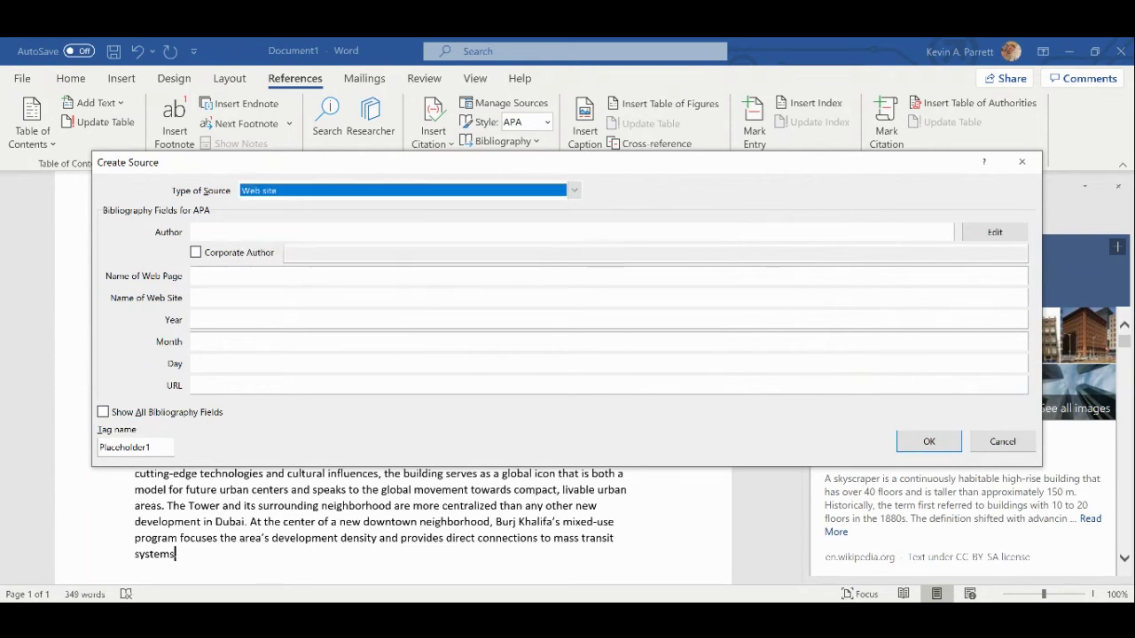
Mark the source as having a corporate author and enter Council on Tall Buildings and Urban Habitat as that author.
{"action": "key", "text": "Tab"}
{"action": "key", "text": "Tab"}
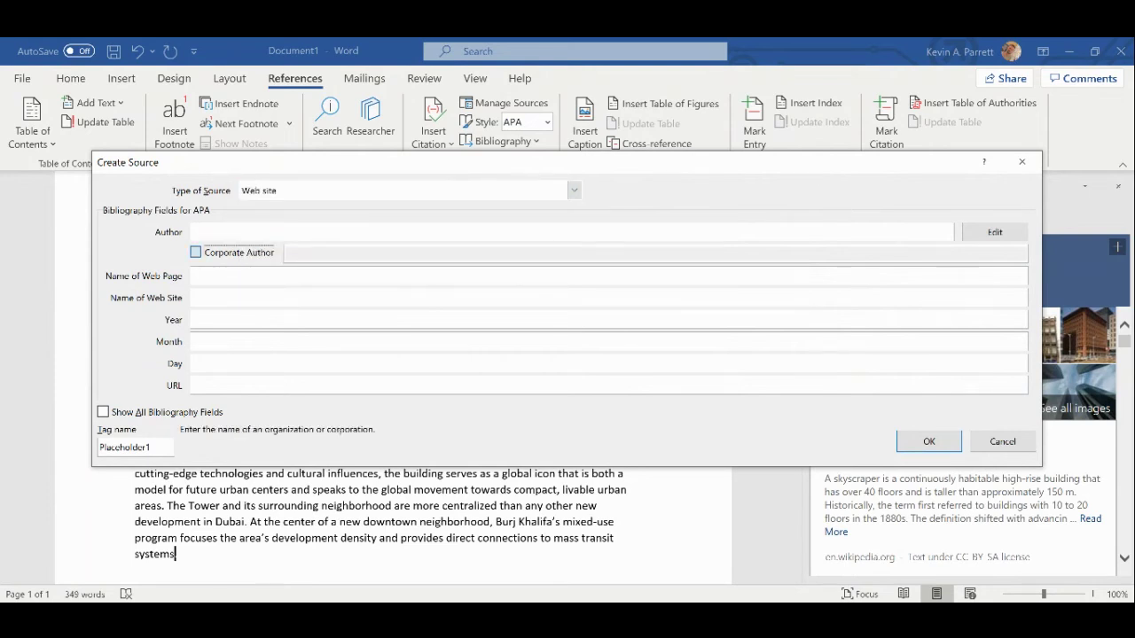
{"action": "key", "text": "space"}
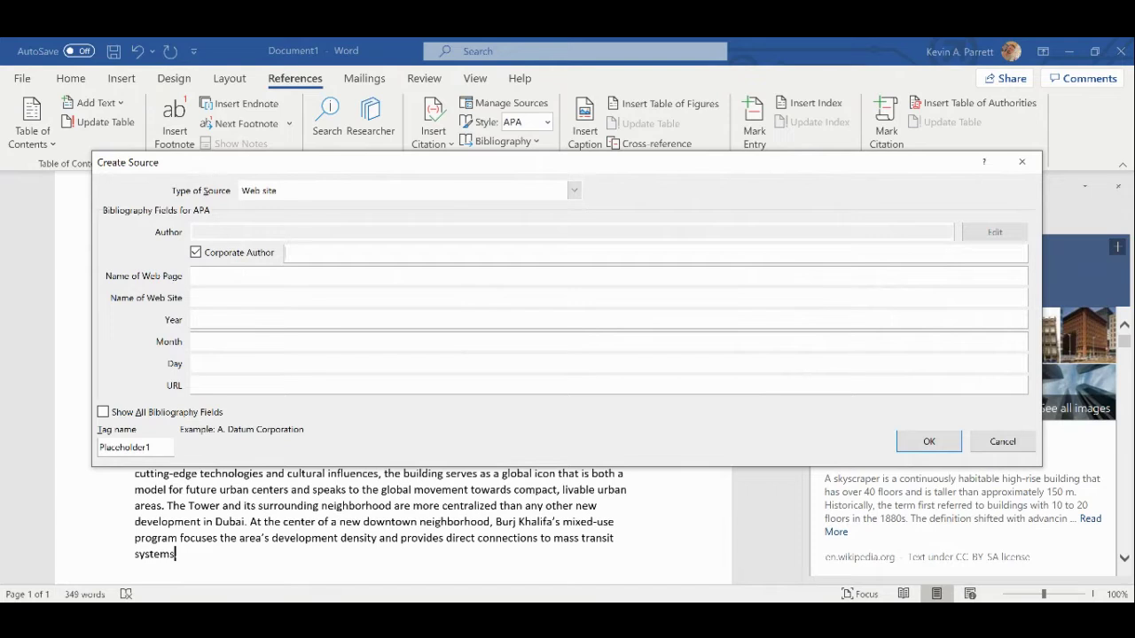
{"action": "key", "text": "Tab"}
{"action": "type", "text": "Council on Tall Buildings and Urban Habitat"}
{"action": "key", "text": "Tab"}
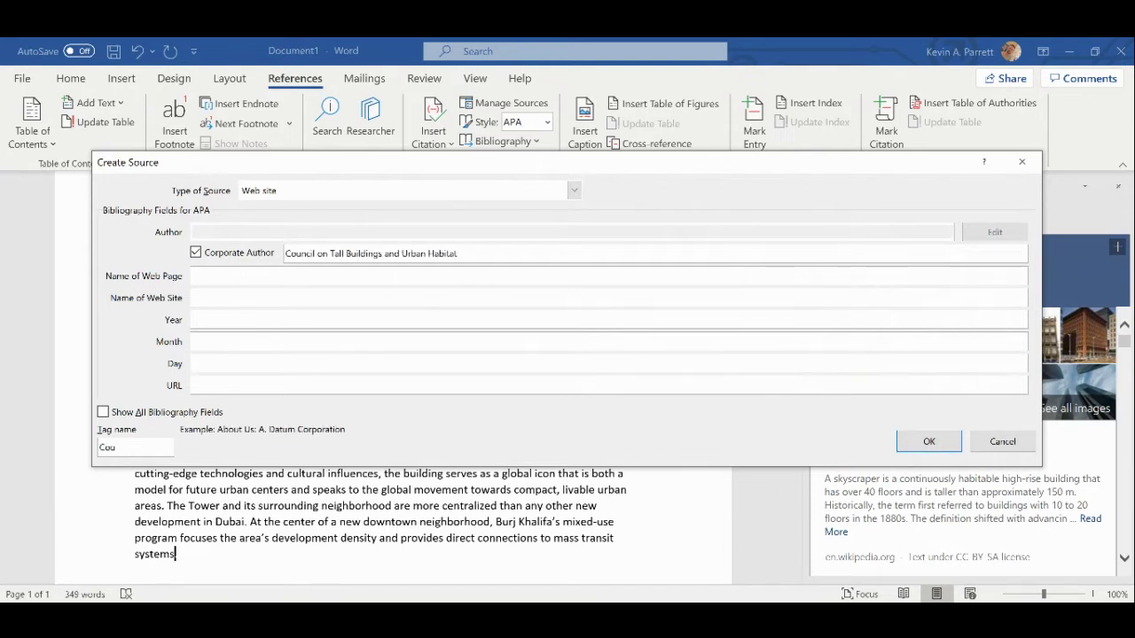
Name the web page Council on Tall Buildings and Urban Habitat/Burj Khalifa and the web site Council on Tall Buildings and Urban Habitat.
{"action": "type", "text": "Council on Tall Buildings and Urban Habitat"}
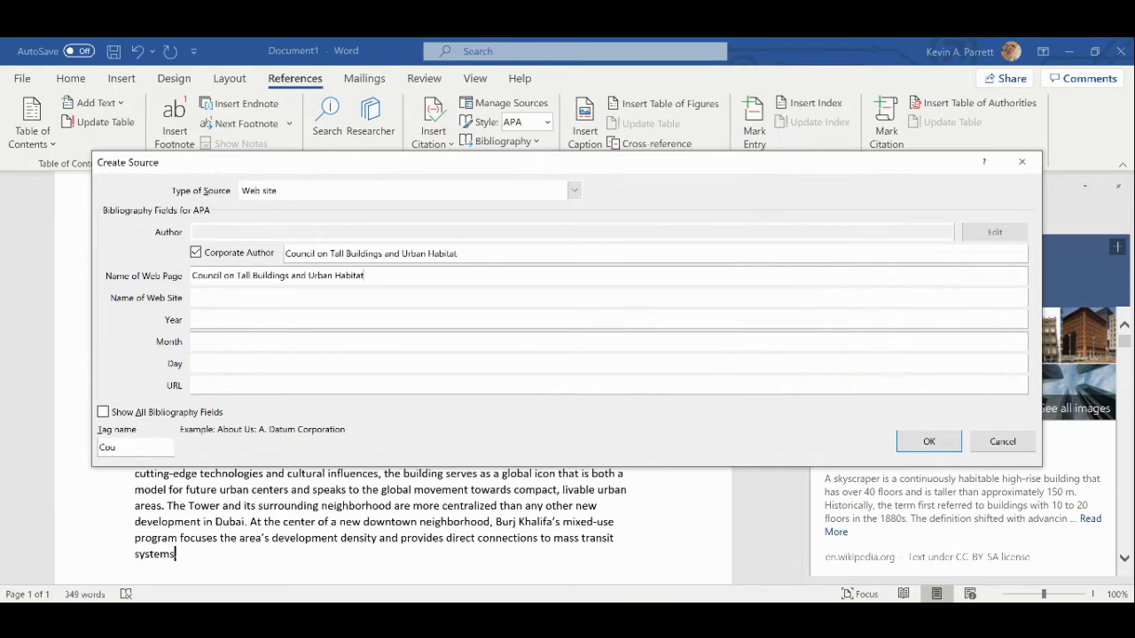
{"action": "key", "text": "Tab"}
{"action": "left_click", "coordinate": [364, 275]}
{"action": "type", "text": "/Burj Khalifa"}
{"action": "left_click", "coordinate": [192, 297]}
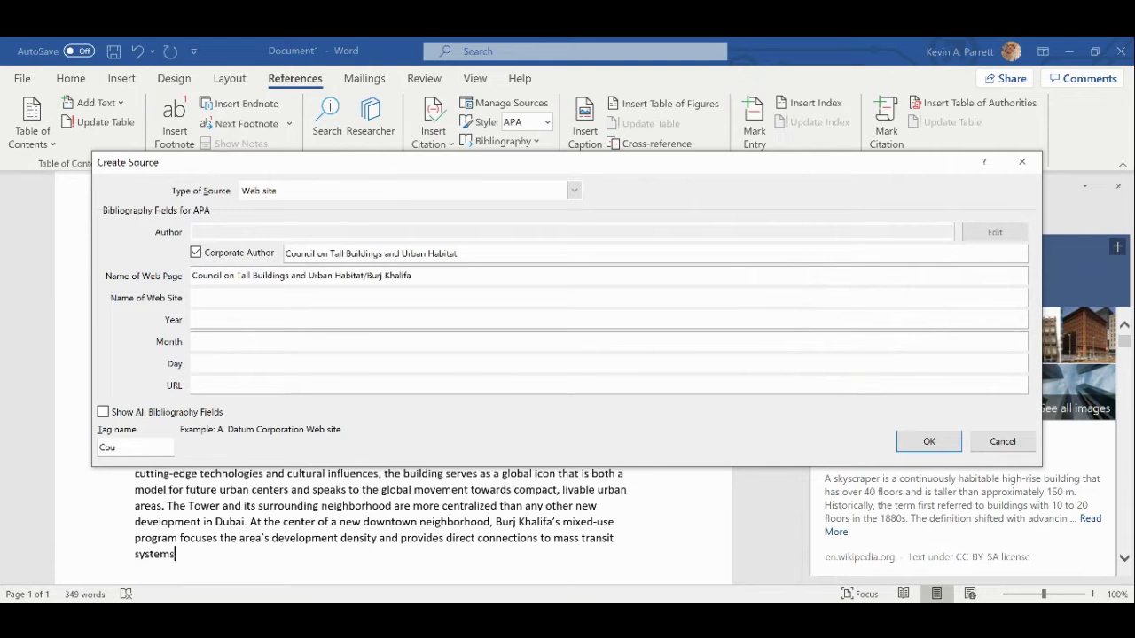
{"action": "type", "text": "Council on Tall Buildings and Urban Habitat"}
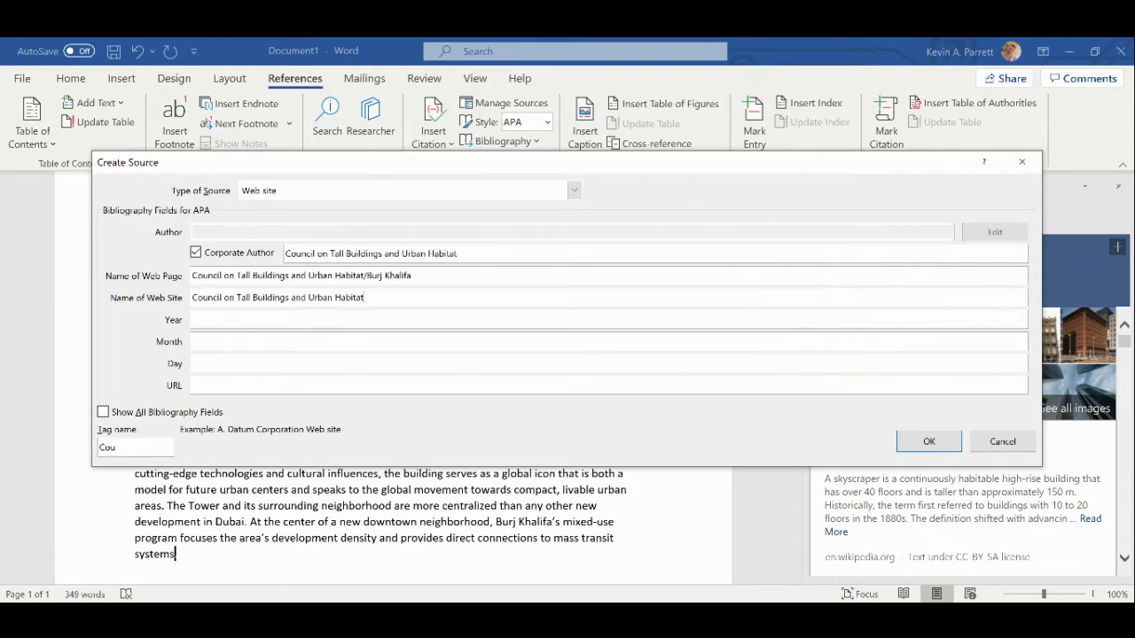
Check the copyright year on the Burj Khalifa web page and set the source's date to year 2020, month October, day 17.
{"action": "key", "text": "Tab"}
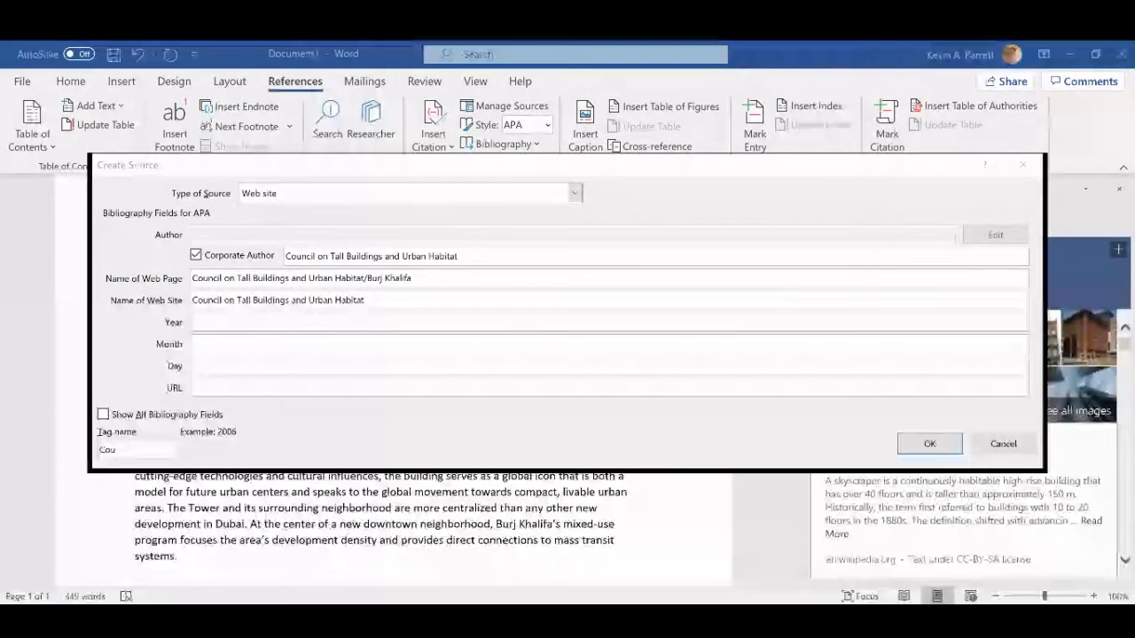
{"action": "key", "text": "alt+Tab"}
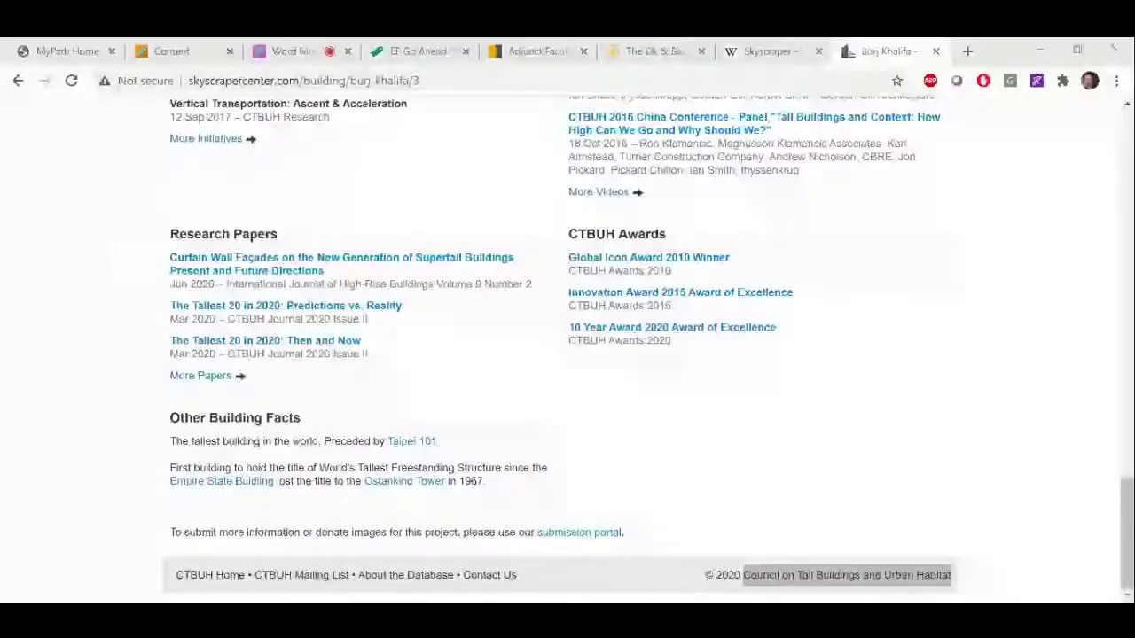
{"action": "key", "text": "alt+Tab"}
{"action": "type", "text": "2"}
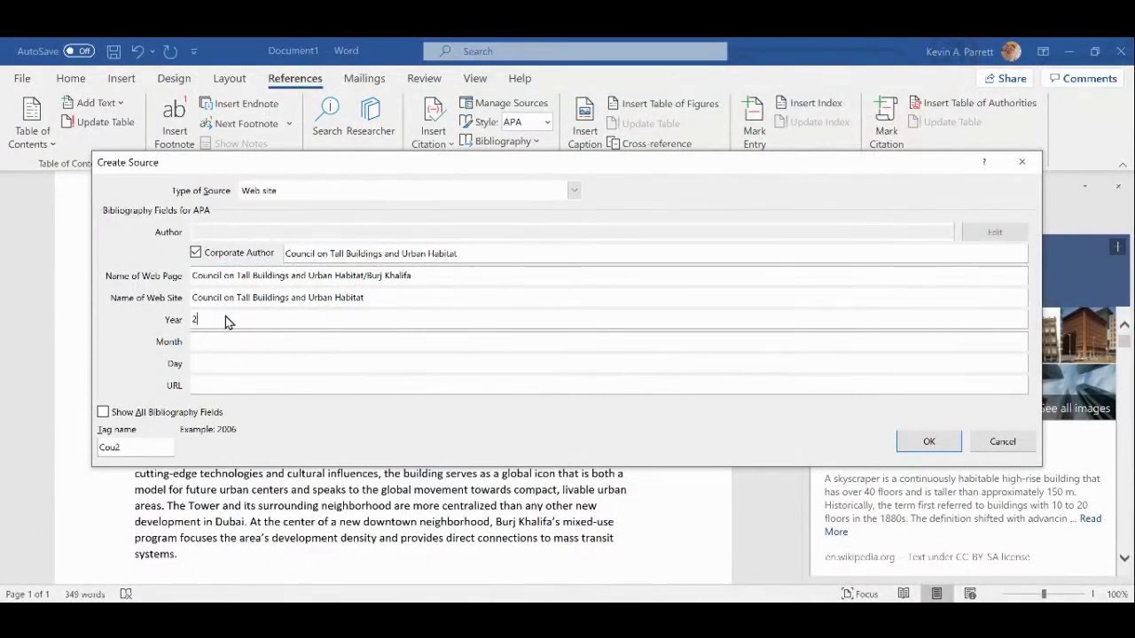
{"action": "type", "text": "20"}
{"action": "left_click", "coordinate": [196, 319]}
{"action": "key", "text": "Delete"}
{"action": "type", "text": "02"}
{"action": "type", "text": "0"}
{"action": "key", "text": "Delete"}
{"action": "type", "text": "2"}
{"action": "left_click", "coordinate": [216, 341]}
{"action": "type", "text": "October"}
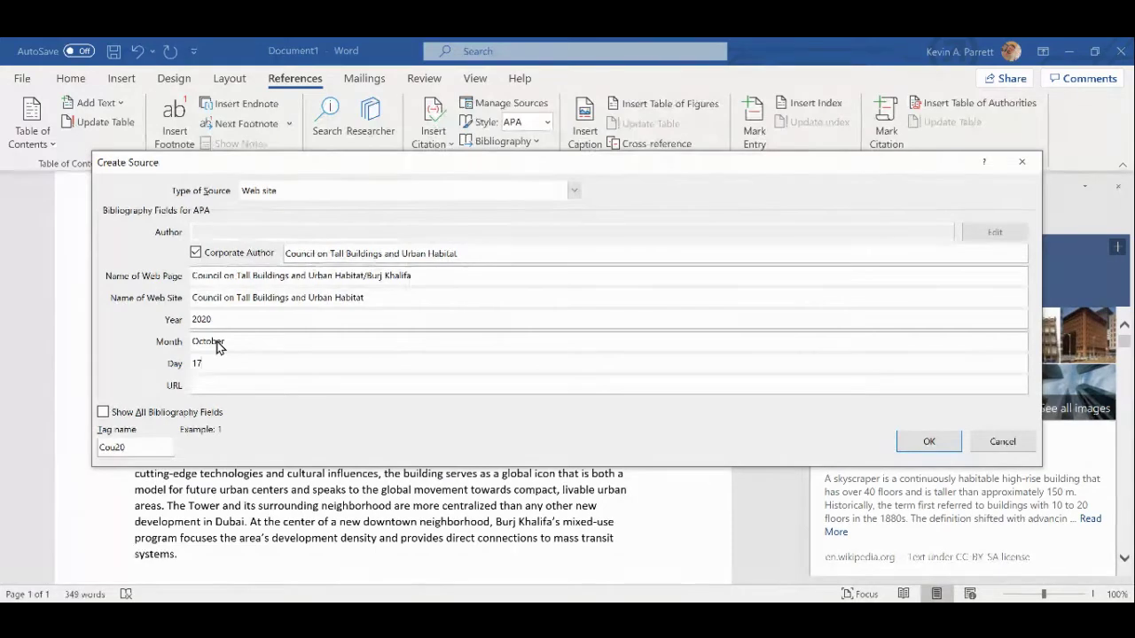
{"action": "key", "text": "Tab"}
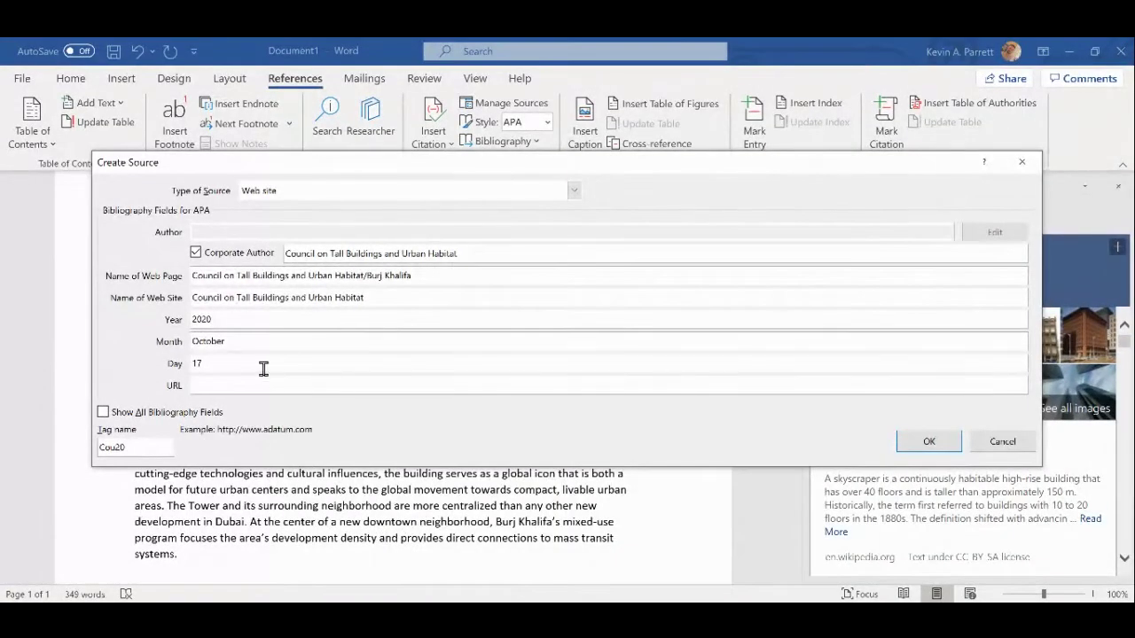
{"action": "left_click", "coordinate": [261, 384]}
{"action": "key", "text": "ctrl+v"}
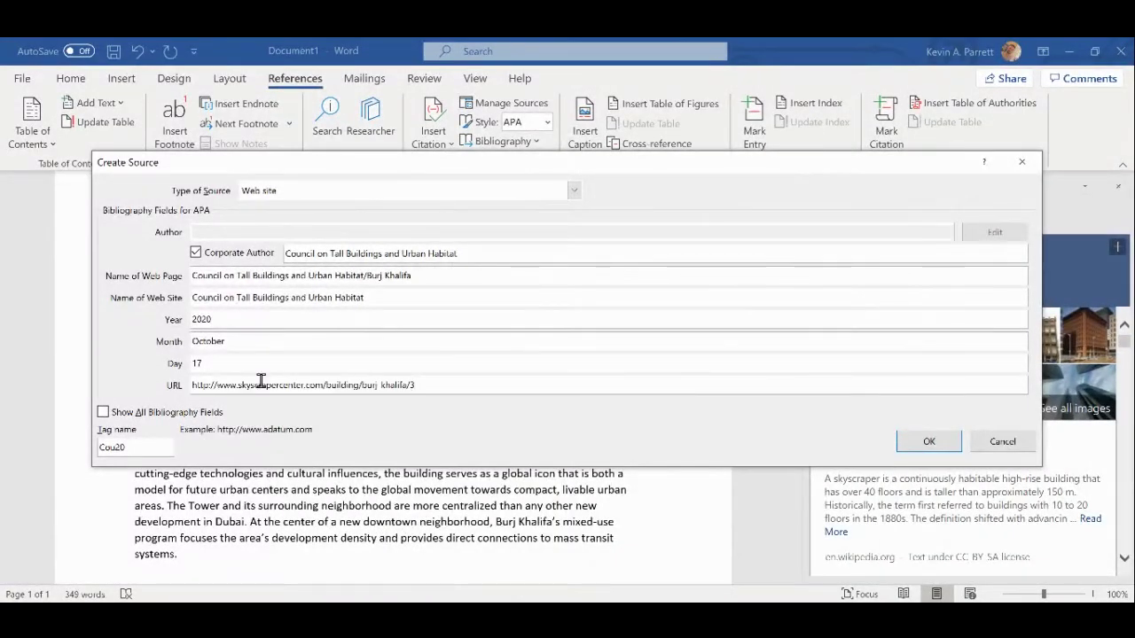
{"action": "left_click", "coordinate": [928, 442]}
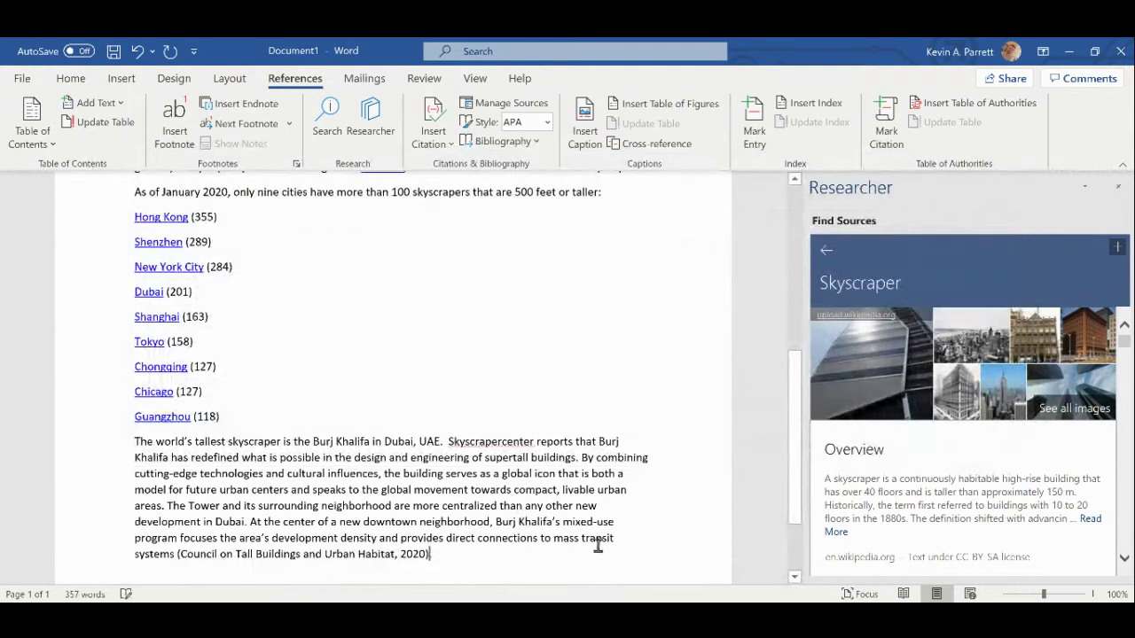
{"action": "type", "text": "."}
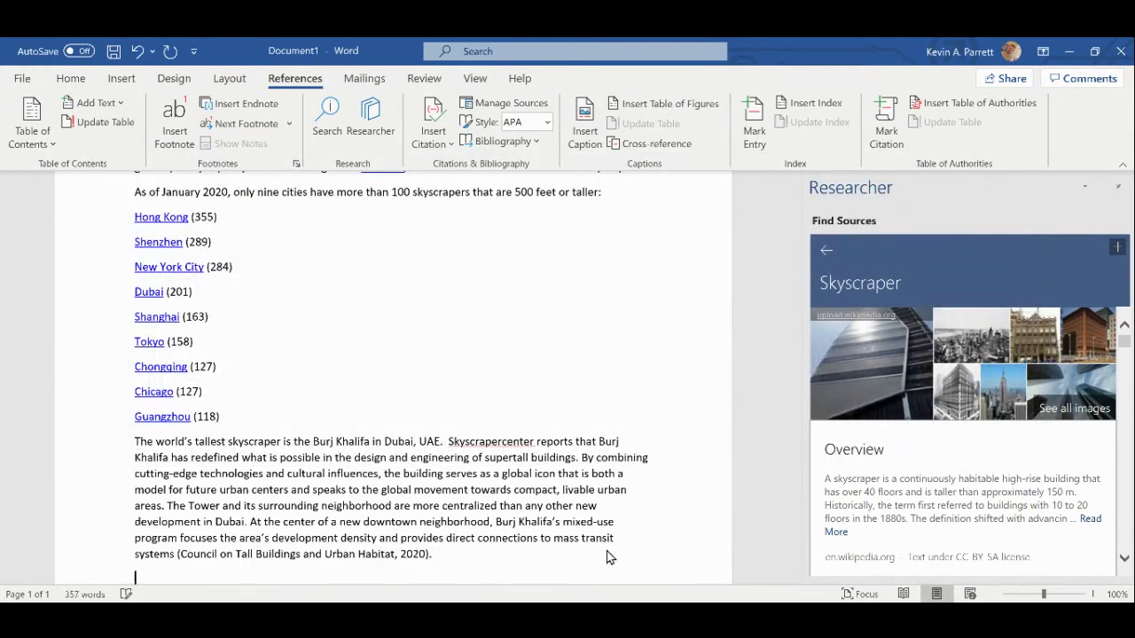
Paste the copied Burj Khalifa picture below the last paragraph and scale it down to about 3.47" high by 2.51" wide.
{"action": "scroll", "coordinate": [606, 549], "scroll_direction": "down", "scroll_amount": 2}
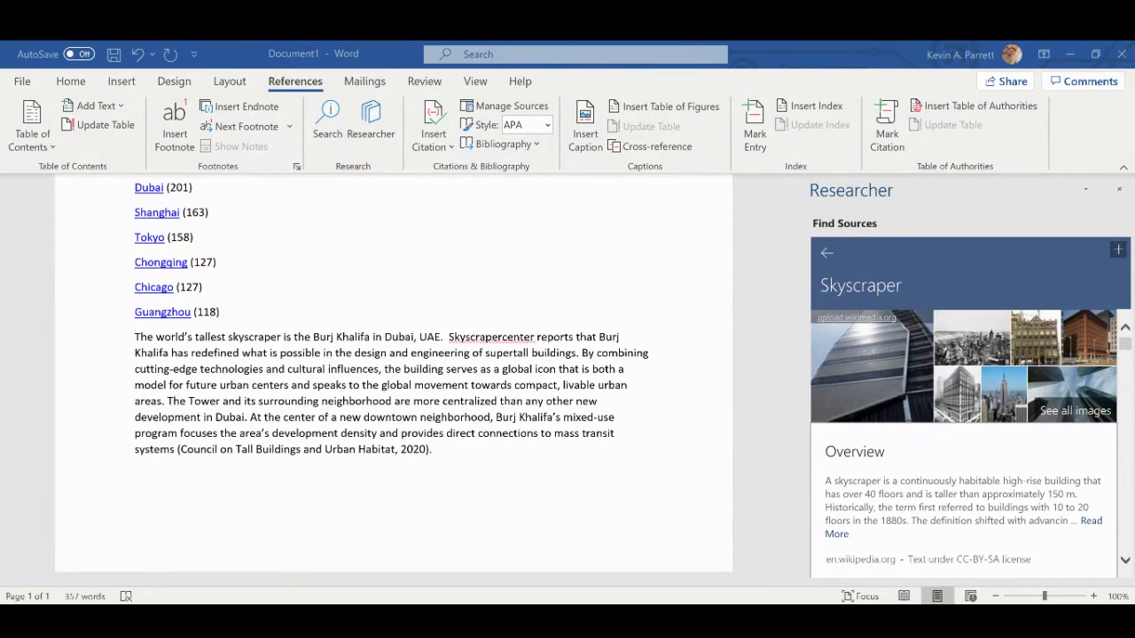
{"action": "key", "text": "ctrl+v"}
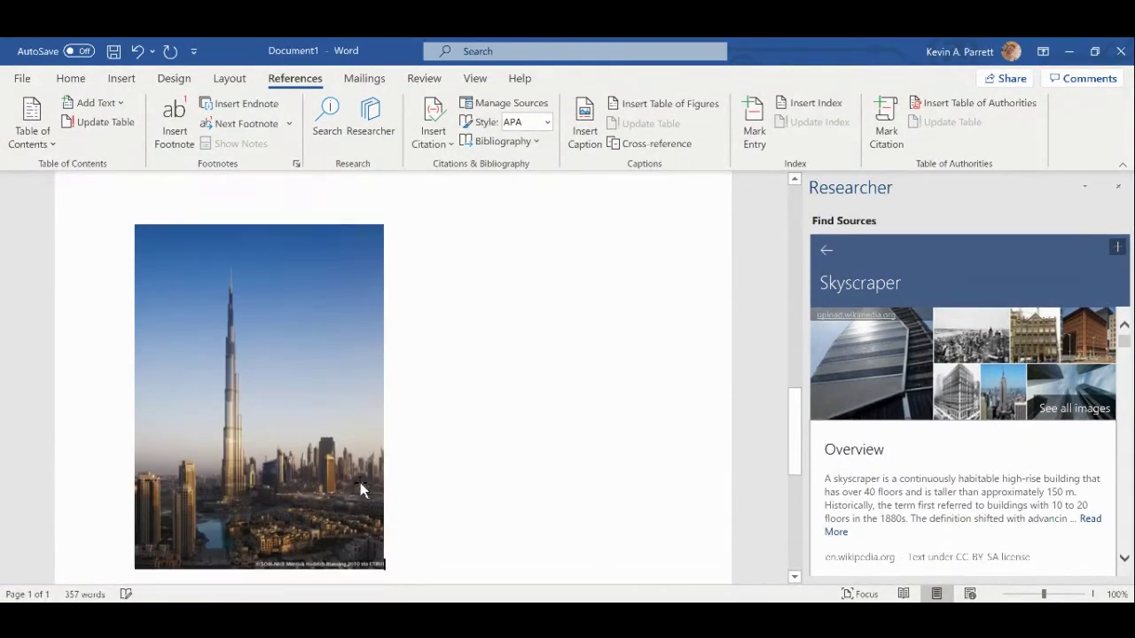
{"action": "scroll", "coordinate": [266, 281], "scroll_direction": "up", "scroll_amount": 5}
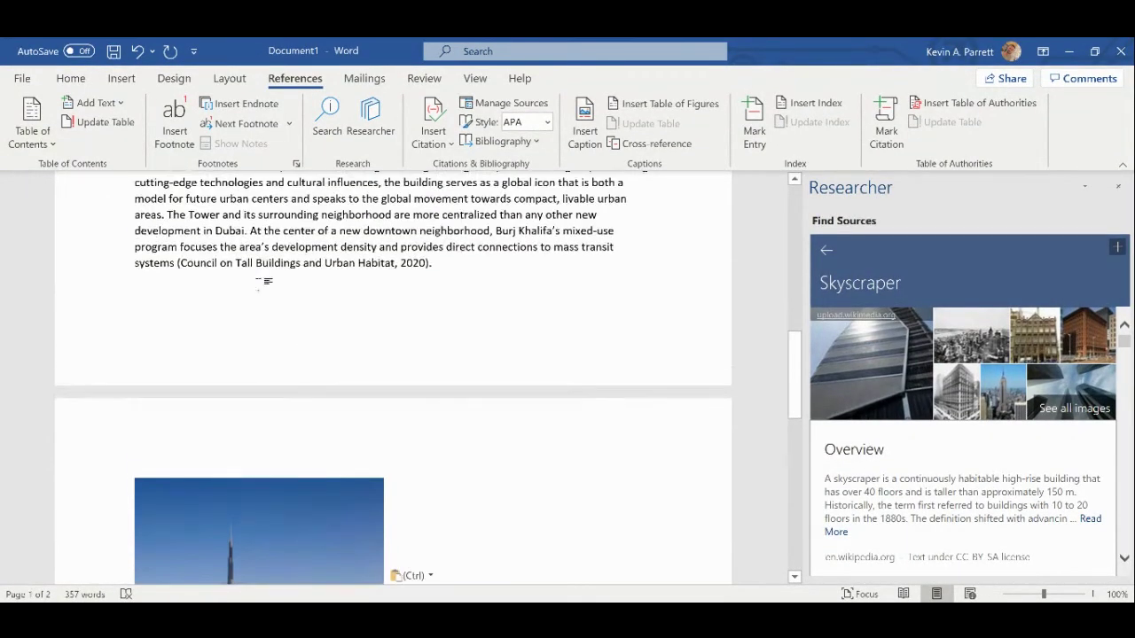
{"action": "left_click", "coordinate": [325, 492]}
{"action": "scroll", "coordinate": [279, 501], "scroll_direction": "down", "scroll_amount": 2}
{"action": "scroll", "coordinate": [279, 501], "scroll_direction": "down", "scroll_amount": 3}
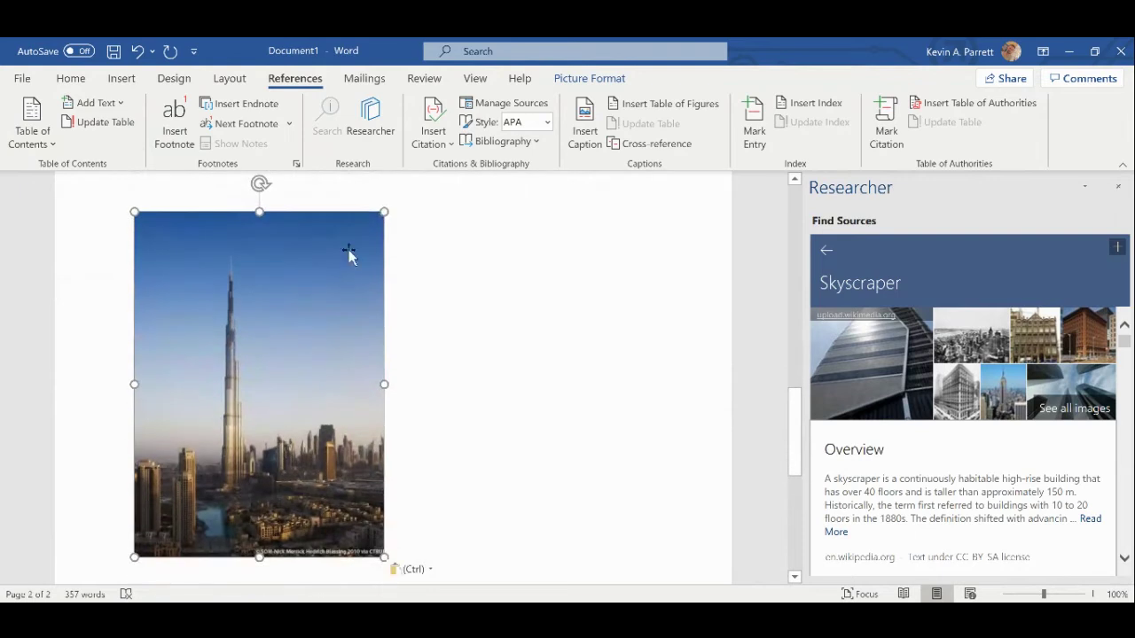
{"action": "left_click_drag", "start_coordinate": [384, 214], "coordinate": [332, 207]}
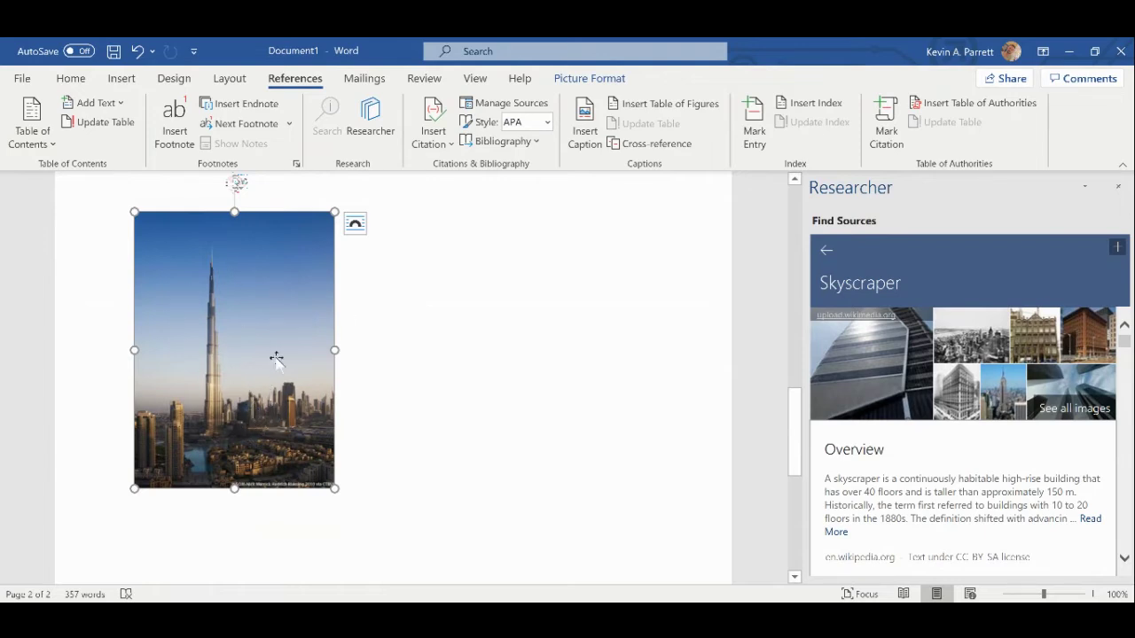
Crop all four sides of the picture tightly around the tower, to about 2.57" high by 0.65" wide.
{"action": "left_click", "coordinate": [578, 81]}
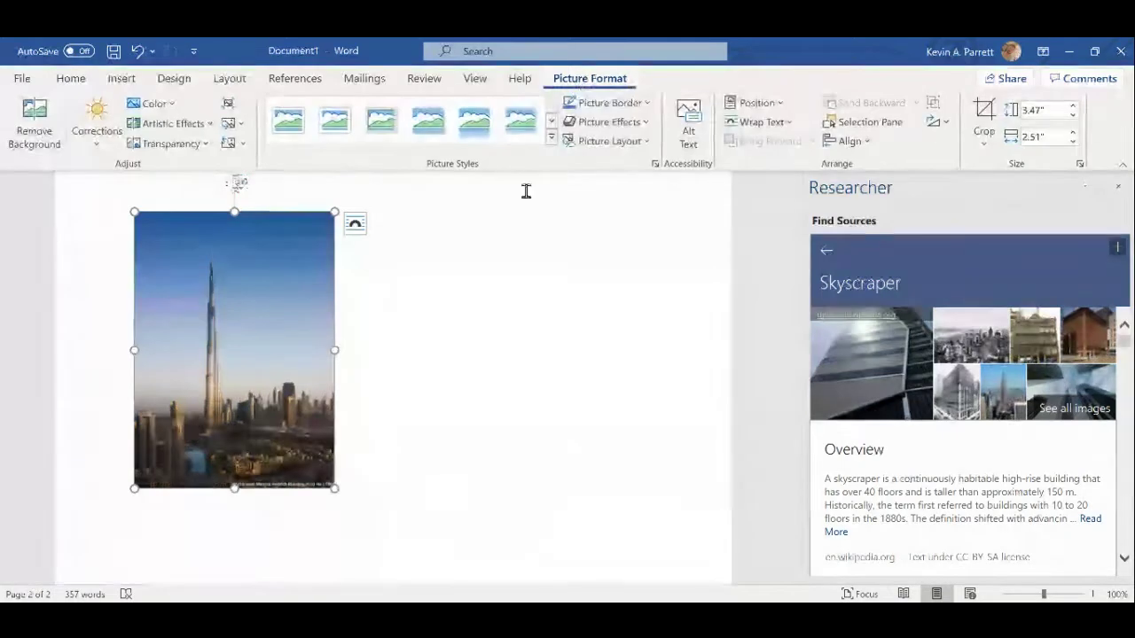
{"action": "left_click", "coordinate": [984, 115]}
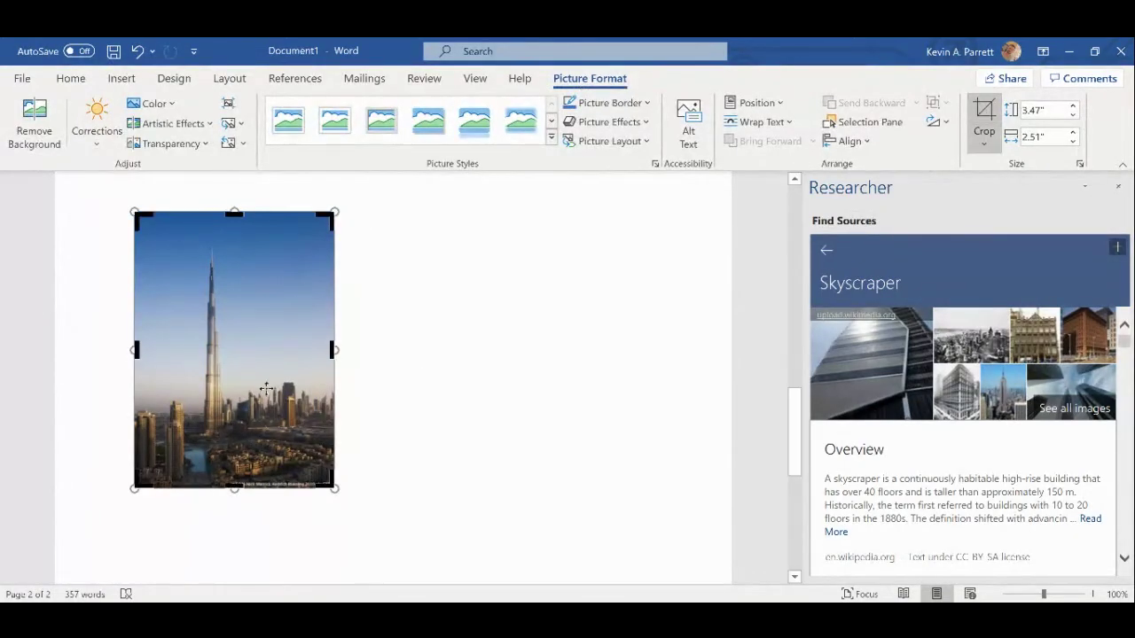
{"action": "left_click_drag", "start_coordinate": [333, 350], "coordinate": [252, 350]}
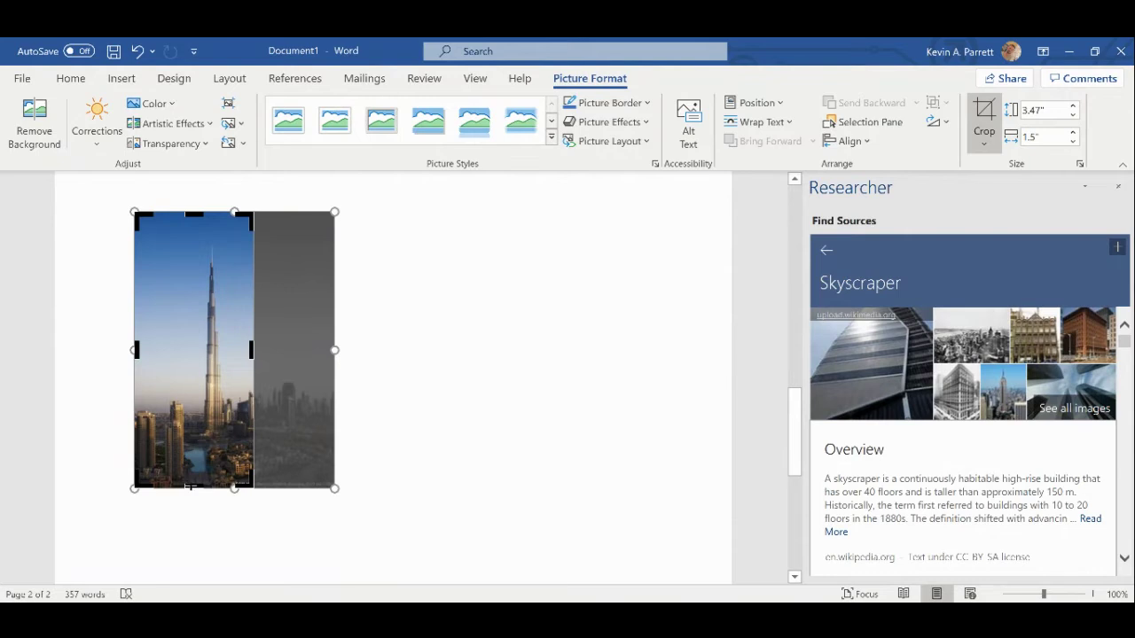
{"action": "left_click_drag", "start_coordinate": [188, 487], "coordinate": [189, 436]}
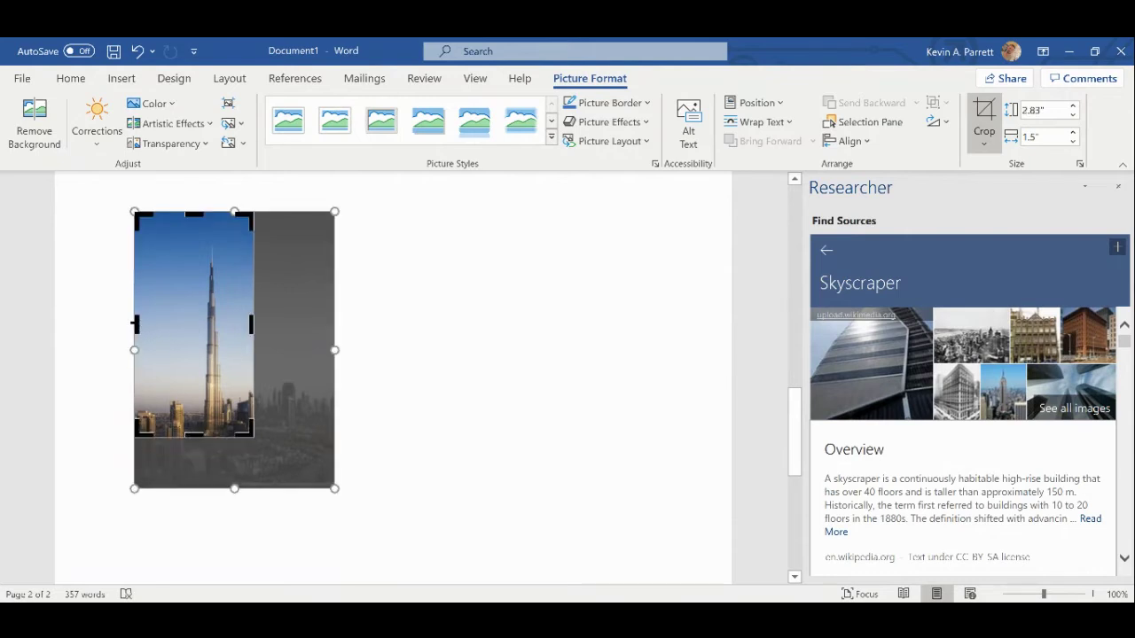
{"action": "left_click_drag", "start_coordinate": [136, 324], "coordinate": [185, 326]}
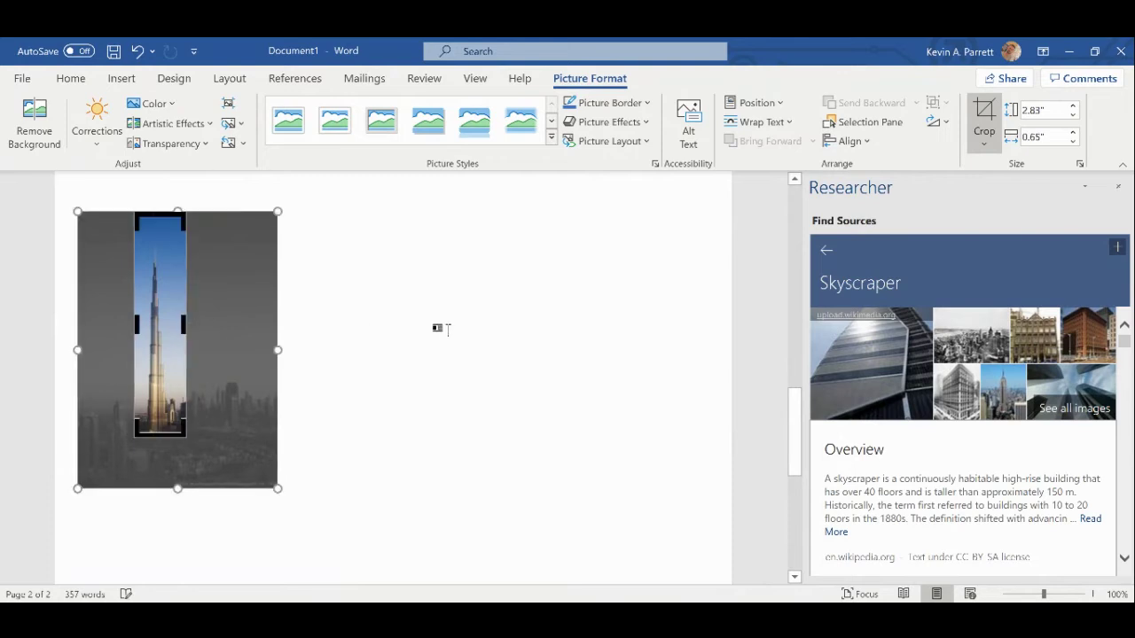
{"action": "left_click_drag", "start_coordinate": [158, 213], "coordinate": [157, 232]}
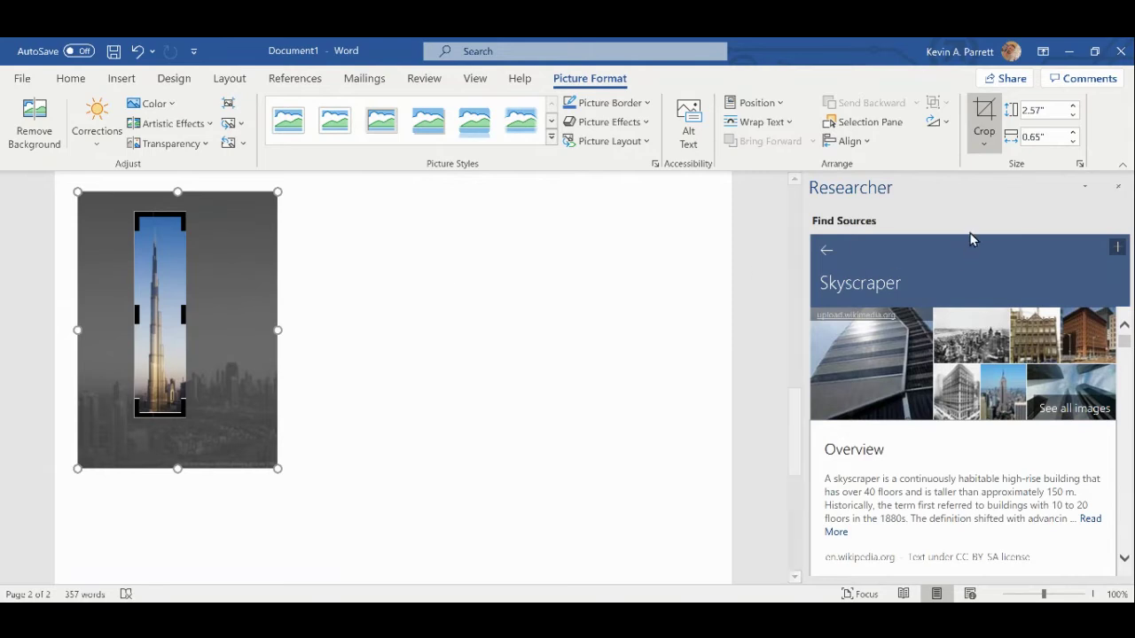
{"action": "left_click", "coordinate": [983, 114]}
Set the cropped Burj Khalifa picture's text wrapping to Through.
{"action": "scroll", "coordinate": [183, 466], "scroll_direction": "up", "scroll_amount": 5}
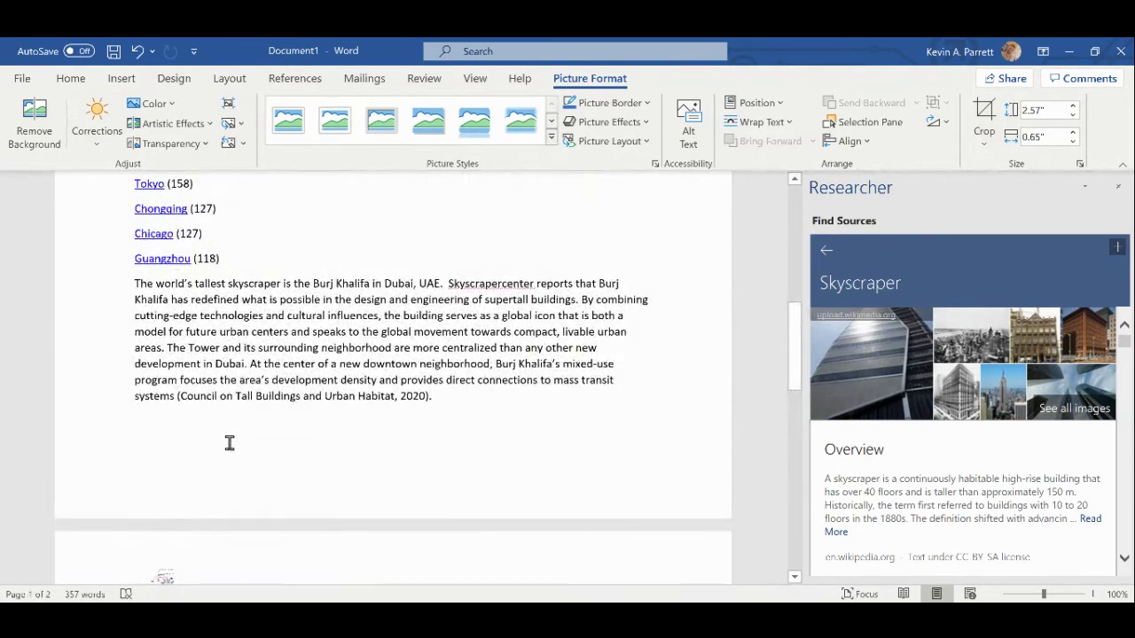
{"action": "scroll", "coordinate": [228, 444], "scroll_direction": "down", "scroll_amount": 2}
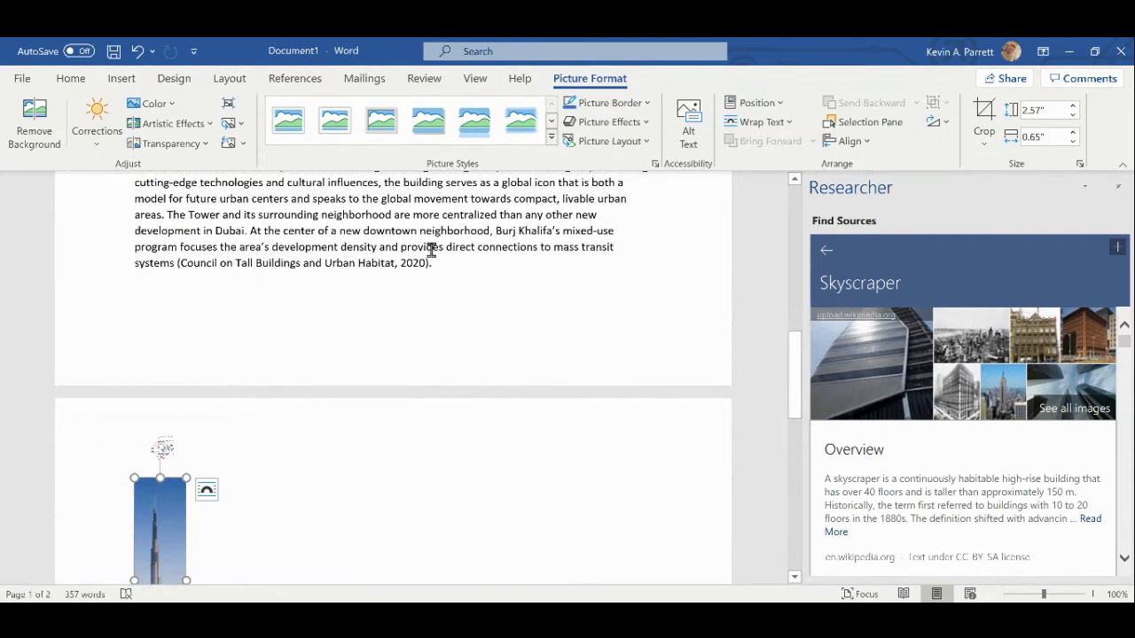
{"action": "scroll", "coordinate": [151, 536], "scroll_direction": "down", "scroll_amount": 2}
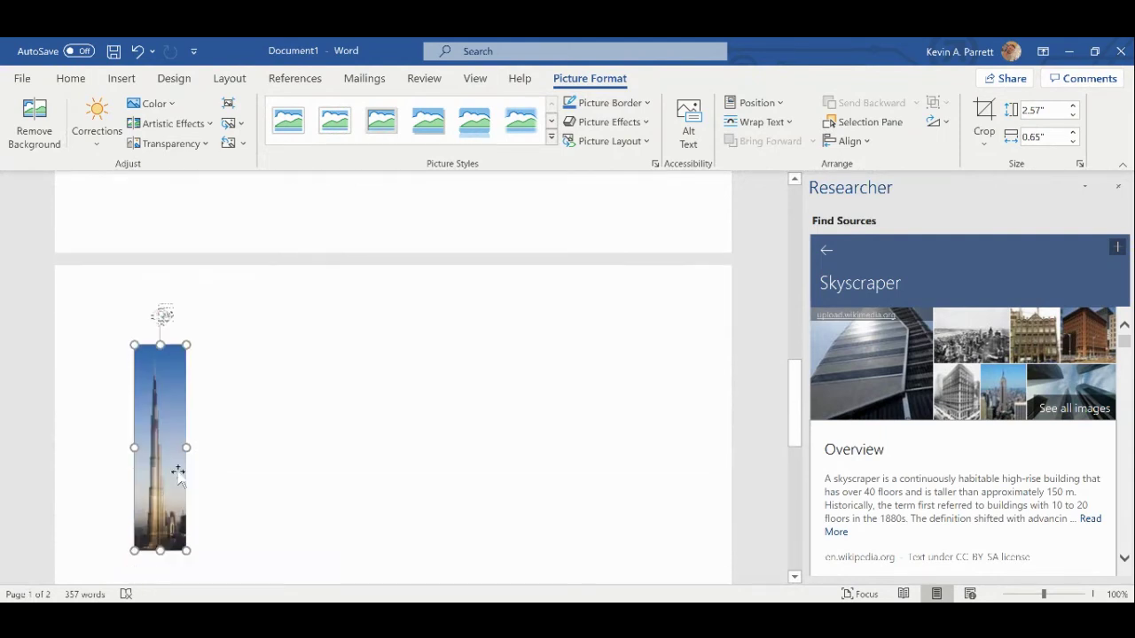
{"action": "right_click", "coordinate": [155, 456]}
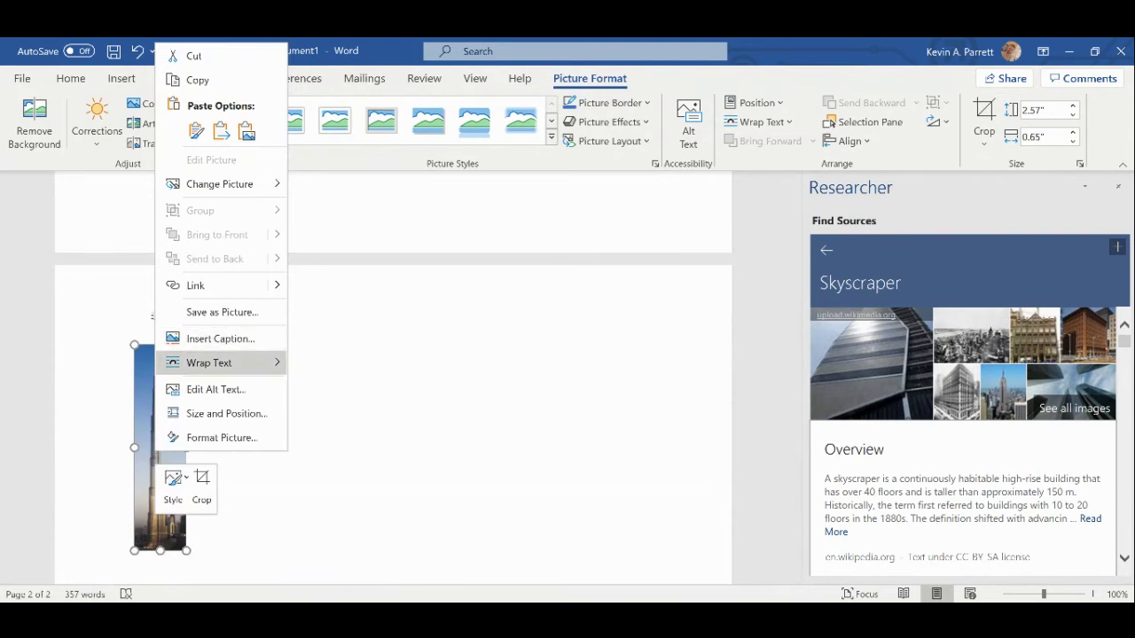
{"action": "mouse_move", "coordinate": [213, 363]}
{"action": "left_click", "coordinate": [332, 366]}
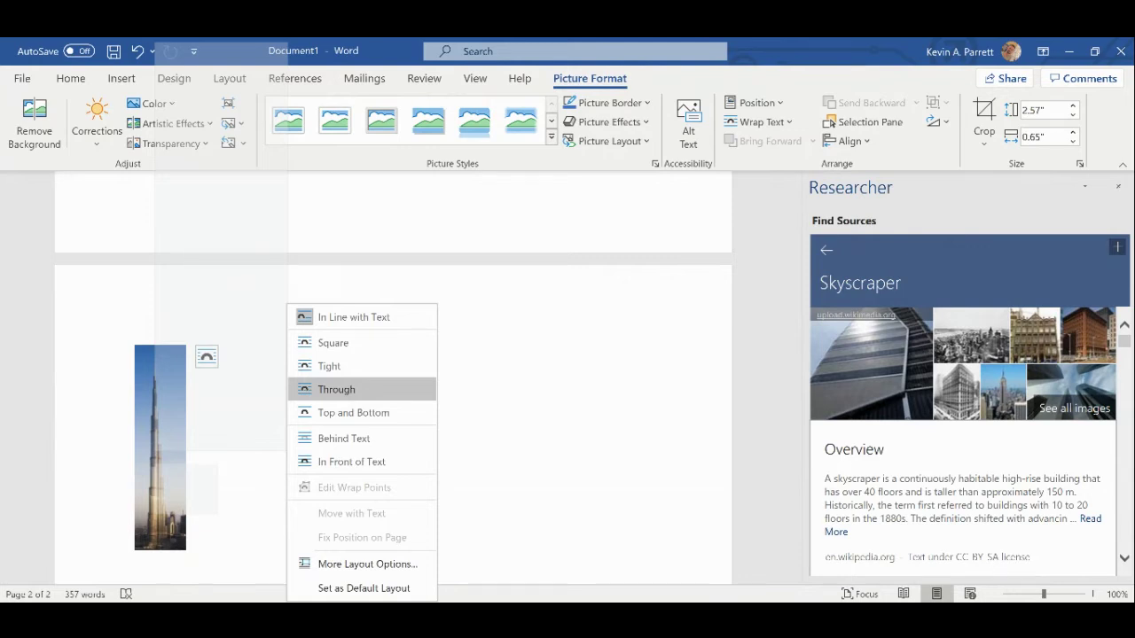
{"action": "left_click", "coordinate": [329, 366]}
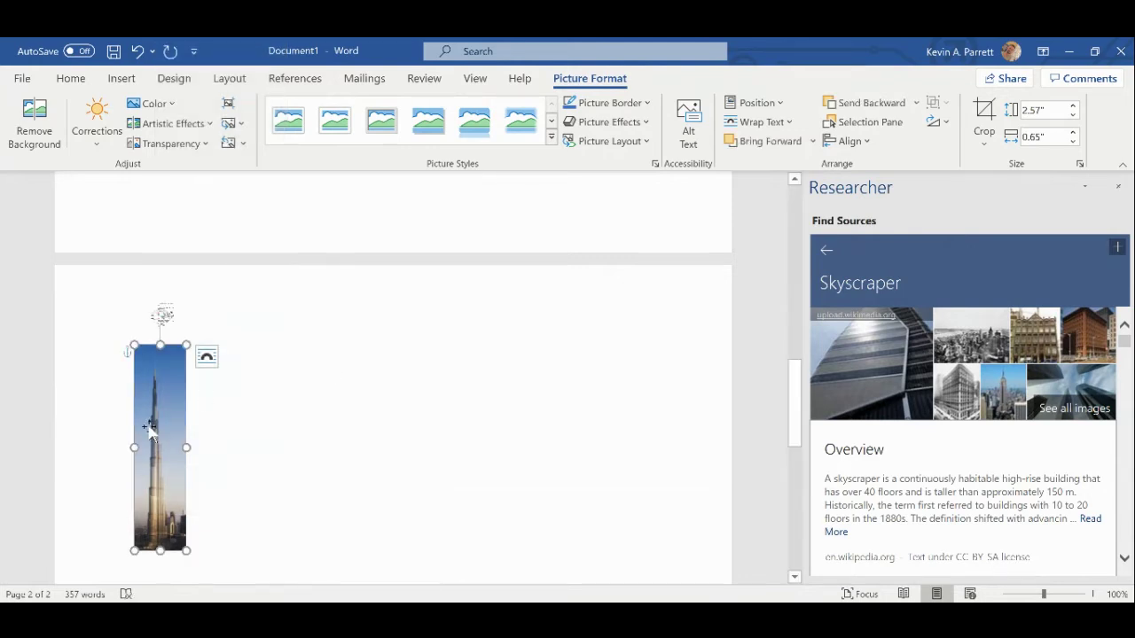
Move the picture to the right margin beside the Burj Khalifa paragraph and scale it to about 1.79" high by 0.45" wide.
{"action": "left_click_drag", "start_coordinate": [149, 430], "coordinate": [422, 231]}
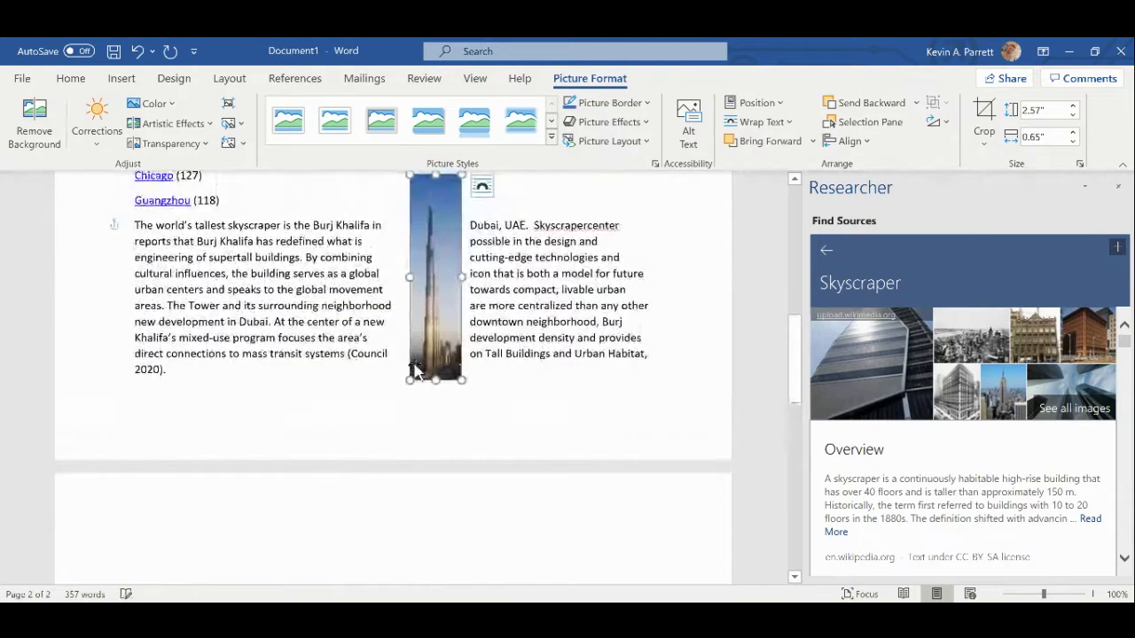
{"action": "left_click_drag", "start_coordinate": [443, 324], "coordinate": [622, 379]}
{"action": "scroll", "coordinate": [646, 328], "scroll_direction": "up", "scroll_amount": 3}
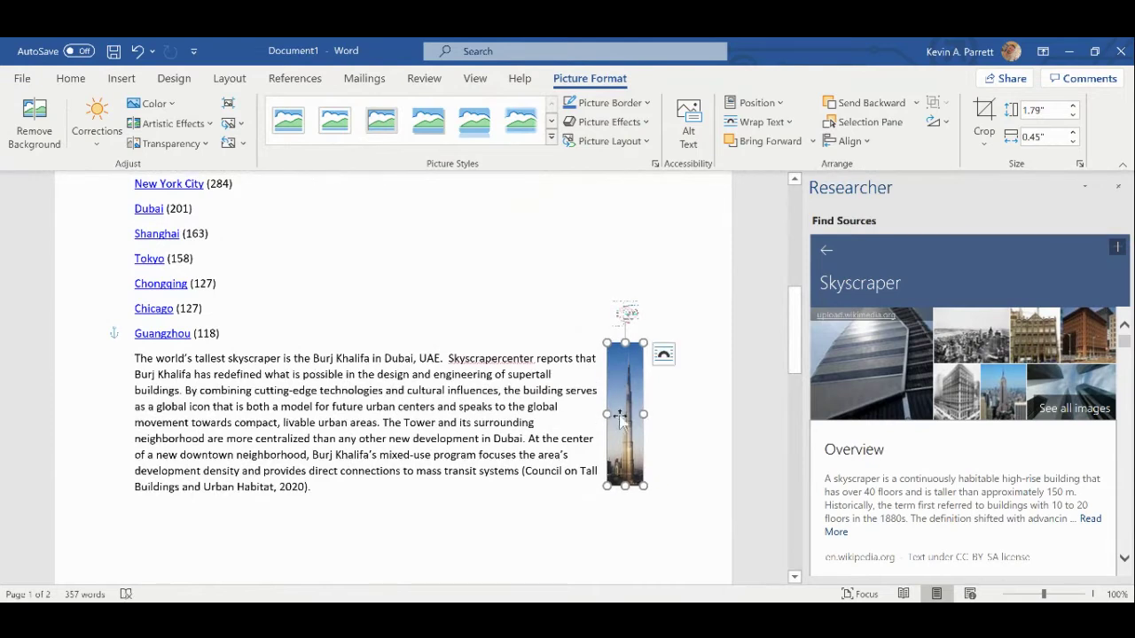
Remove the empty second page that follows the Burj Khalifa paragraph.
{"action": "left_click", "coordinate": [406, 507]}
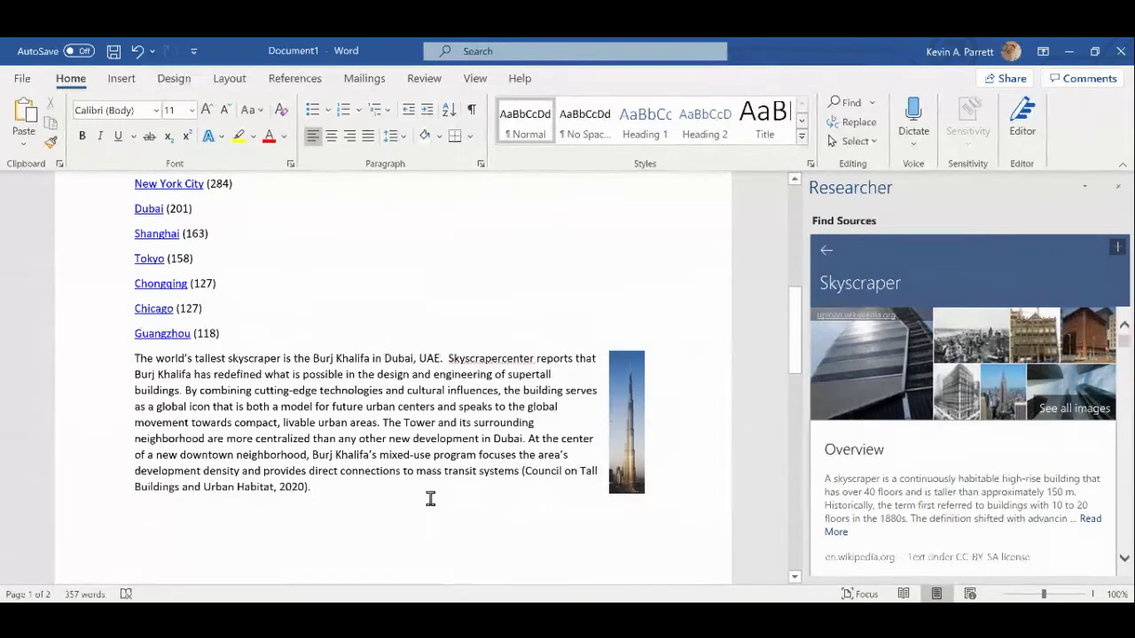
{"action": "key", "text": "ctrl+Return"}
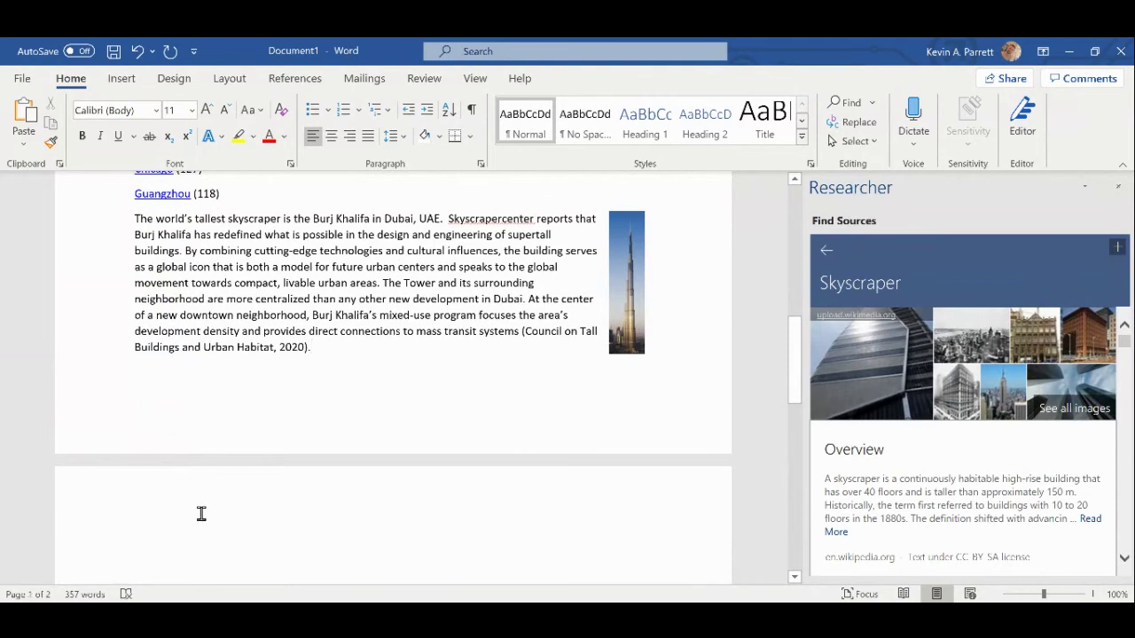
{"action": "key", "text": "Delete"}
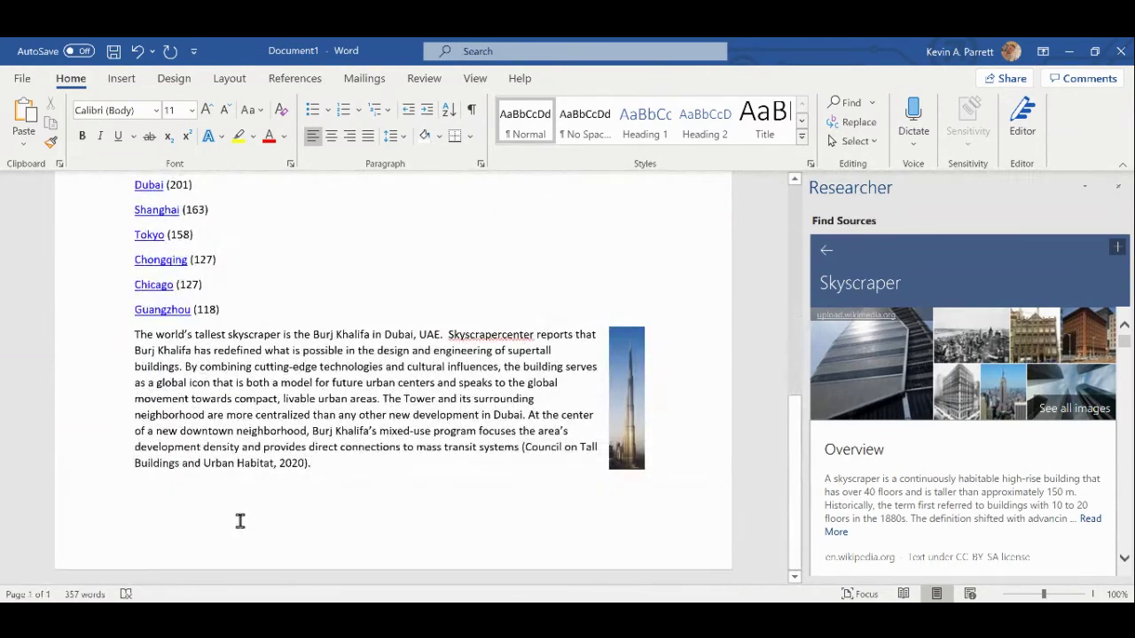
Justify all the body text below the Skyscrapers title and place the cursor at the start of the title.
{"action": "scroll", "coordinate": [257, 520], "scroll_direction": "up", "scroll_amount": 10}
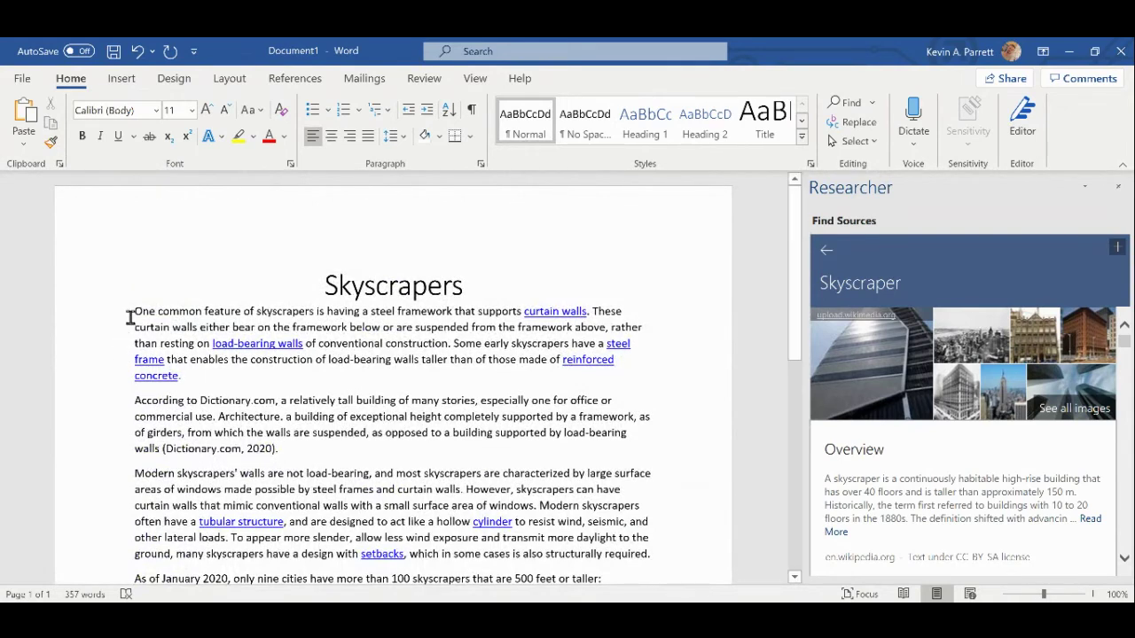
{"action": "left_click_drag", "start_coordinate": [134, 311], "coordinate": [496, 515]}
{"action": "scroll", "coordinate": [493, 520], "scroll_direction": "up", "scroll_amount": 8}
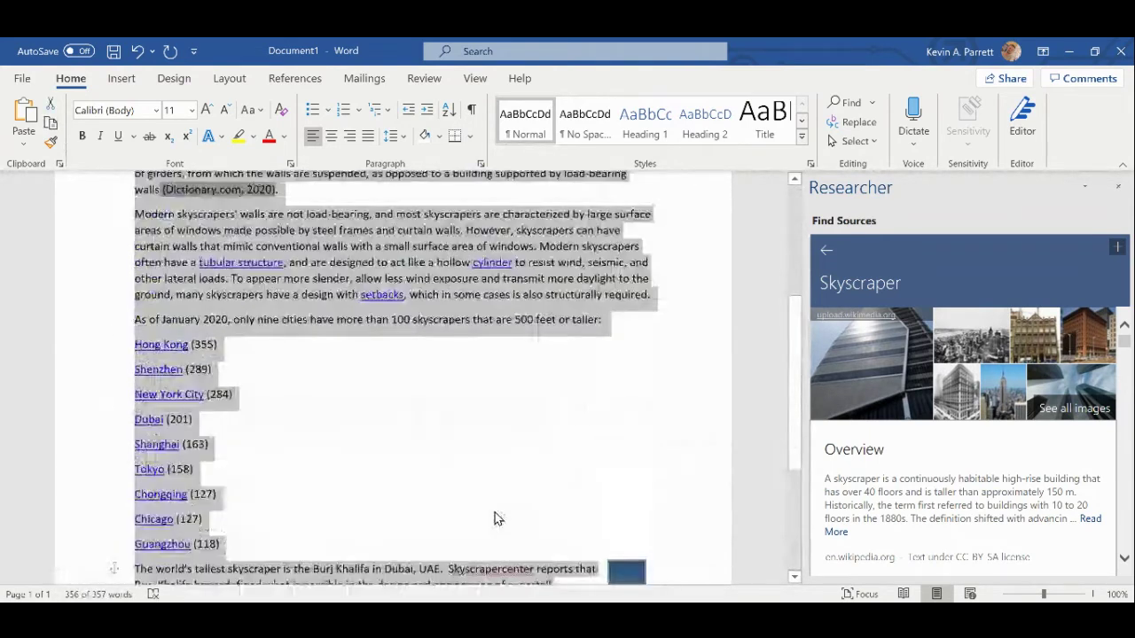
{"action": "scroll", "coordinate": [359, 387], "scroll_direction": "up", "scroll_amount": 1}
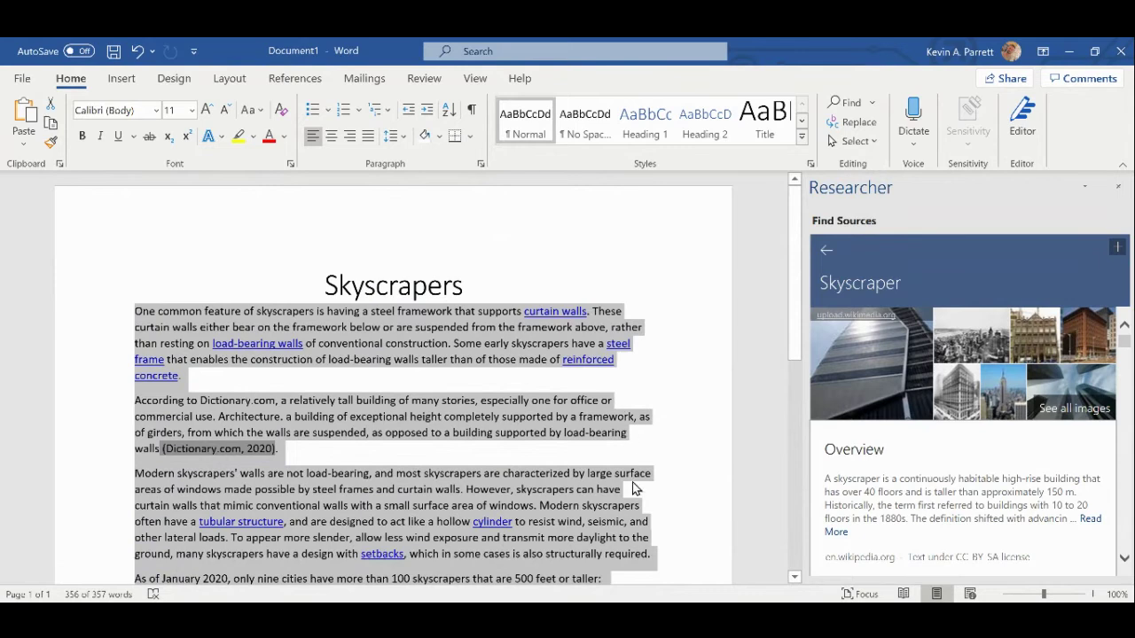
{"action": "left_click", "coordinate": [368, 137]}
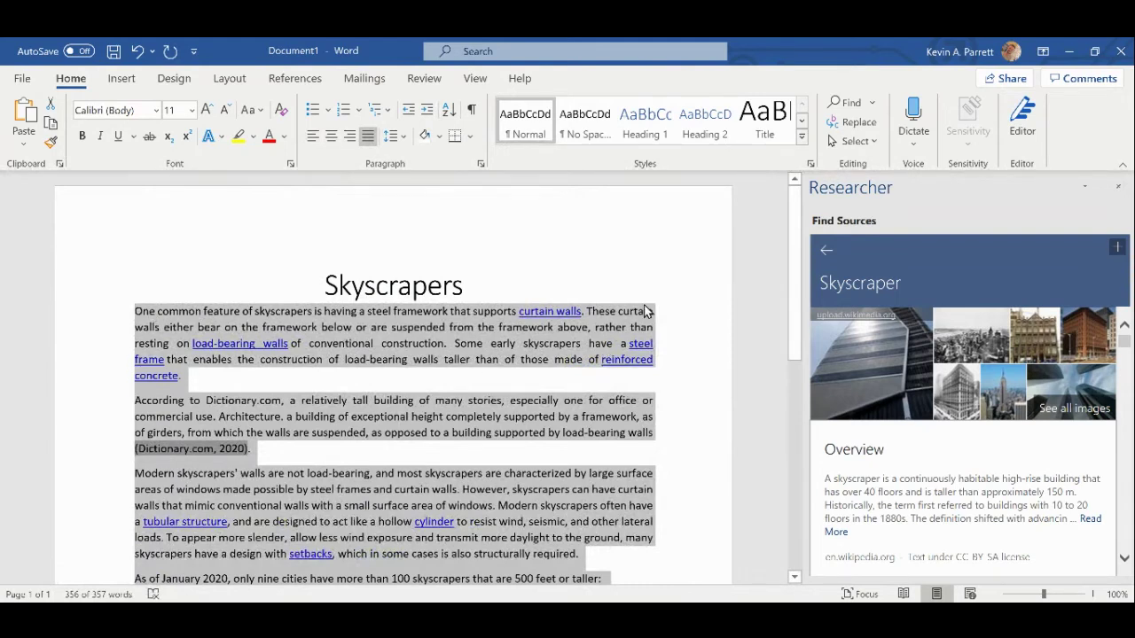
{"action": "mouse_move", "coordinate": [793, 305]}
{"action": "left_mouse_down"}
{"action": "mouse_move", "coordinate": [802, 510]}
{"action": "mouse_move", "coordinate": [790, 285]}
{"action": "left_mouse_up"}
{"action": "left_click", "coordinate": [321, 286]}
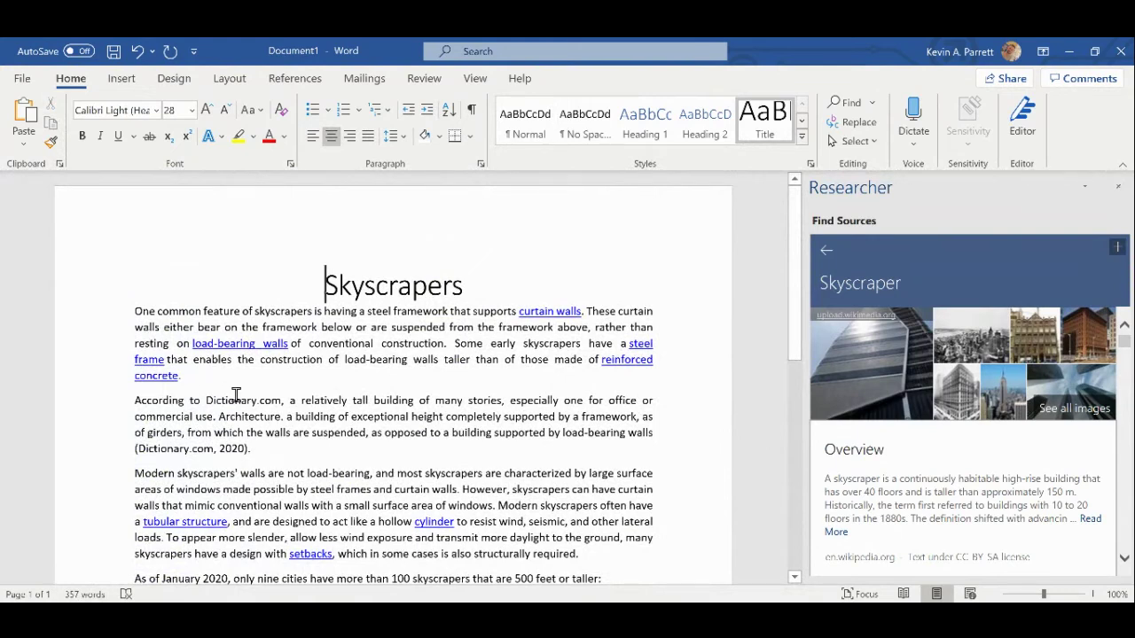
Make sure Show readability statistics is turned on in Word's proofing options and accept the options.
{"action": "left_click", "coordinate": [22, 79]}
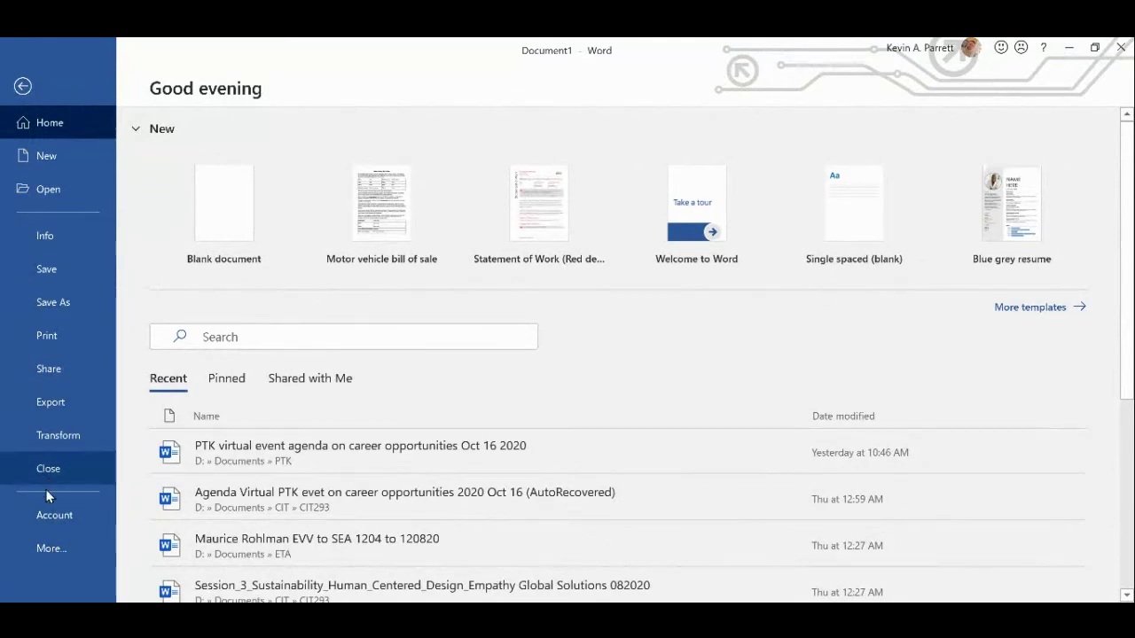
{"action": "left_click", "coordinate": [44, 556]}
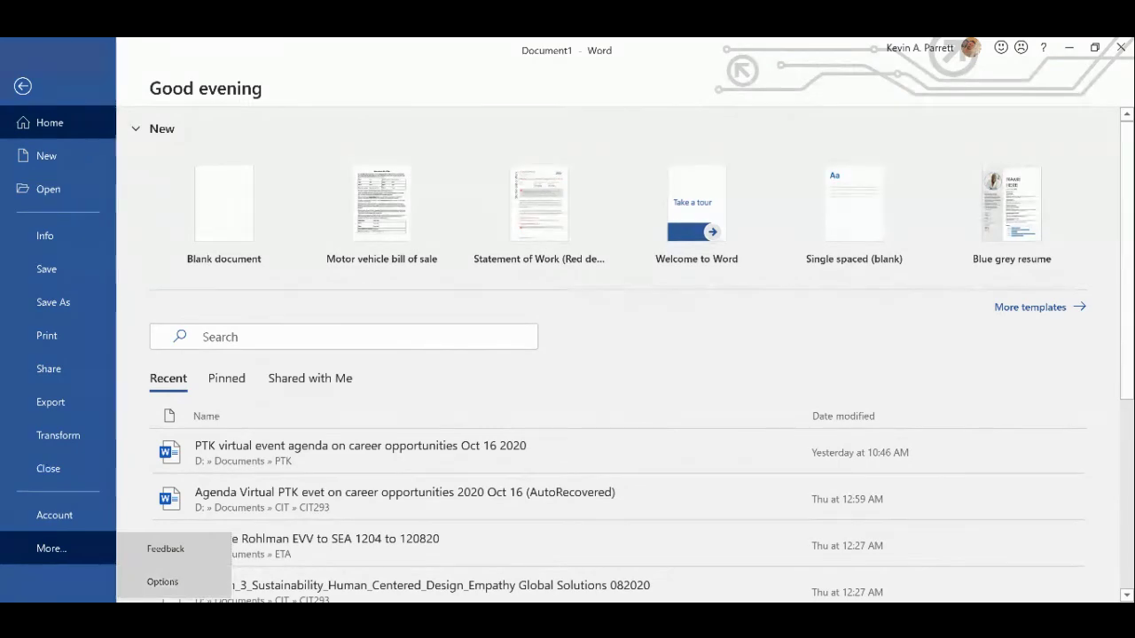
{"action": "left_click", "coordinate": [173, 581]}
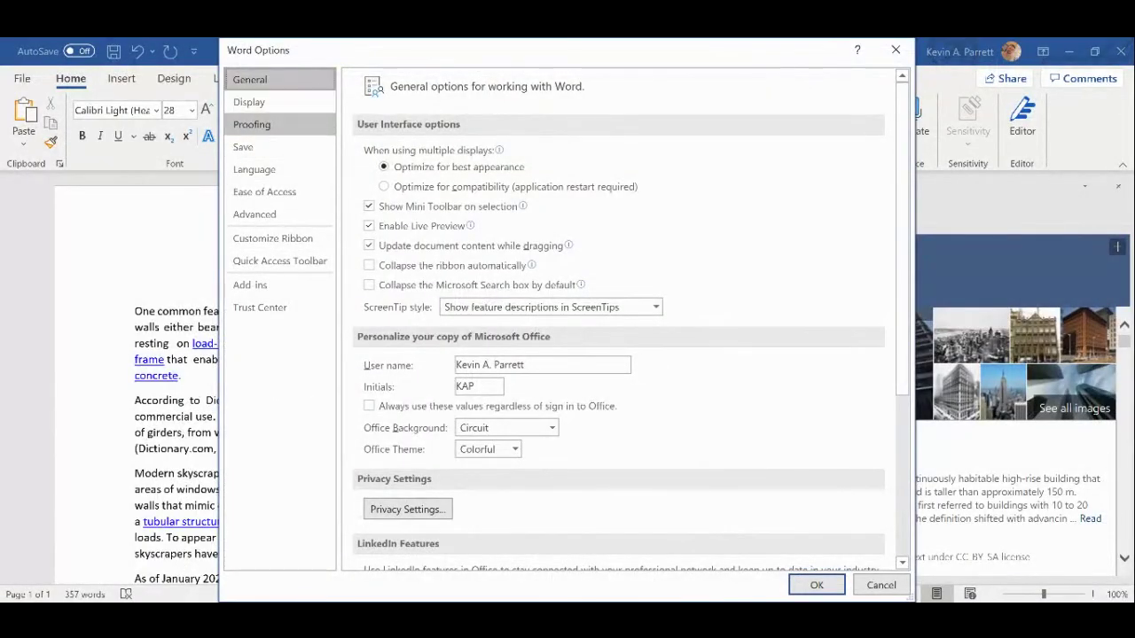
{"action": "left_click", "coordinate": [257, 125]}
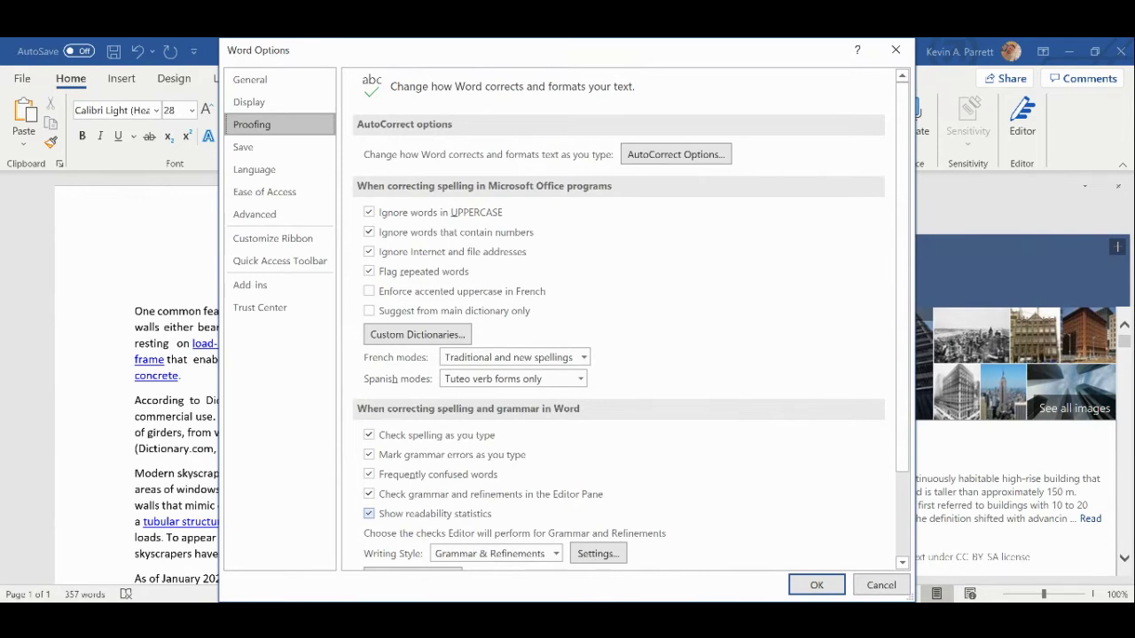
{"action": "left_click", "coordinate": [369, 513]}
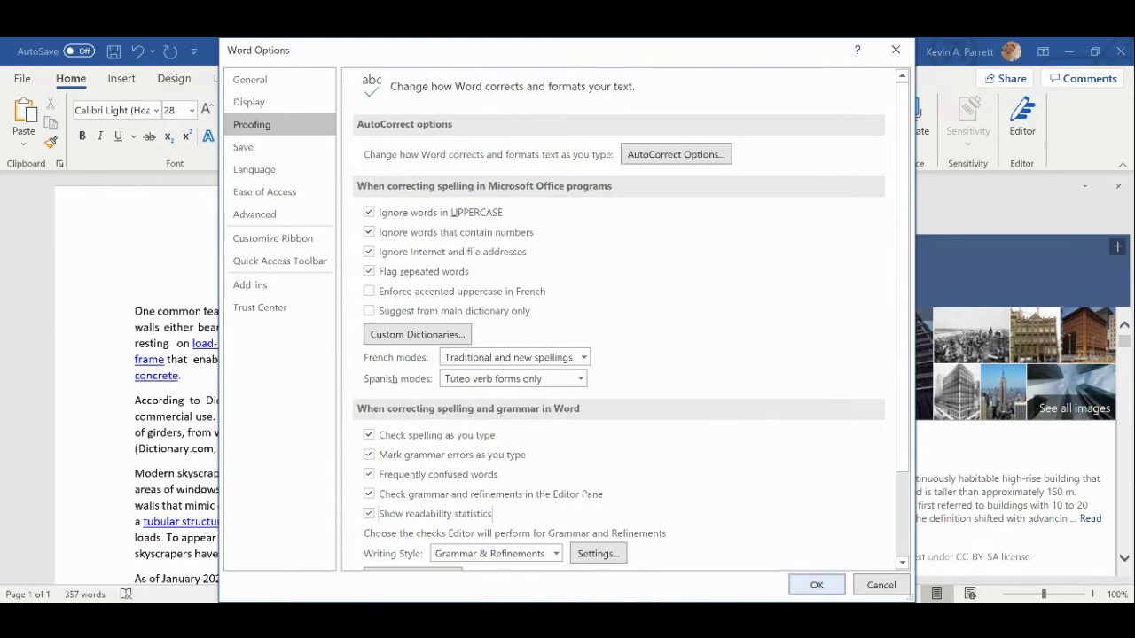
{"action": "left_click", "coordinate": [813, 585]}
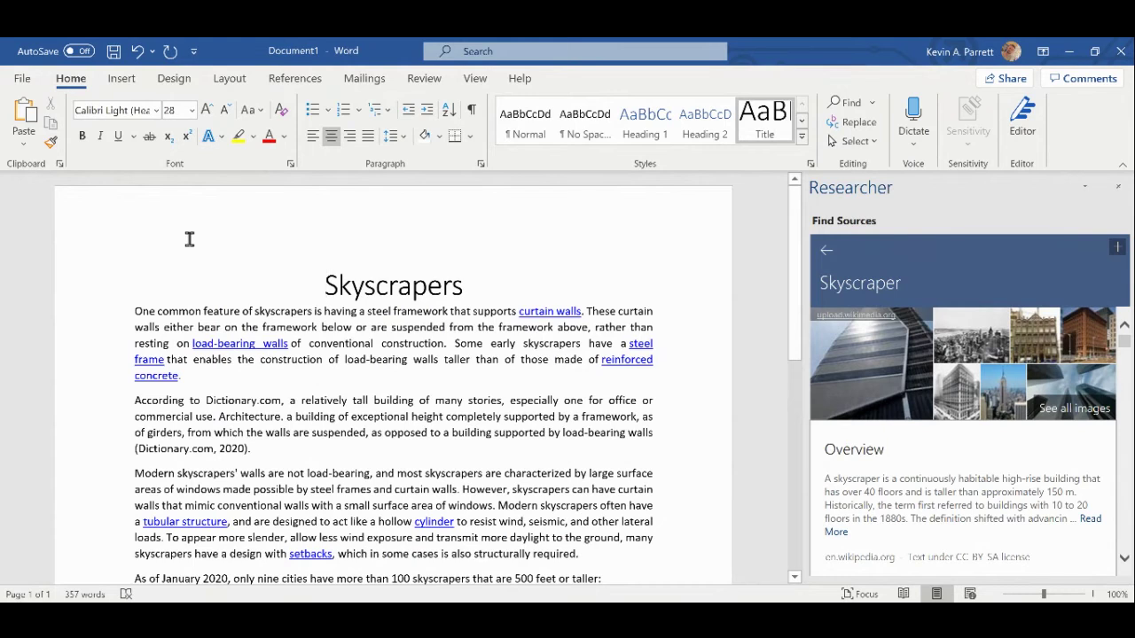
Run the spelling and grammar check, replace "Skyscrapercenter" with "Skyscraper center", and dismiss the readability statistics and completion message.
{"action": "key", "text": "F7"}
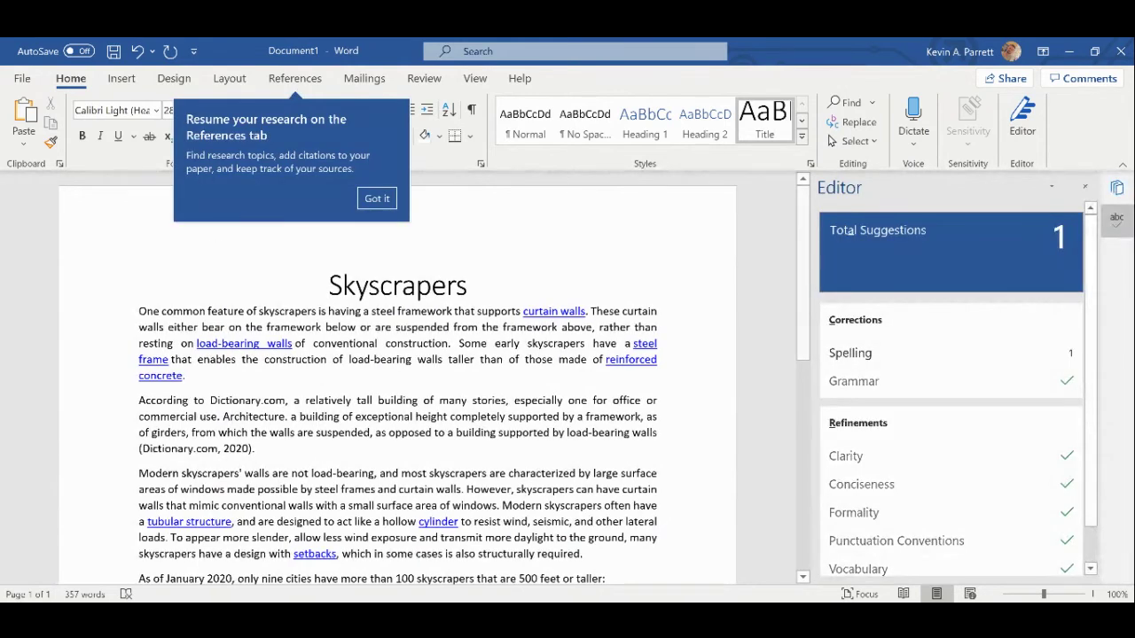
{"action": "left_click", "coordinate": [376, 198]}
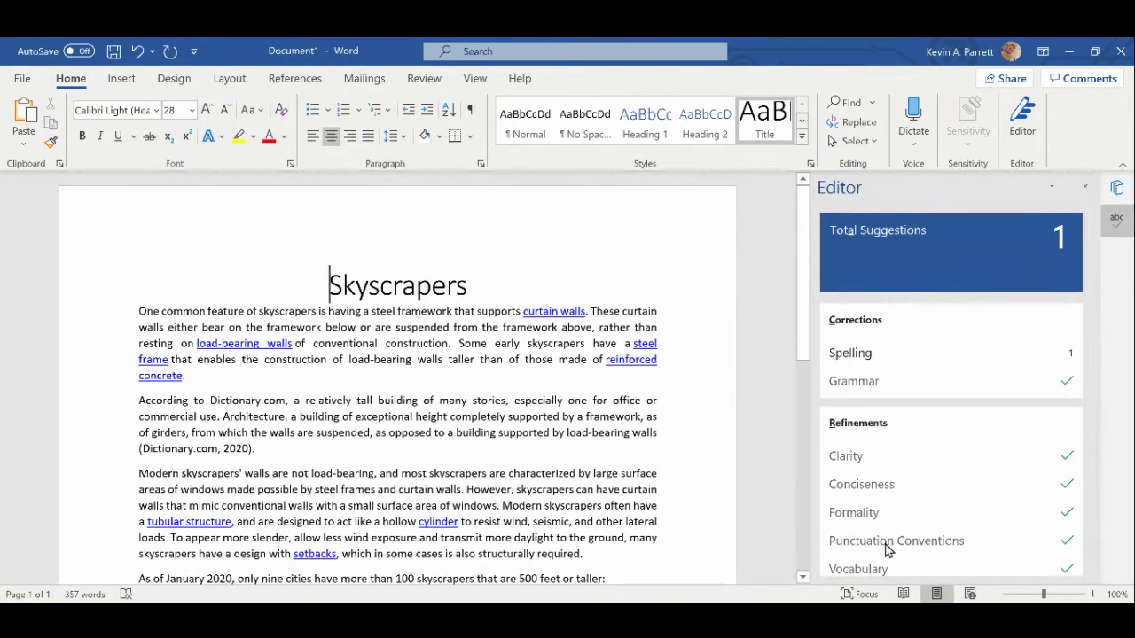
{"action": "left_click", "coordinate": [857, 354]}
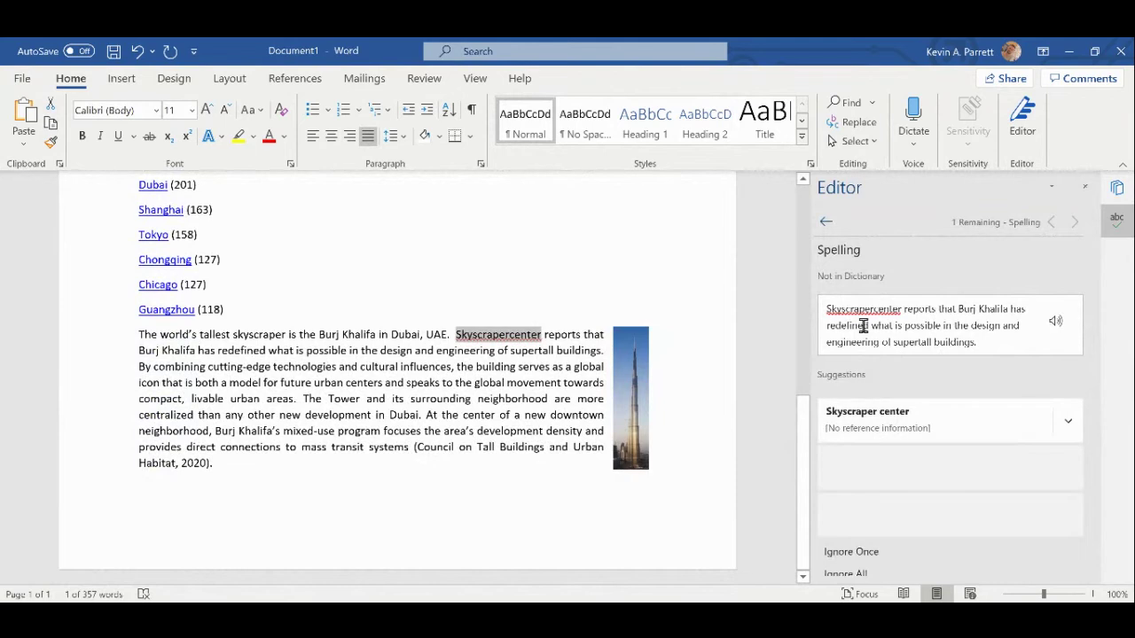
{"action": "left_click", "coordinate": [860, 418]}
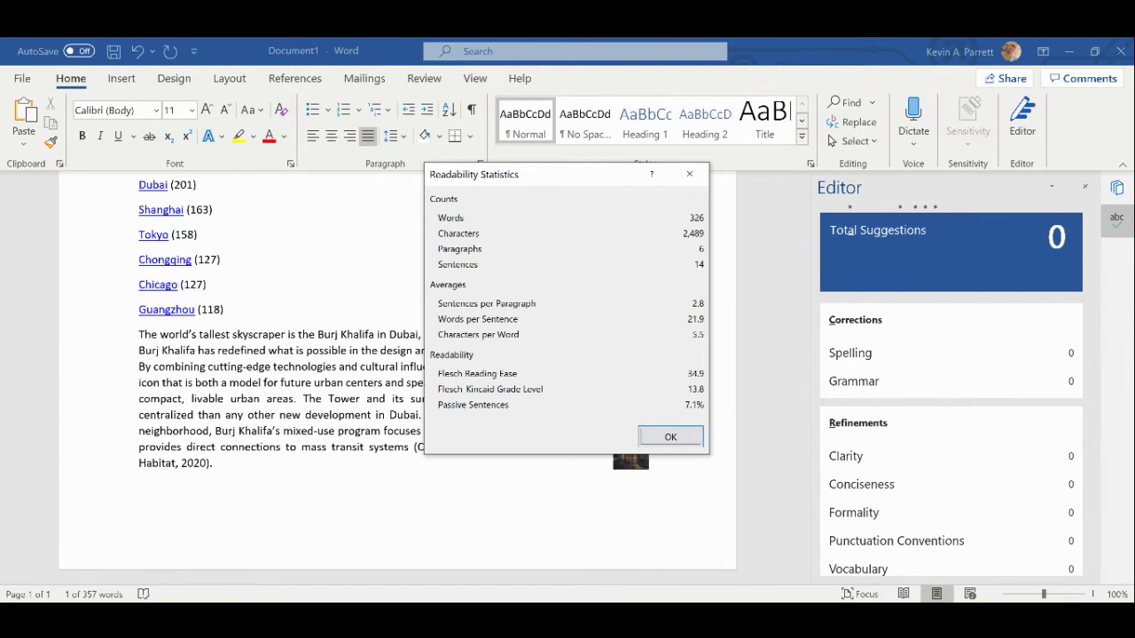
{"action": "left_click", "coordinate": [657, 438]}
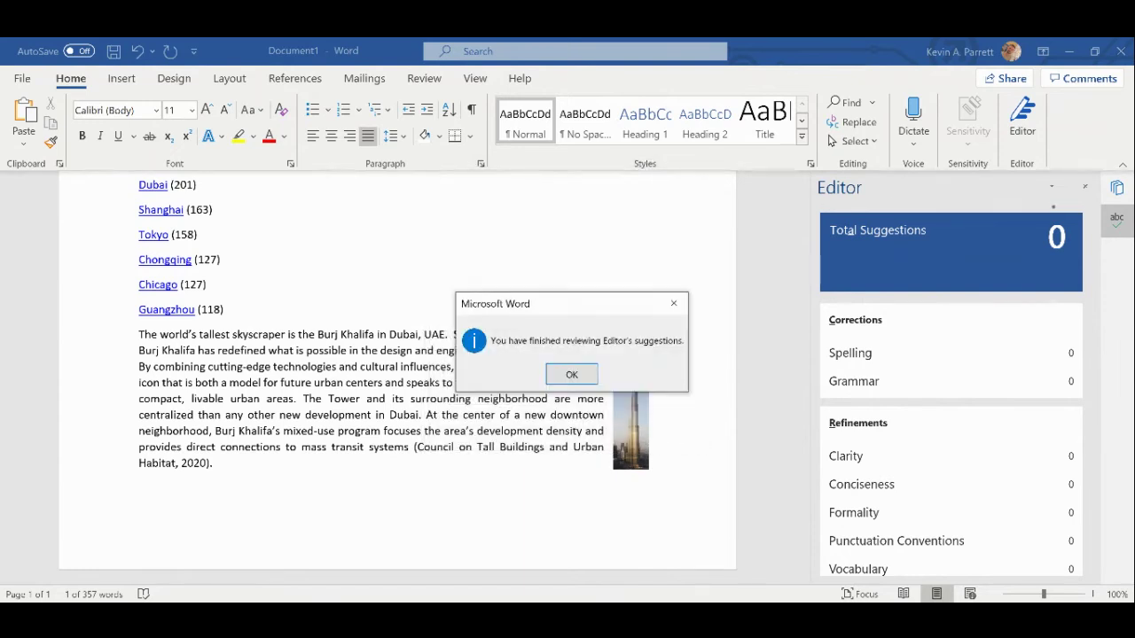
{"action": "left_click", "coordinate": [569, 377]}
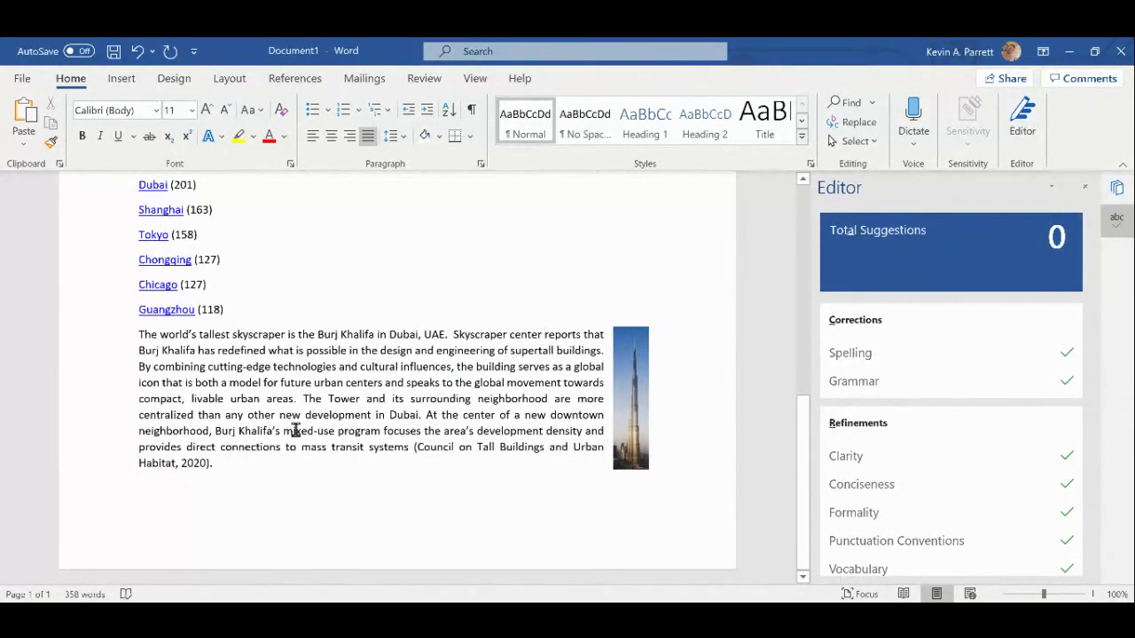
Insert the Banded cover page at the beginning of the document and set its title to SKYSCRAPERS.
{"action": "key", "text": "ctrl+Home"}
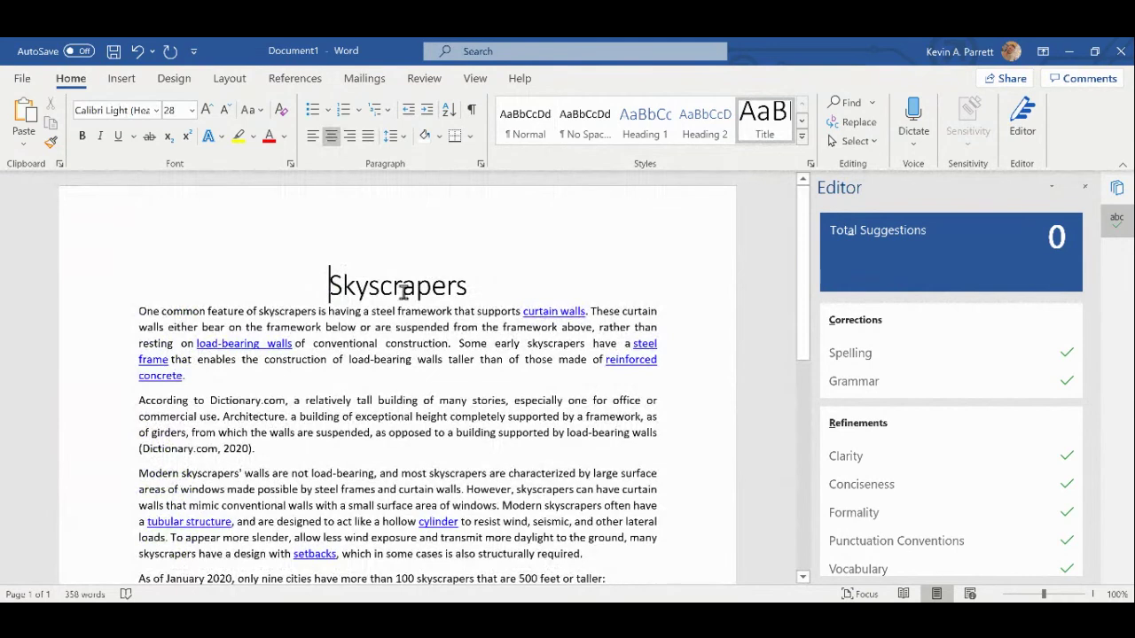
{"action": "left_click", "coordinate": [117, 84]}
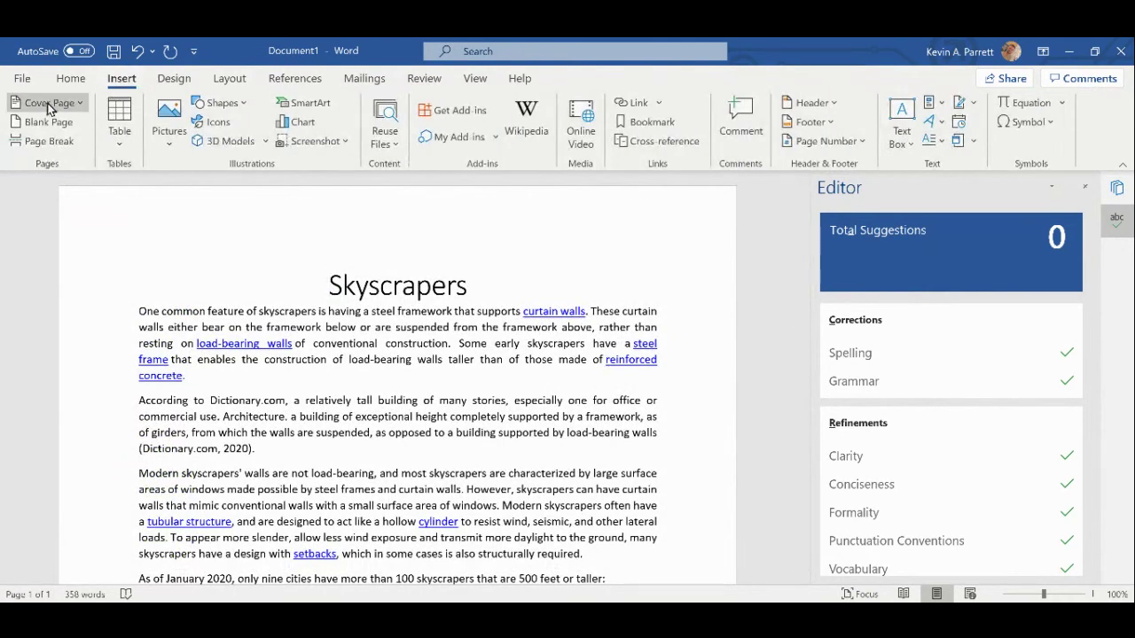
{"action": "left_click", "coordinate": [49, 104]}
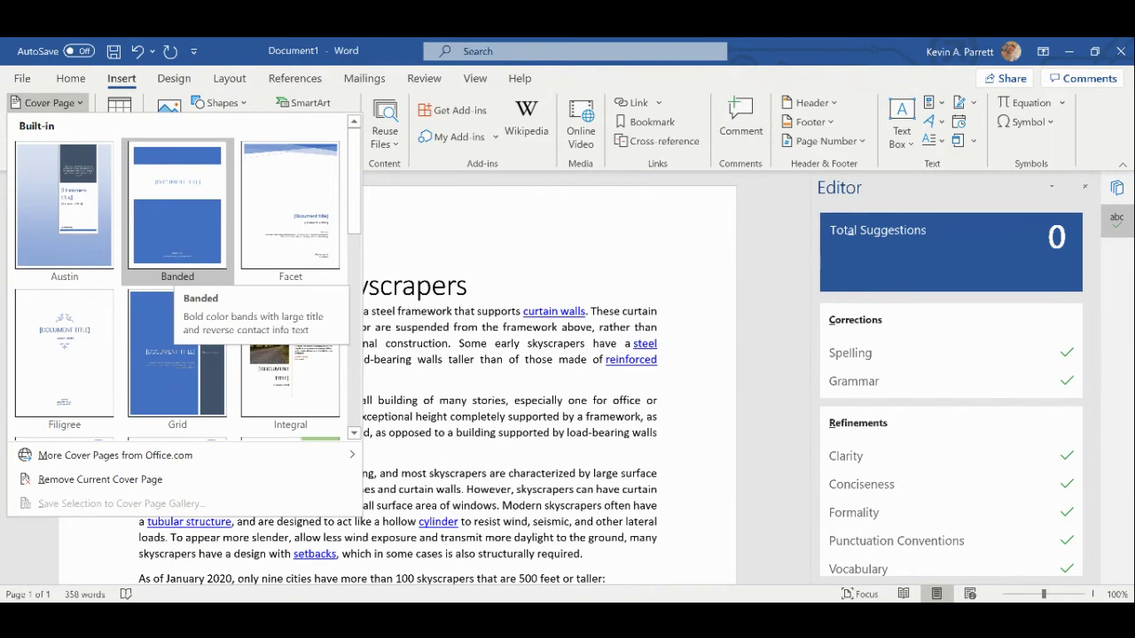
{"action": "left_click", "coordinate": [174, 233]}
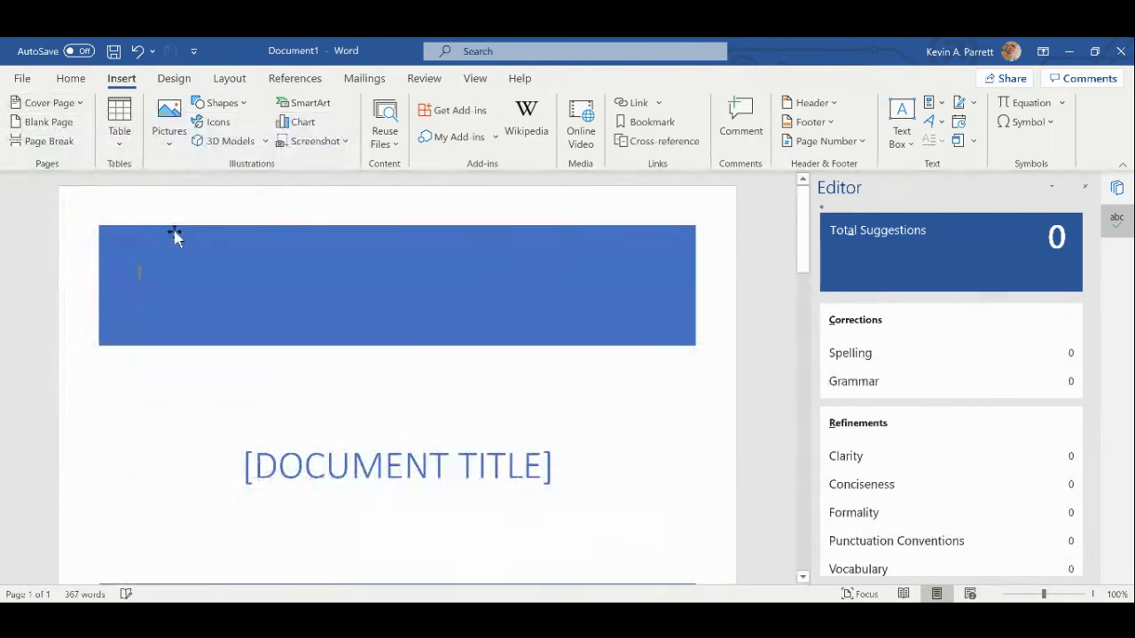
{"action": "left_click", "coordinate": [310, 472]}
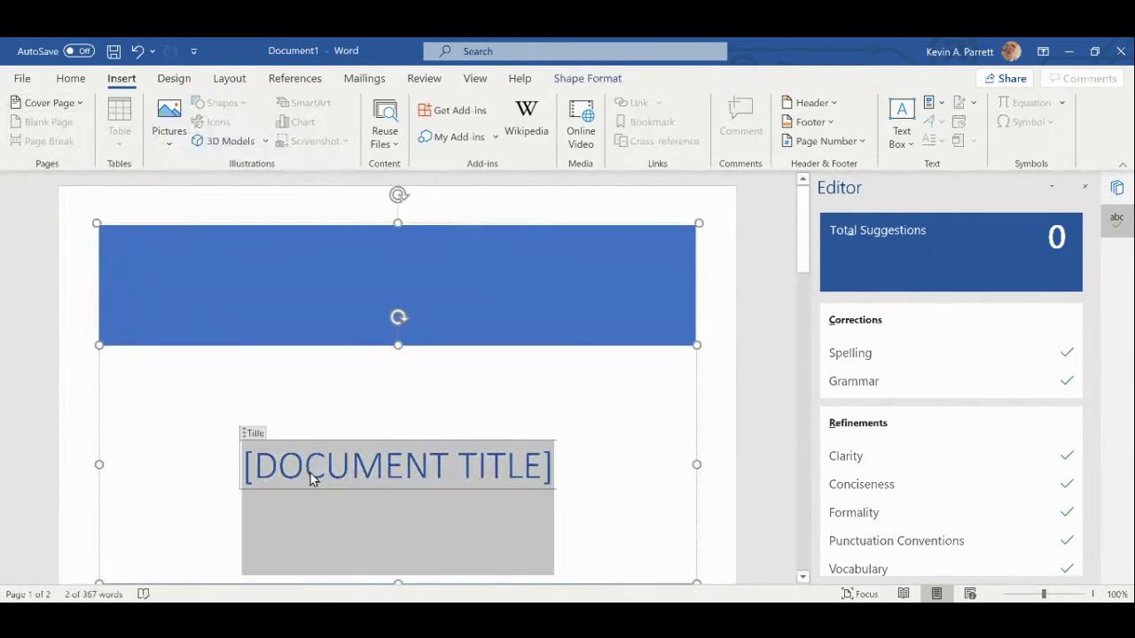
{"action": "type", "text": "SKYSCRAP"}
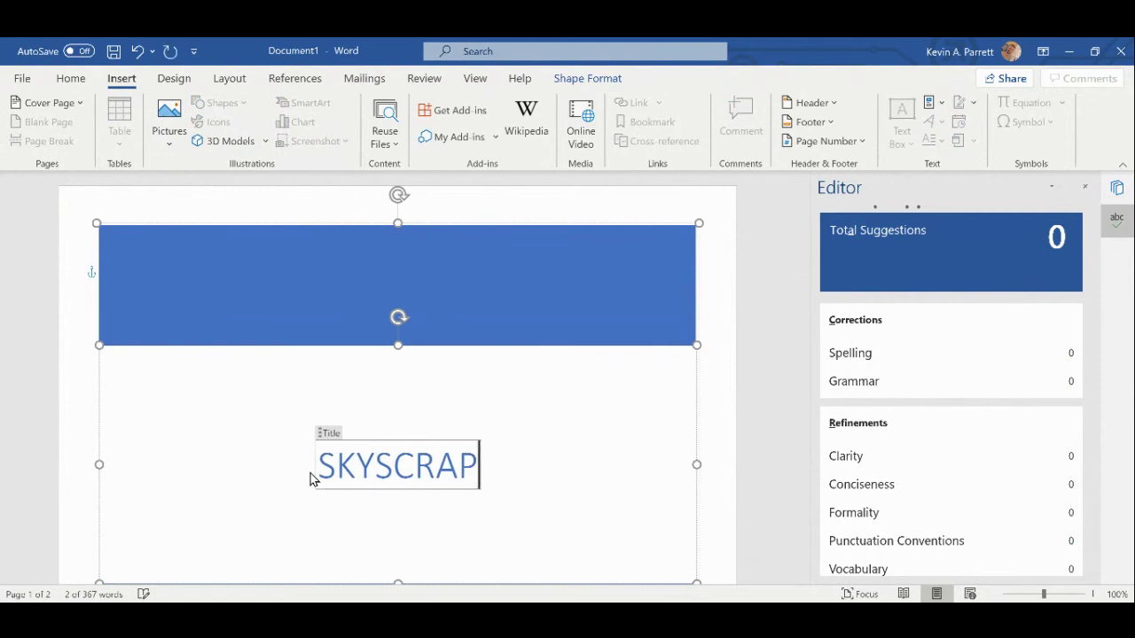
{"action": "type", "text": "ERS"}
Enter ECTC as the company name on the cover page and delete the company address placeholder.
{"action": "scroll", "coordinate": [426, 431], "scroll_direction": "down", "scroll_amount": 5}
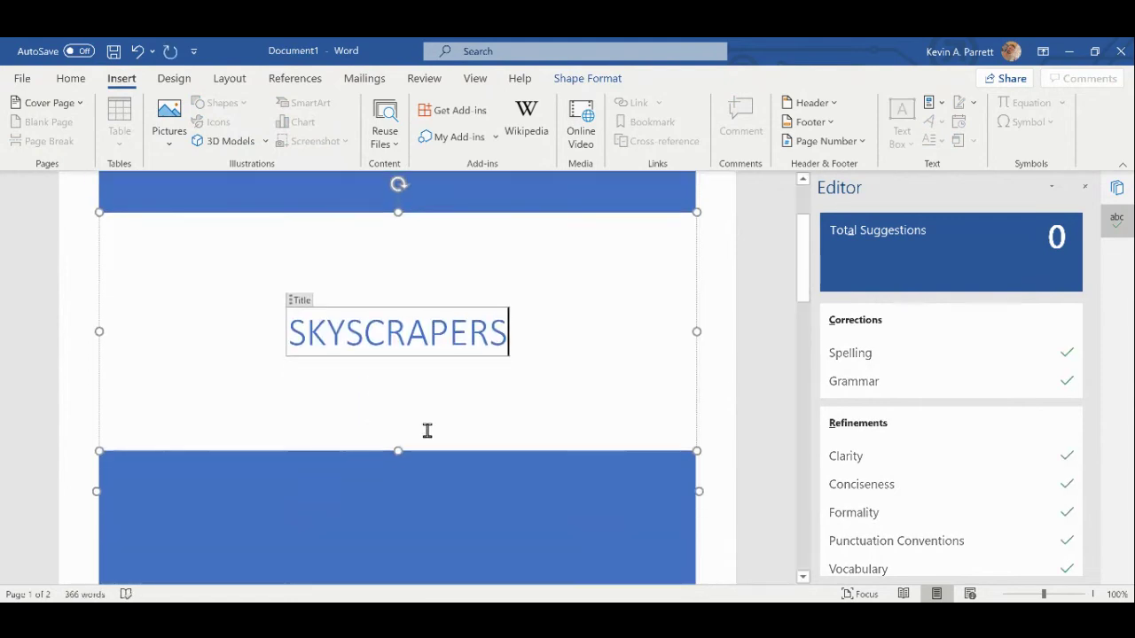
{"action": "scroll", "coordinate": [427, 430], "scroll_direction": "down", "scroll_amount": 3}
{"action": "scroll", "coordinate": [410, 458], "scroll_direction": "down", "scroll_amount": 5}
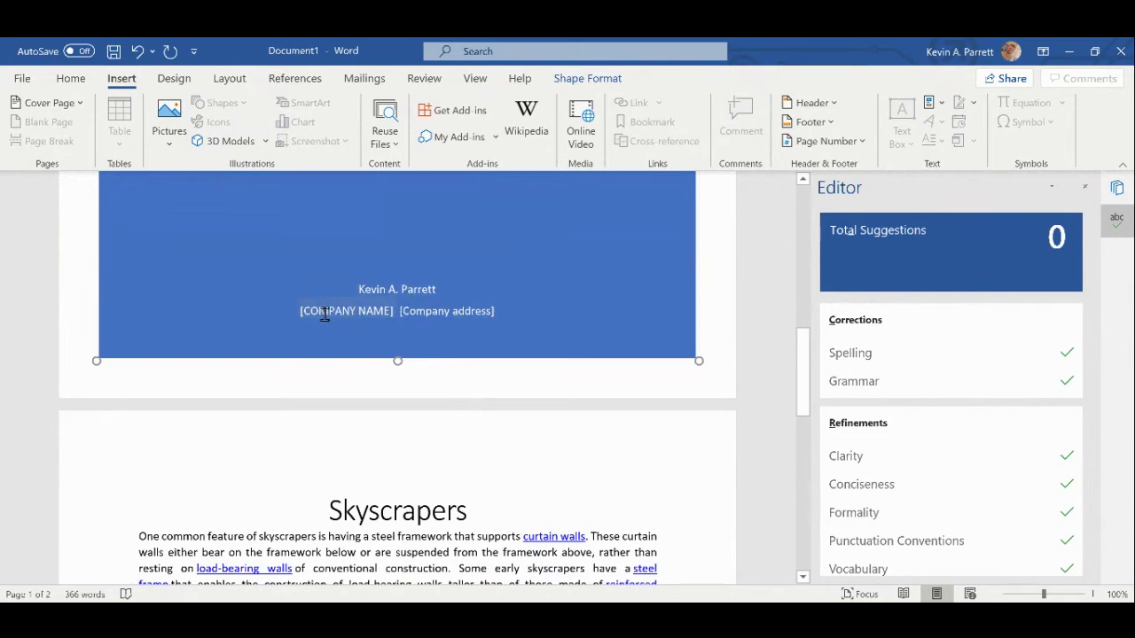
{"action": "left_click", "coordinate": [324, 317]}
{"action": "type", "text": "ECTC"}
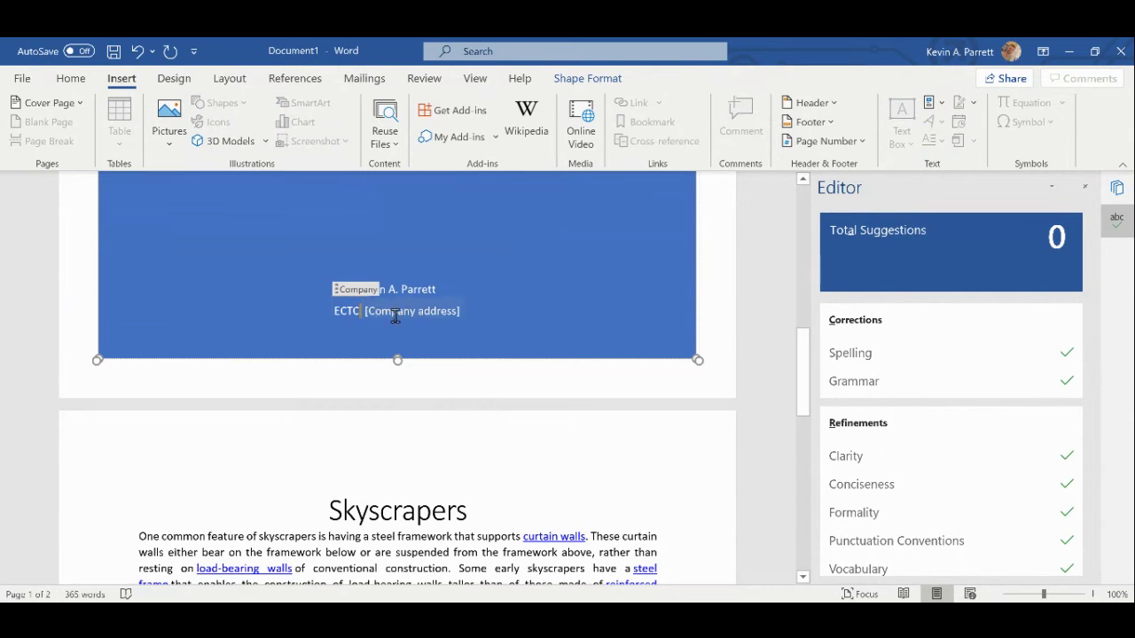
{"action": "left_click", "coordinate": [398, 317]}
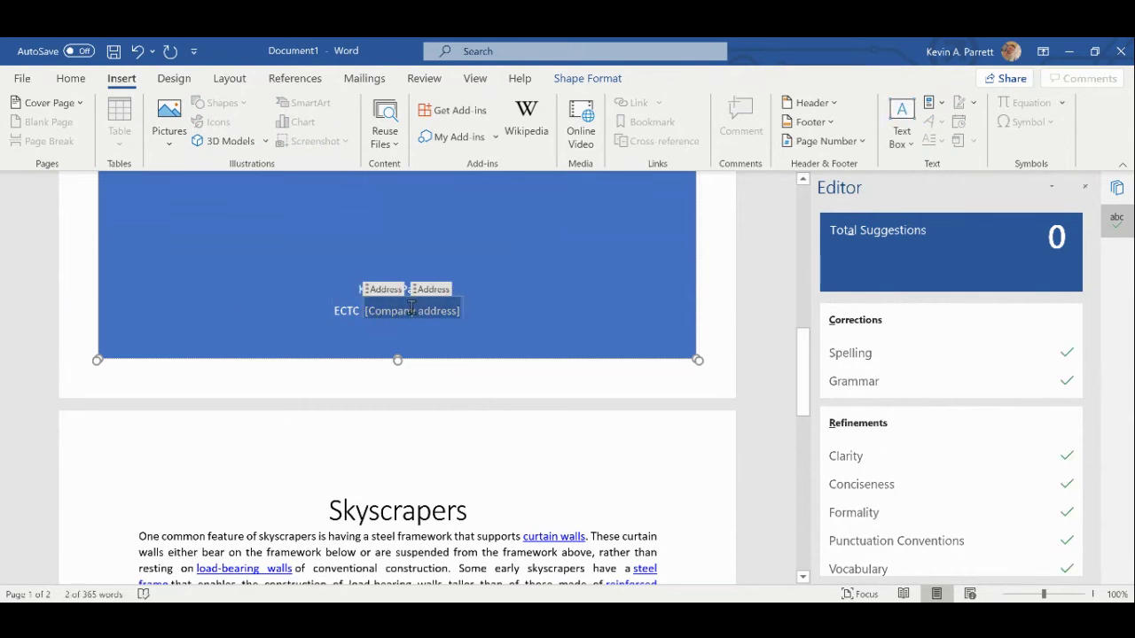
{"action": "key", "text": "Delete"}
{"action": "scroll", "coordinate": [423, 398], "scroll_direction": "up", "scroll_amount": 10}
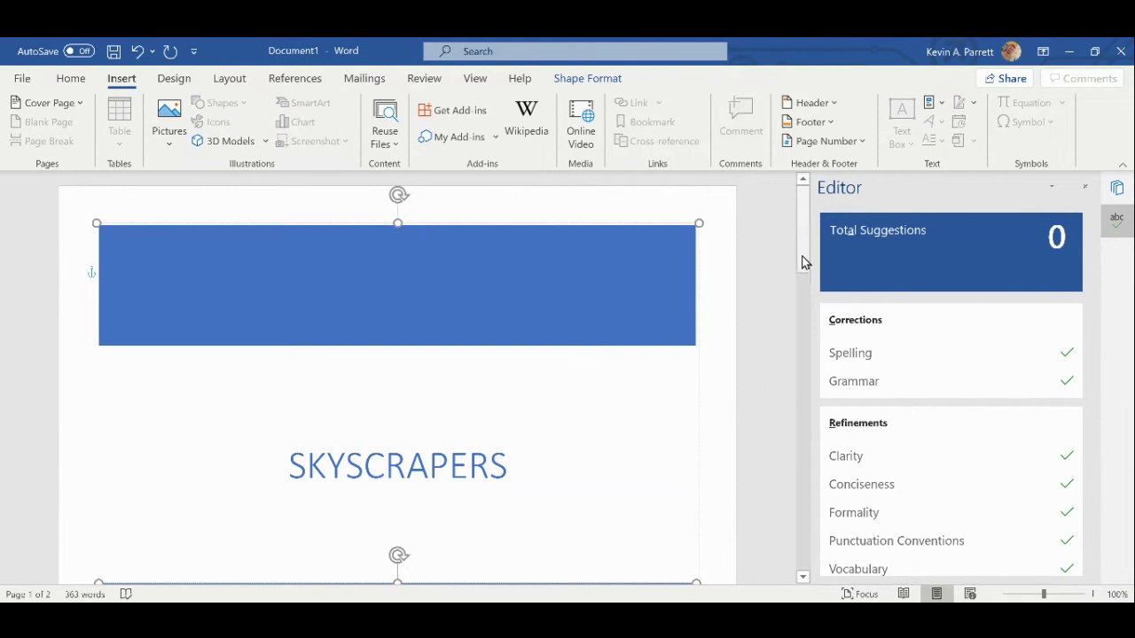
Try to insert an Automatic Table 2 table of contents before the Skyscrapers title on the second page.
{"action": "left_click_drag", "start_coordinate": [803, 275], "coordinate": [803, 417]}
{"action": "left_click", "coordinate": [321, 363]}
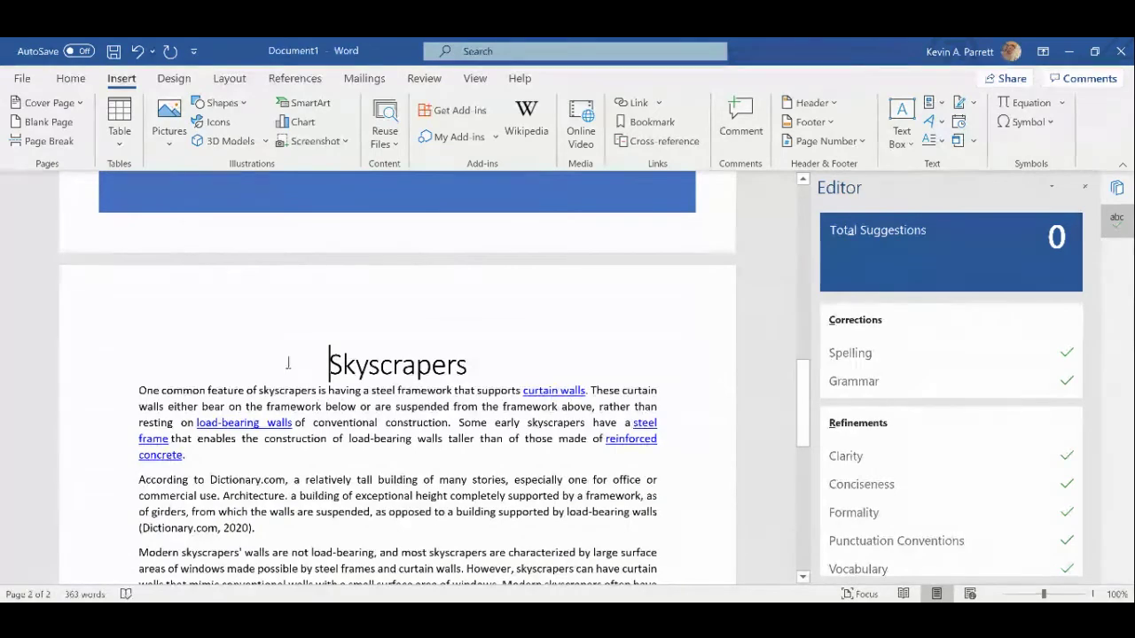
{"action": "left_click", "coordinate": [296, 79]}
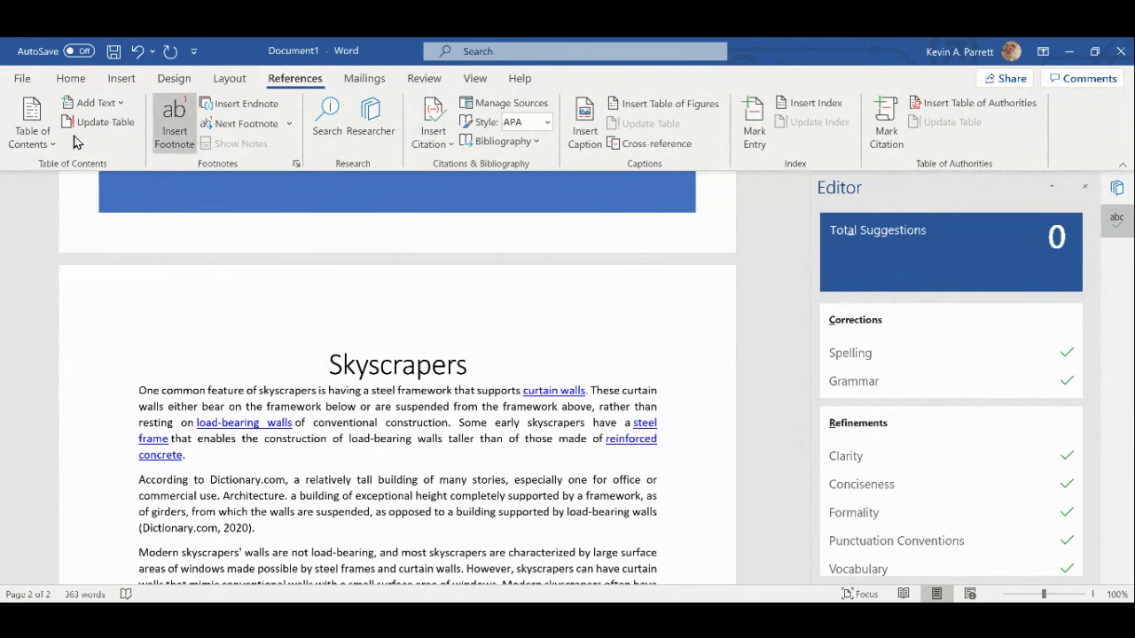
{"action": "left_click", "coordinate": [42, 142]}
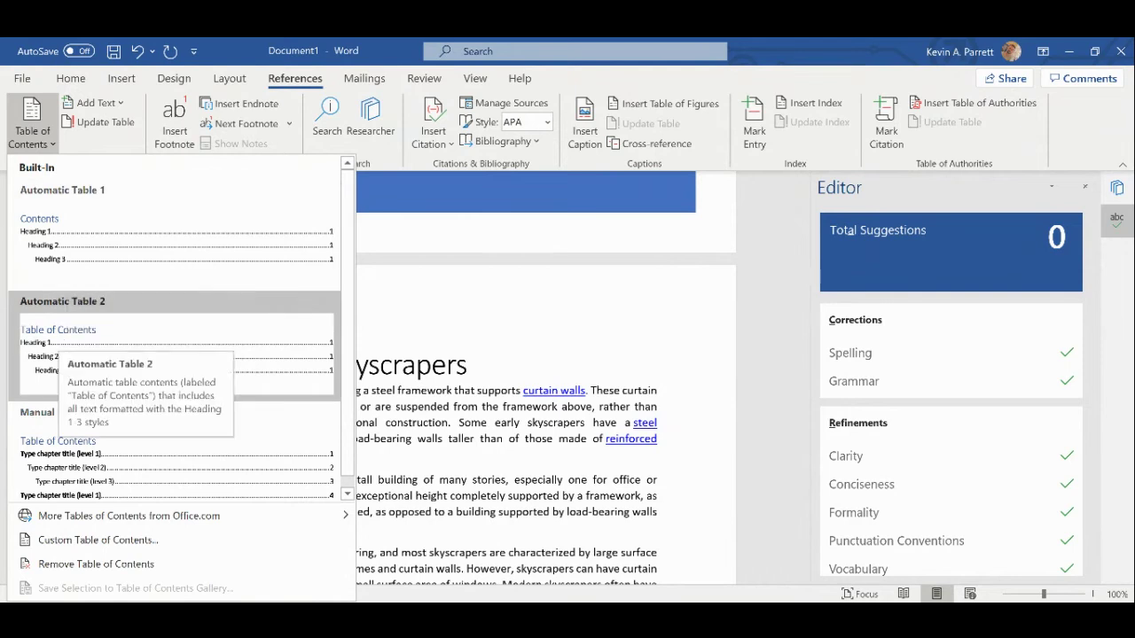
{"action": "left_click", "coordinate": [233, 339]}
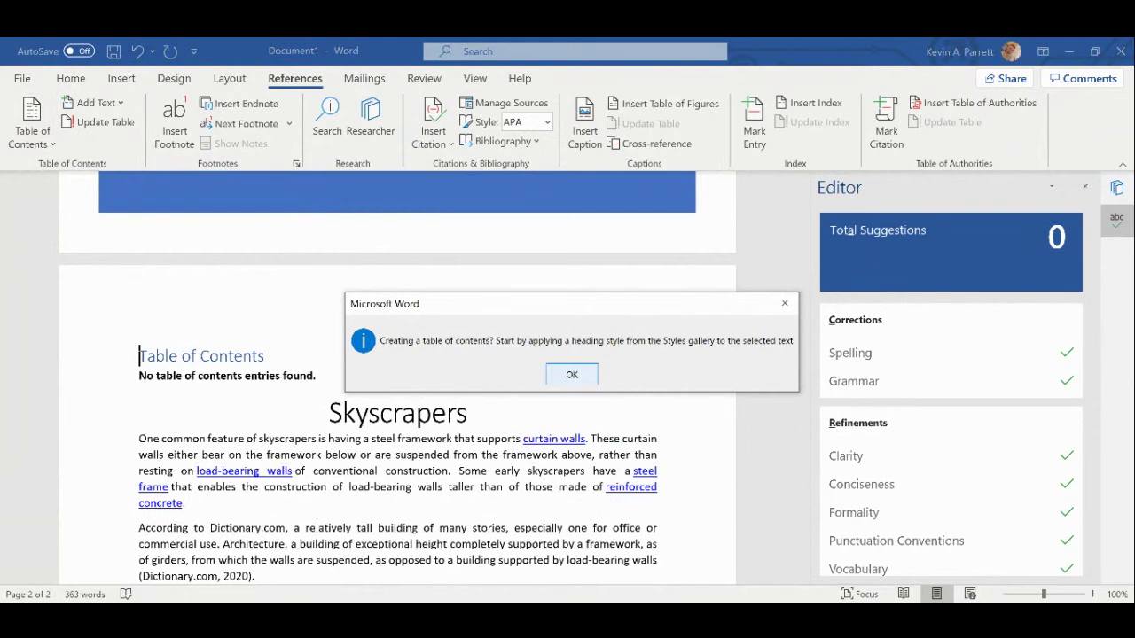
{"action": "left_click", "coordinate": [572, 375]}
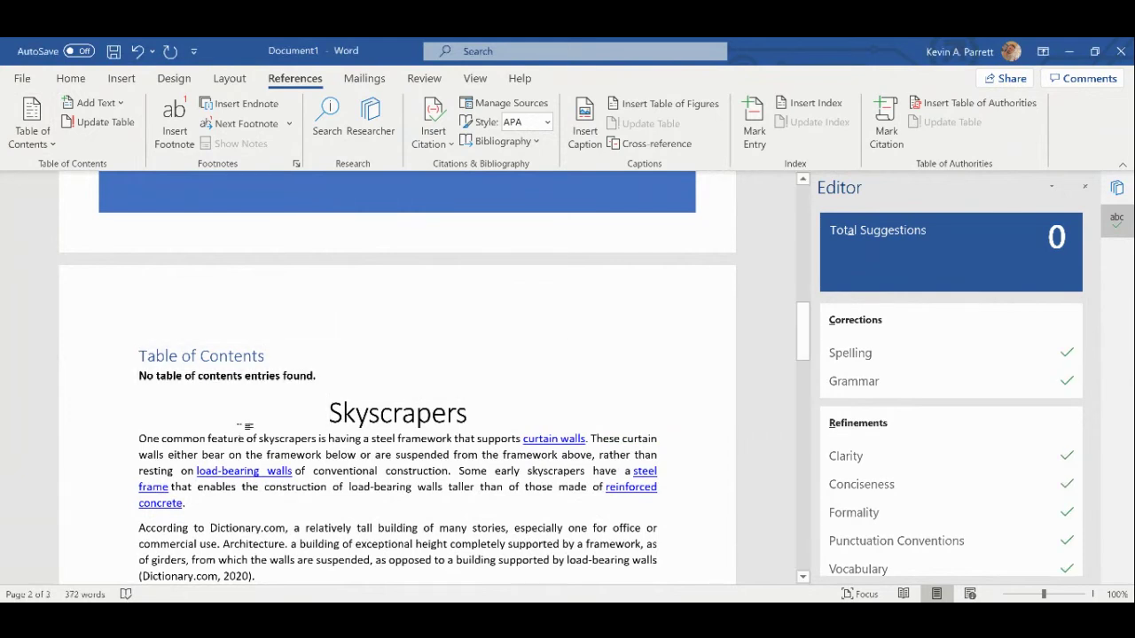
Delete the empty table of contents above the Skyscrapers title.
{"action": "mouse_move", "coordinate": [136, 354]}
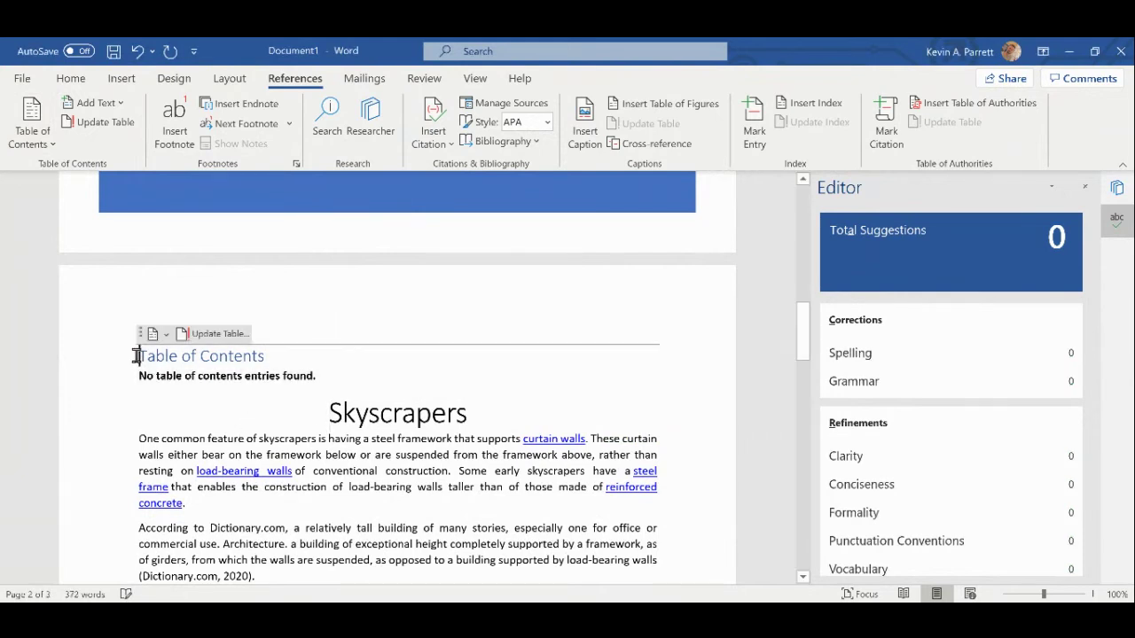
{"action": "left_click_drag", "start_coordinate": [136, 354], "coordinate": [317, 385]}
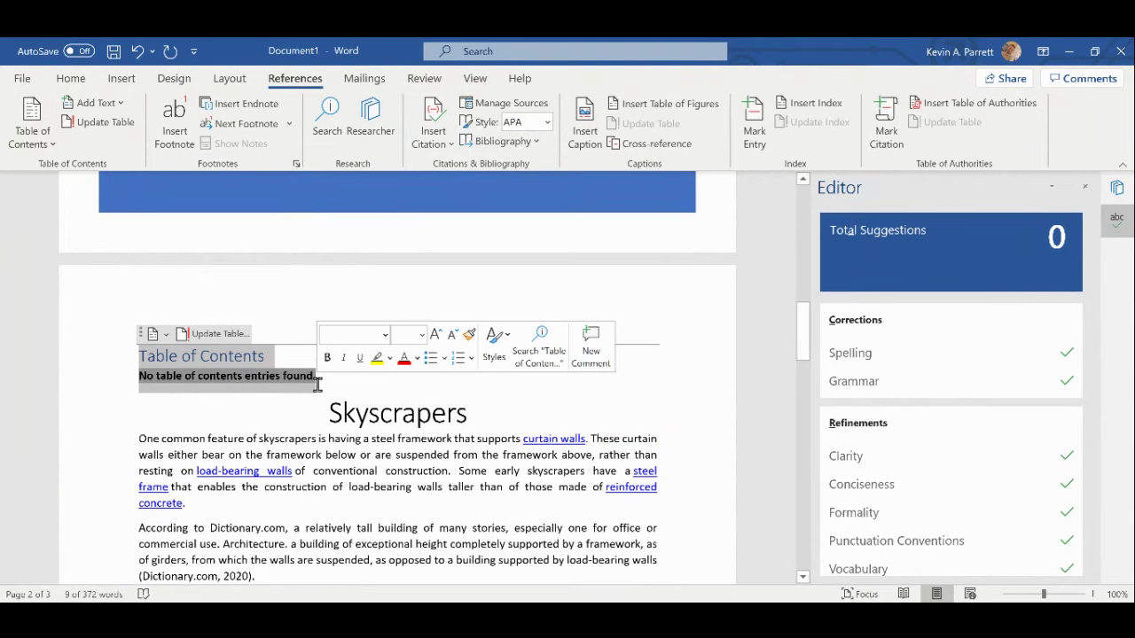
{"action": "key", "text": "Delete"}
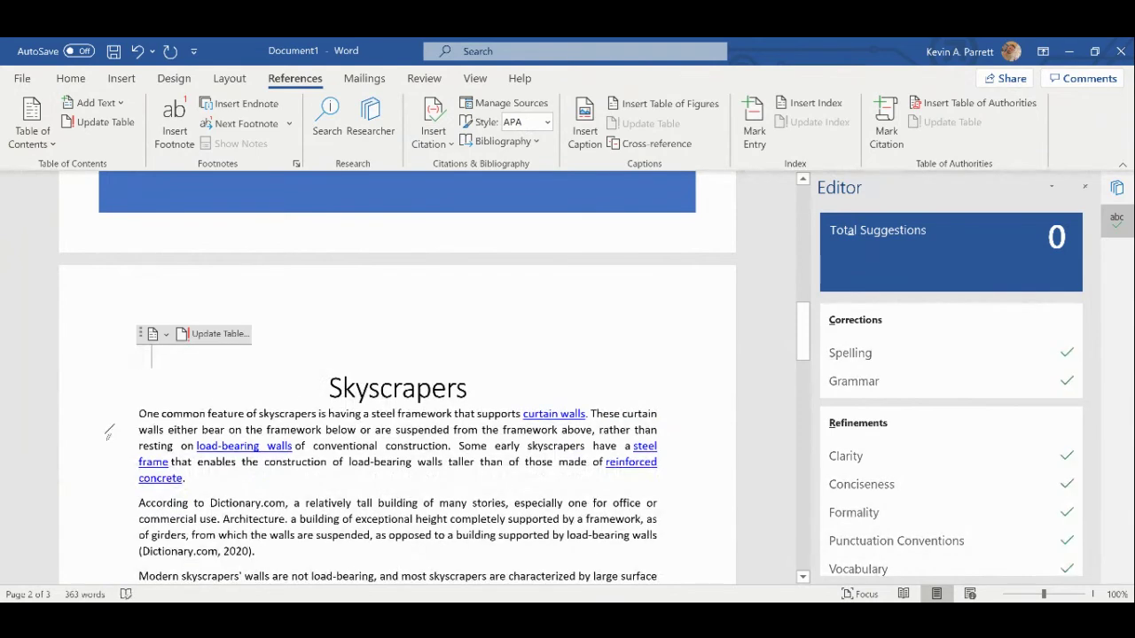
{"action": "key", "text": "Delete"}
Add the line "What are they" above the first body paragraph and apply the Heading 1 style to it.
{"action": "left_click", "coordinate": [138, 413]}
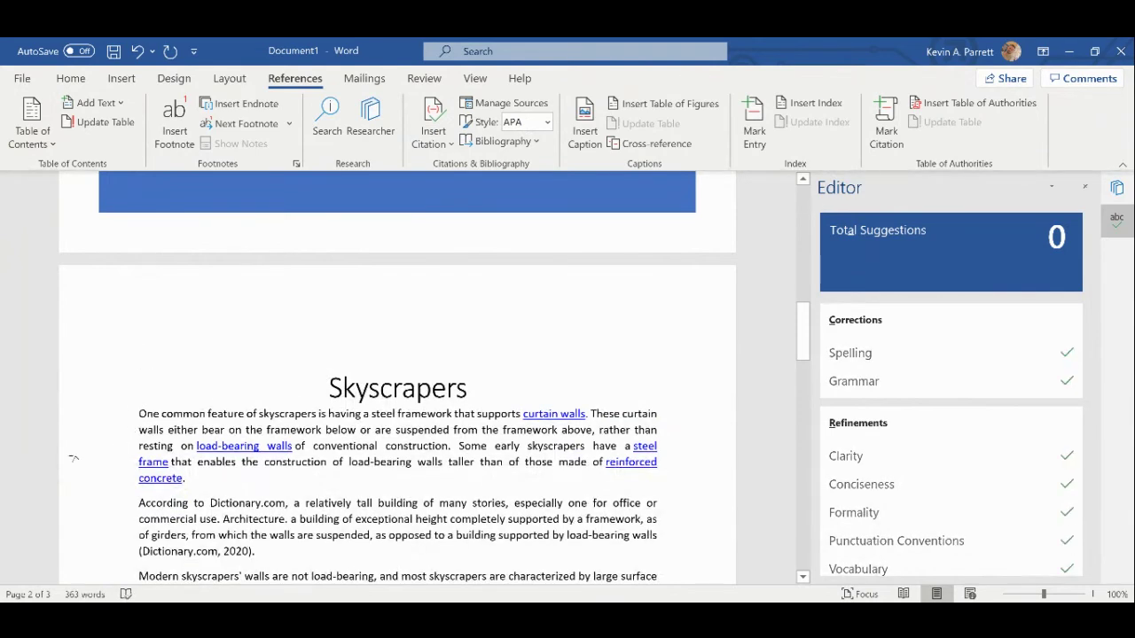
{"action": "key", "text": "Return"}
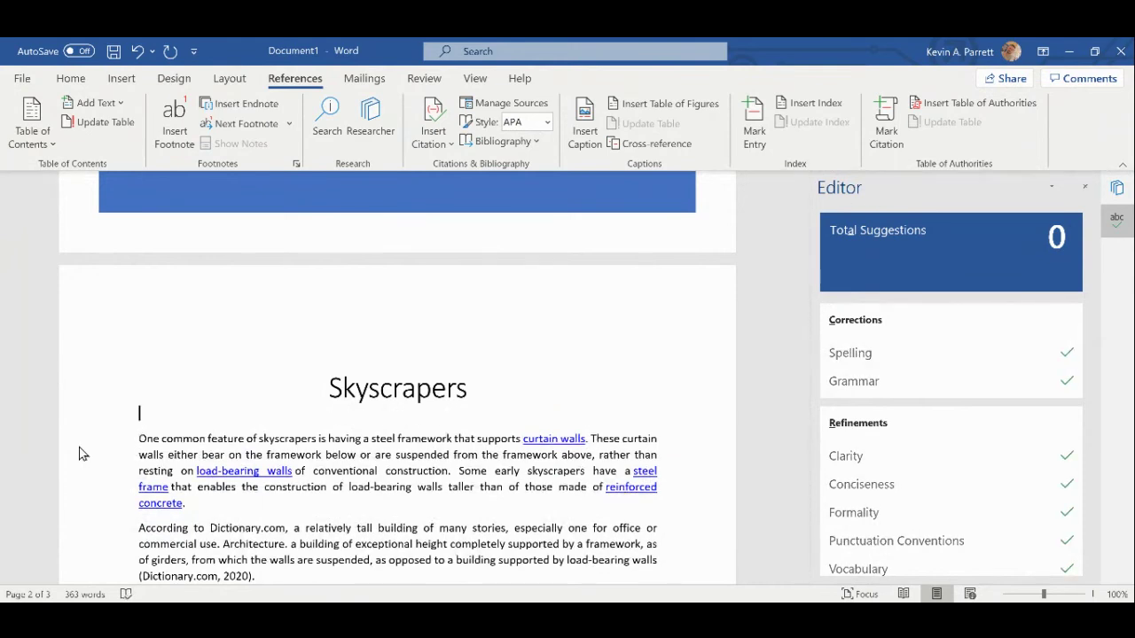
{"action": "type", "text": "What are they"}
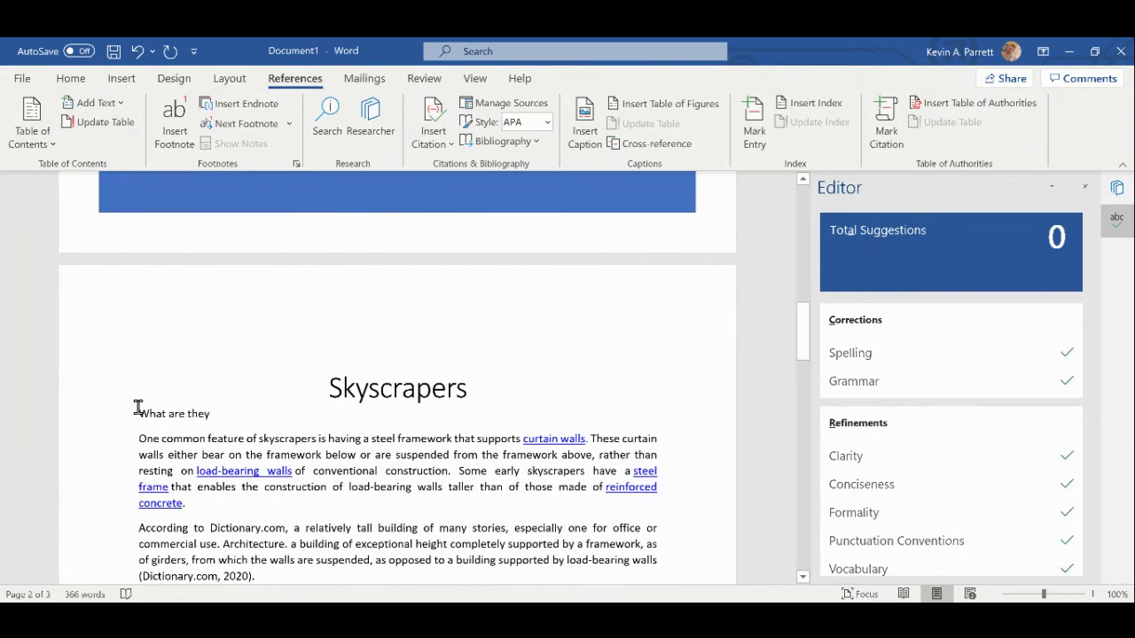
{"action": "left_click_drag", "start_coordinate": [140, 414], "coordinate": [201, 414]}
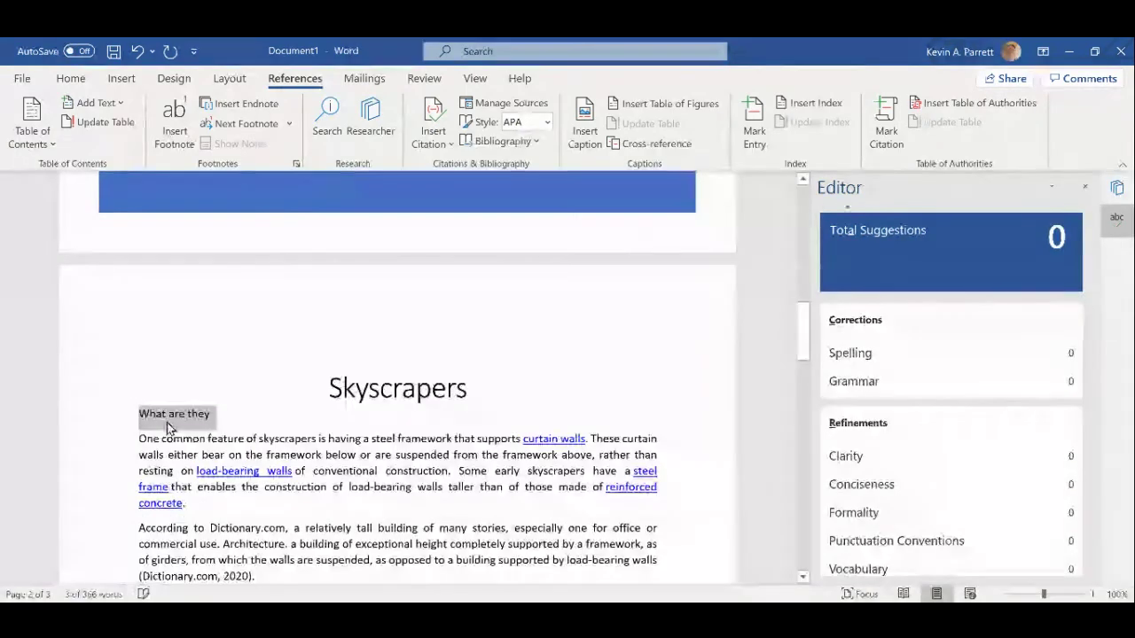
{"action": "left_click", "coordinate": [70, 78]}
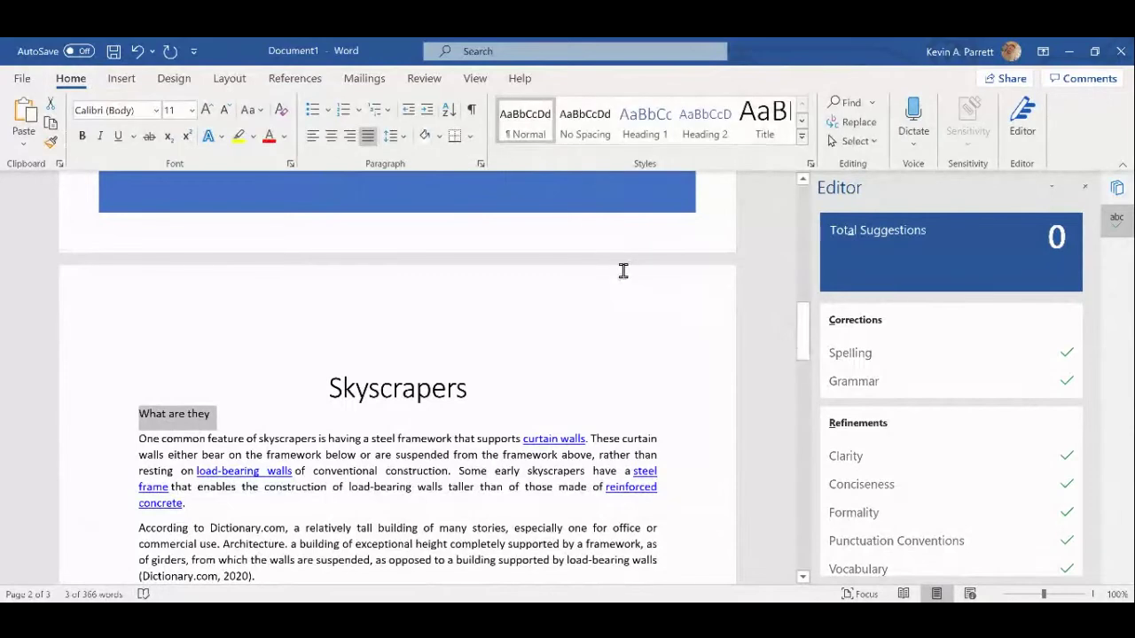
{"action": "left_click", "coordinate": [647, 124]}
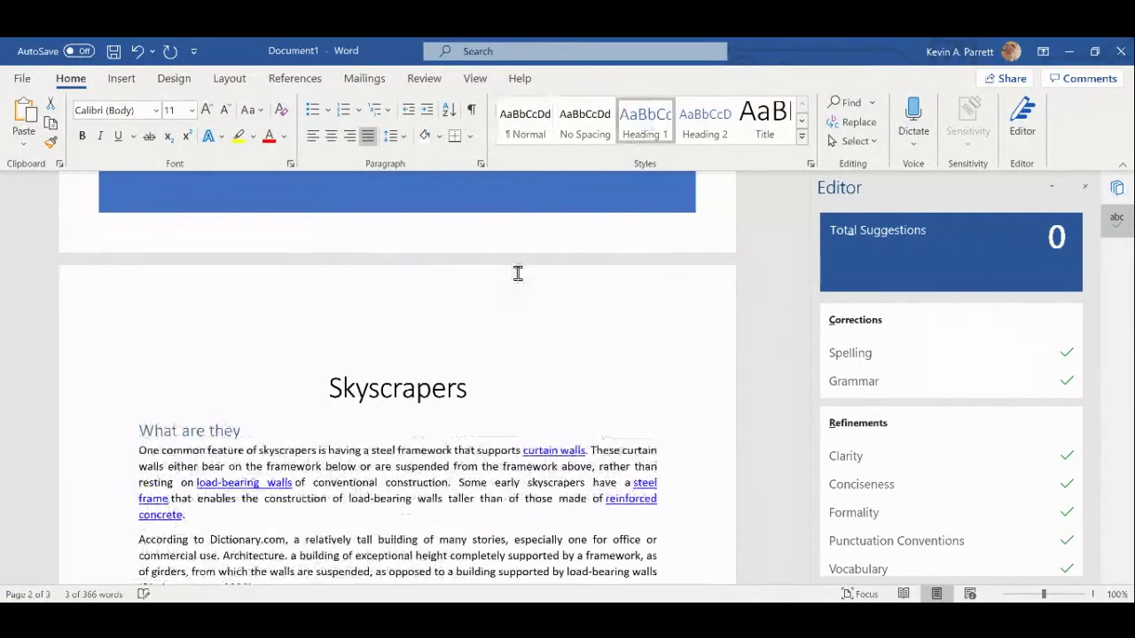
Add the line "Definition" above the paragraph beginning "According to Dictionary.com" and apply the Heading 1 style to it.
{"action": "scroll", "coordinate": [203, 433], "scroll_direction": "down", "scroll_amount": 3}
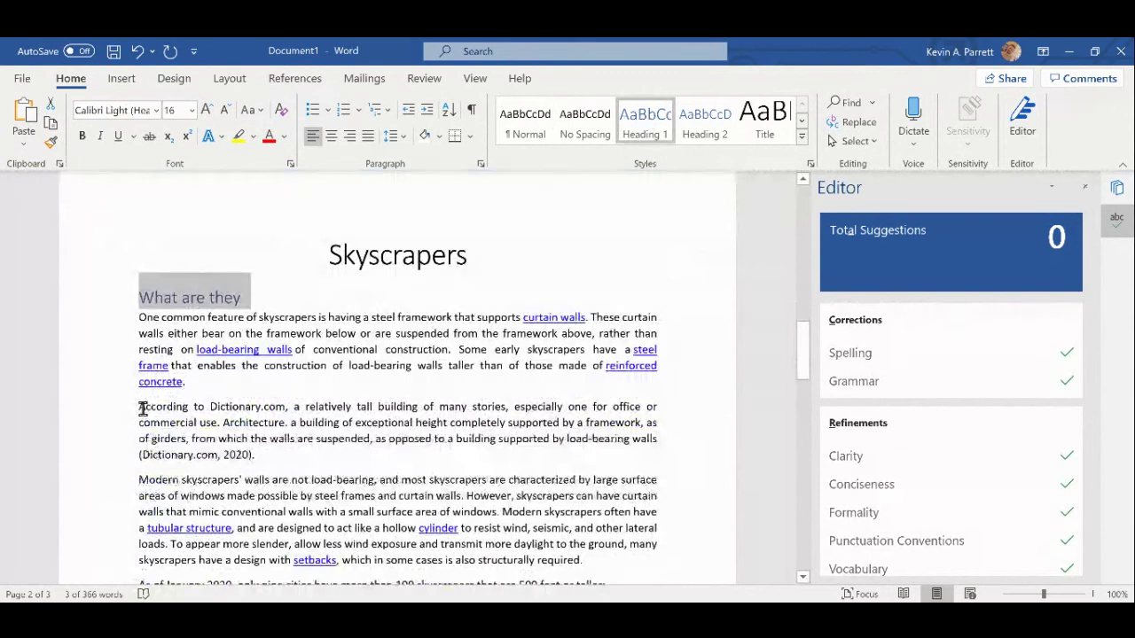
{"action": "left_click", "coordinate": [139, 407]}
{"action": "key", "text": "Return"}
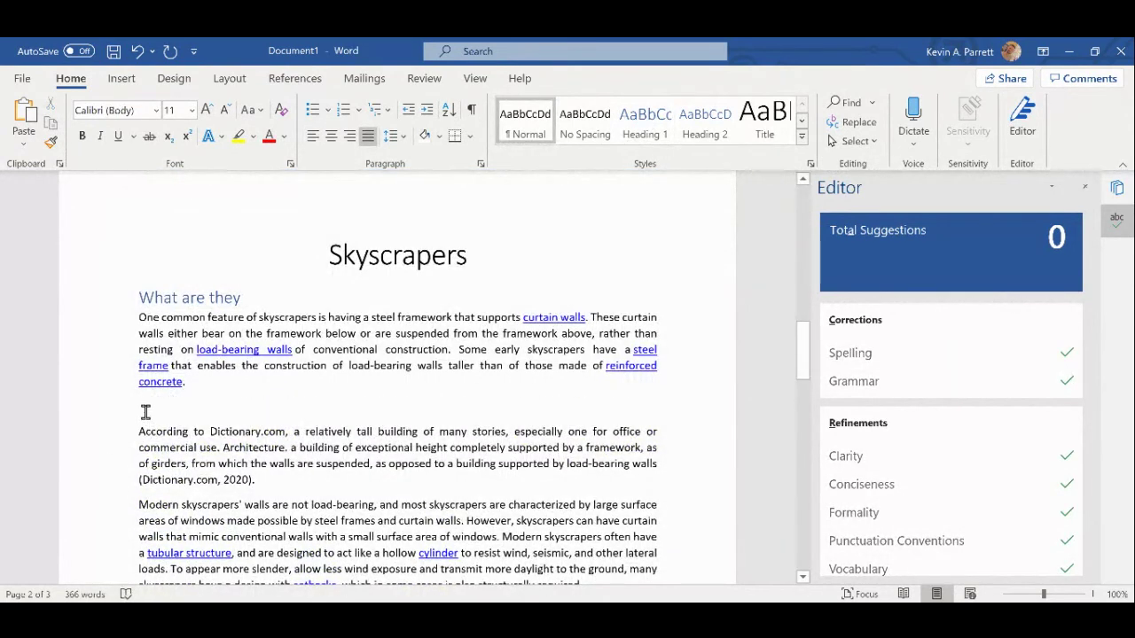
{"action": "type", "text": "DSefinition:"}
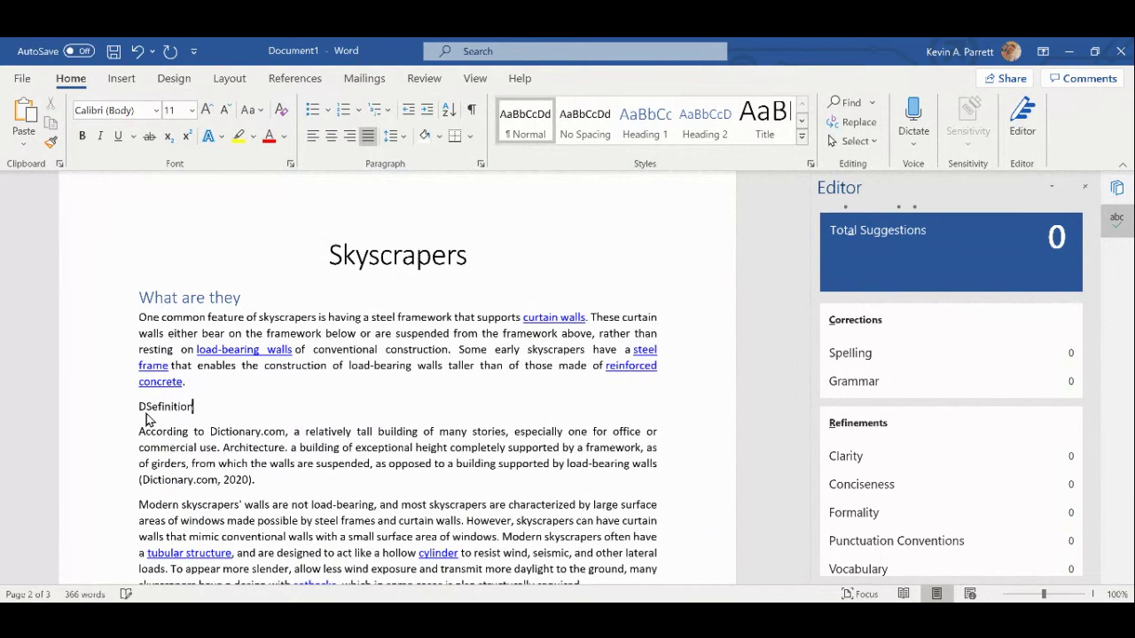
{"action": "key", "text": "BackSpace"}
{"action": "key", "text": "BackSpace"}
{"action": "key", "text": "BackSpace"}
{"action": "type", "text": "nition"}
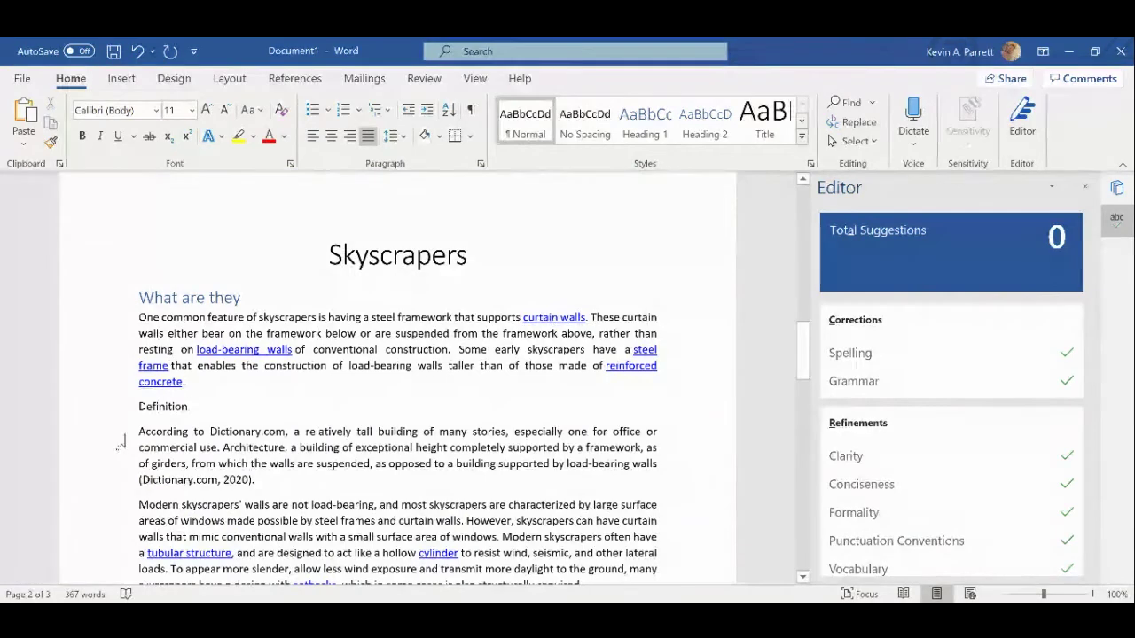
{"action": "double_click", "coordinate": [147, 406]}
{"action": "left_click", "coordinate": [649, 131]}
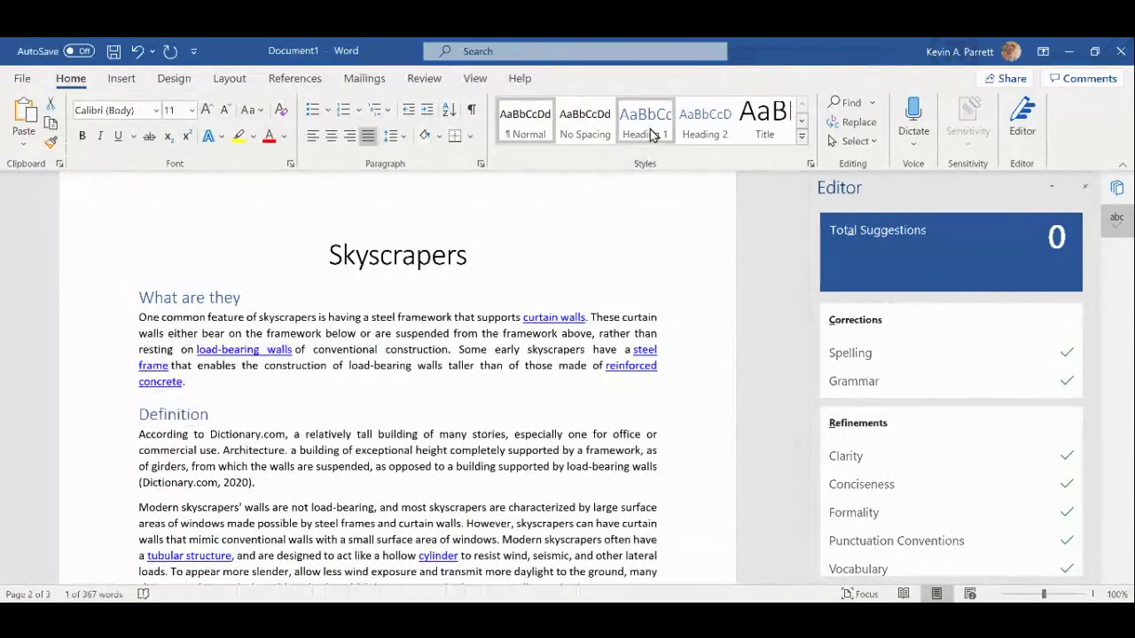
Add the correctly spelled line "Modernization" above the paragraph on modern skyscrapers' walls and apply the Heading 1 style to it.
{"action": "left_click", "coordinate": [252, 437]}
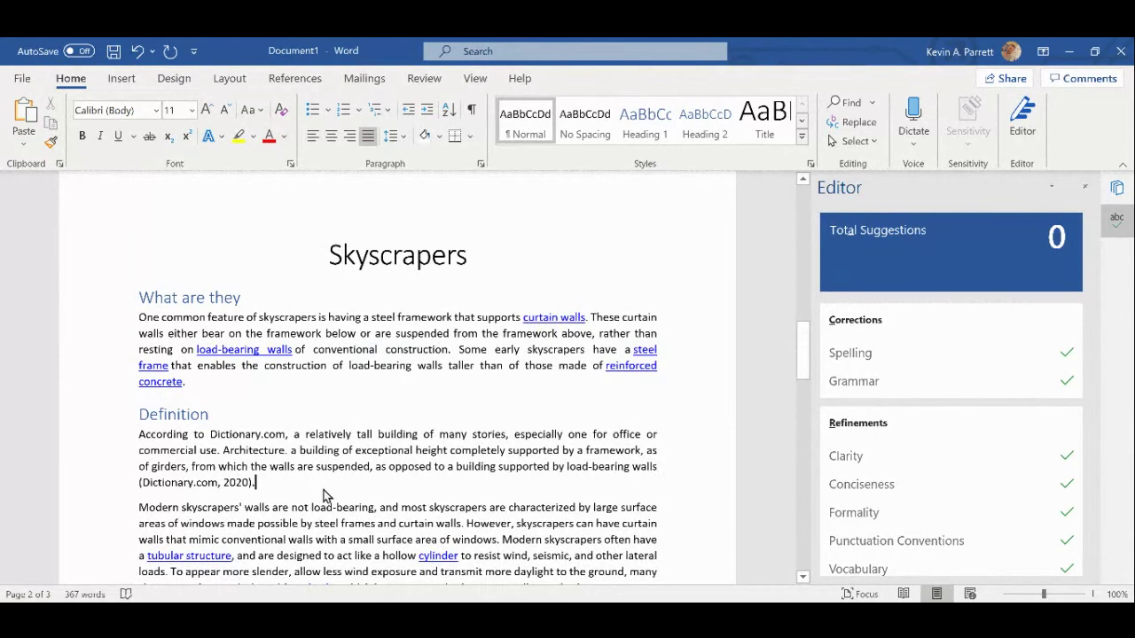
{"action": "key", "text": "Return"}
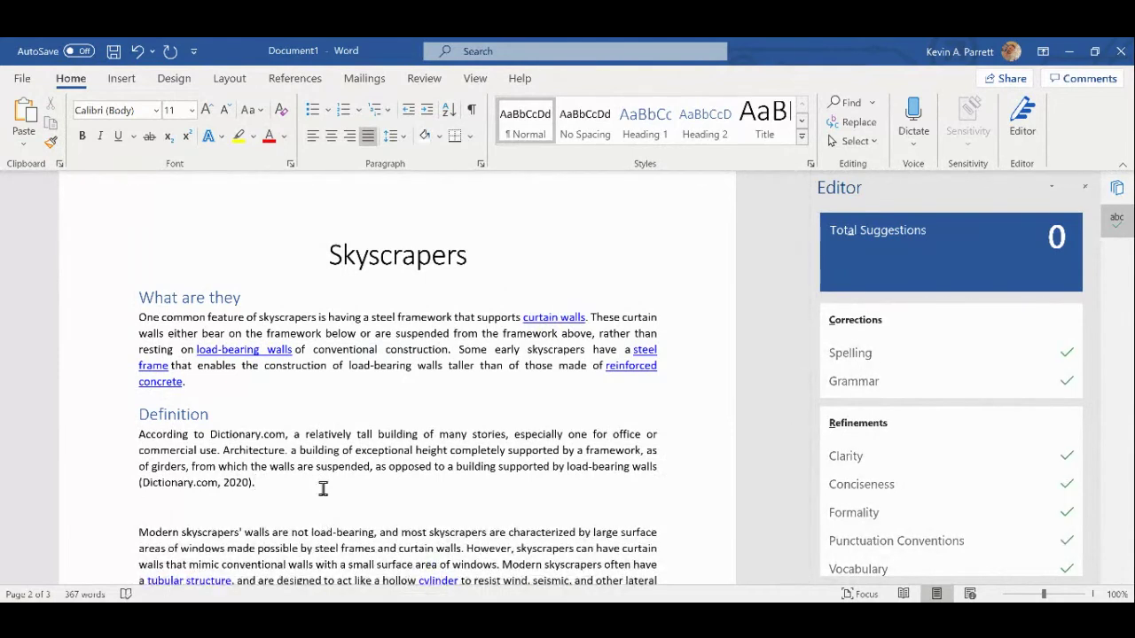
{"action": "type", "text": "Modern "}
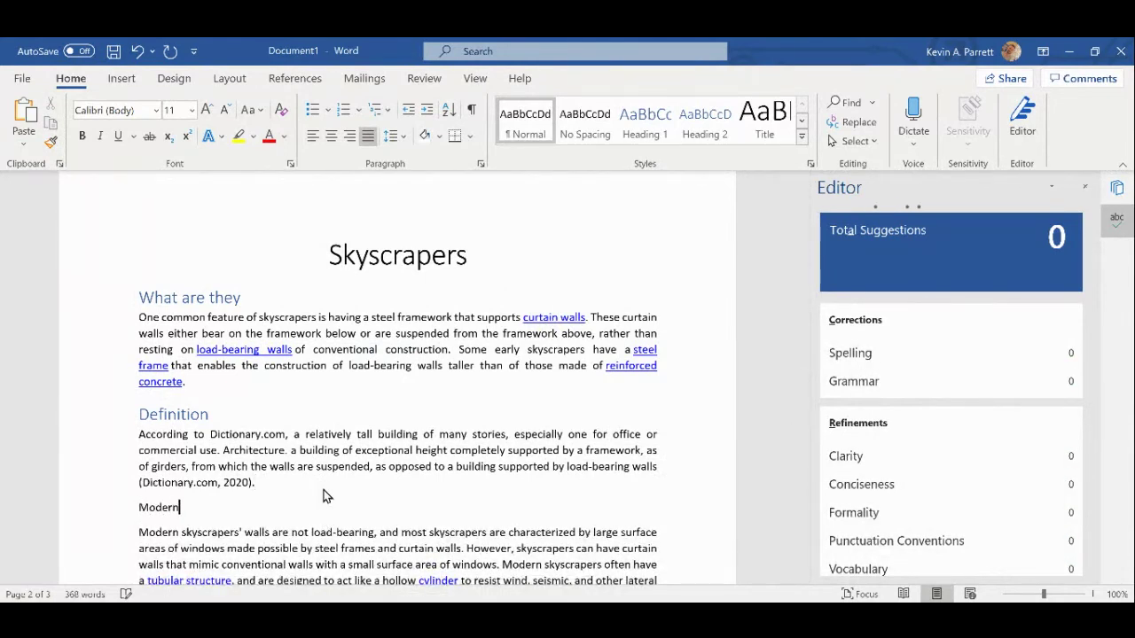
{"action": "type", "text": "nzation"}
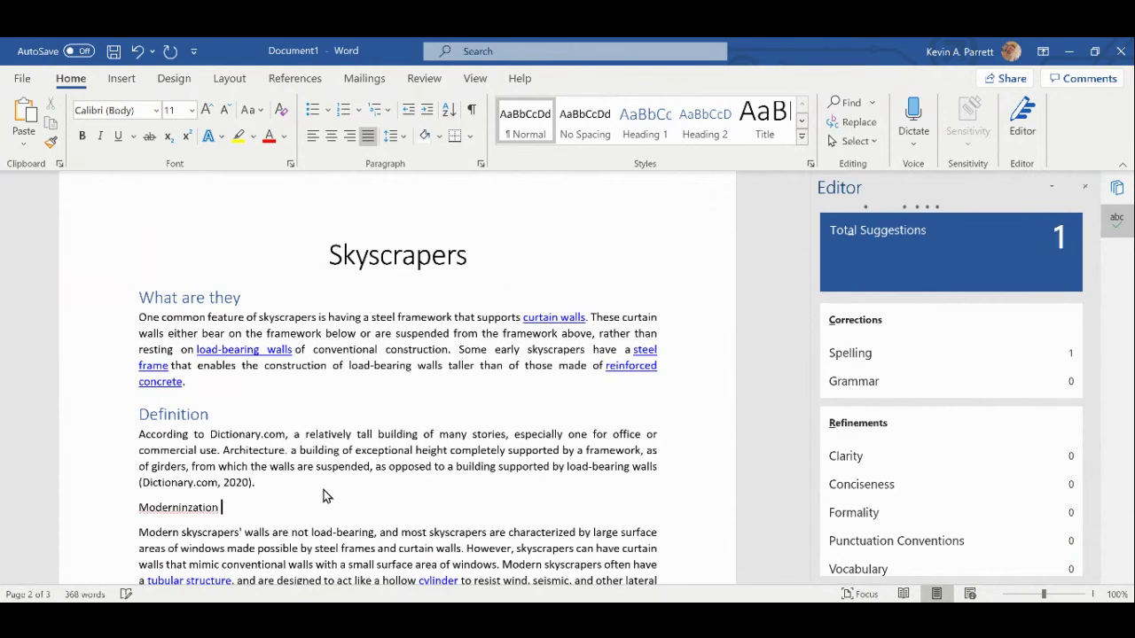
{"action": "right_click", "coordinate": [184, 508]}
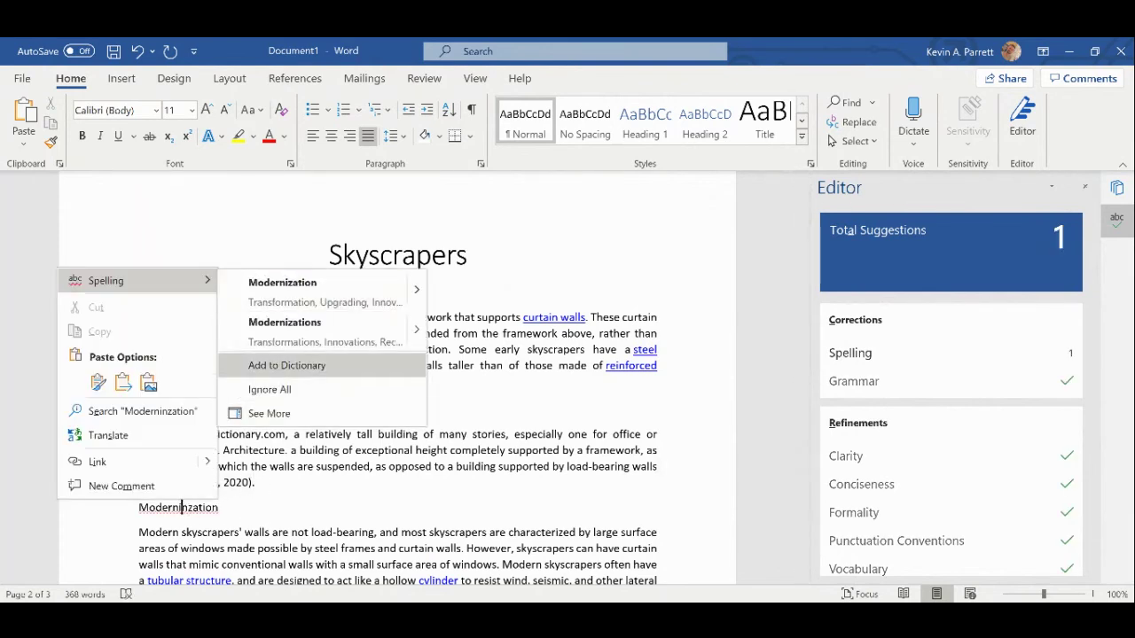
{"action": "left_click", "coordinate": [284, 278]}
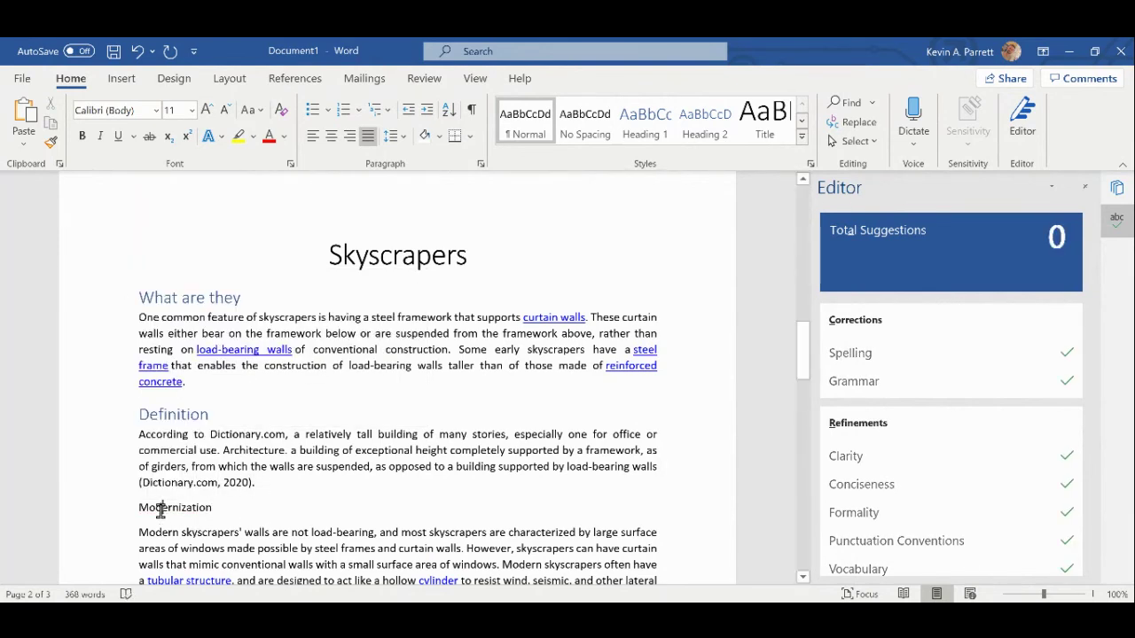
{"action": "double_click", "coordinate": [161, 508]}
{"action": "left_click", "coordinate": [644, 120]}
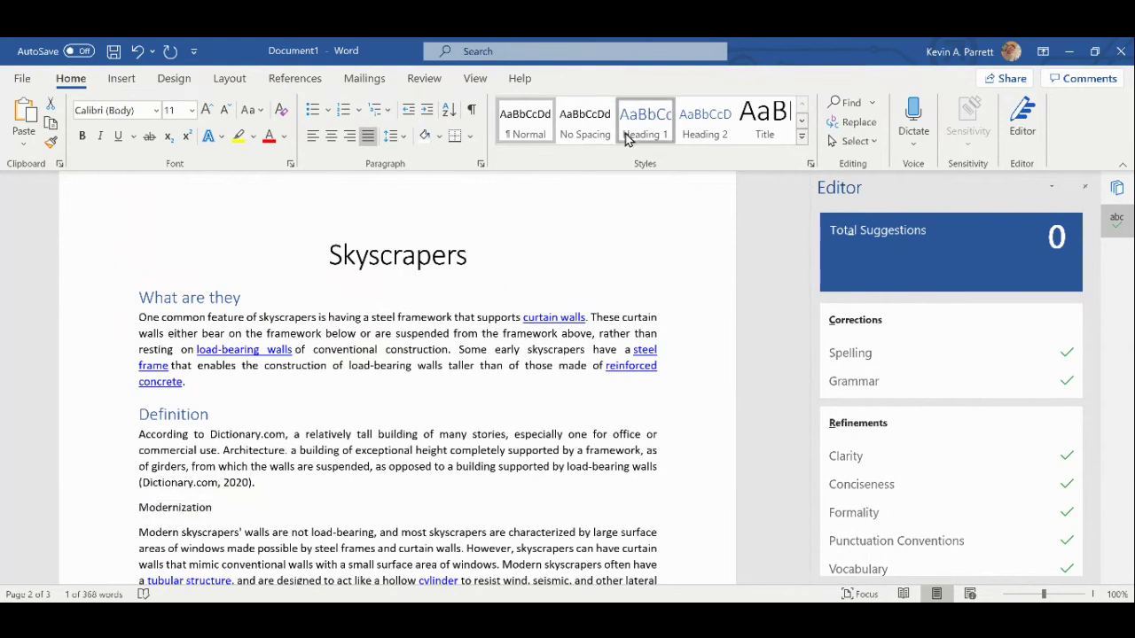
Add the line "Tallest" above the Burj Khalifa paragraph on the last page and apply the Heading 1 style to it.
{"action": "key", "text": "Down"}
{"action": "key", "text": "Down"}
{"action": "key", "text": "Down"}
{"action": "key", "text": "Down"}
{"action": "key", "text": "Down"}
{"action": "key", "text": "Down"}
{"action": "key", "text": "Down"}
{"action": "key", "text": "Down"}
{"action": "key", "text": "Down"}
{"action": "key", "text": "Down"}
{"action": "key", "text": "Down"}
{"action": "key", "text": "Down"}
{"action": "key", "text": "Down"}
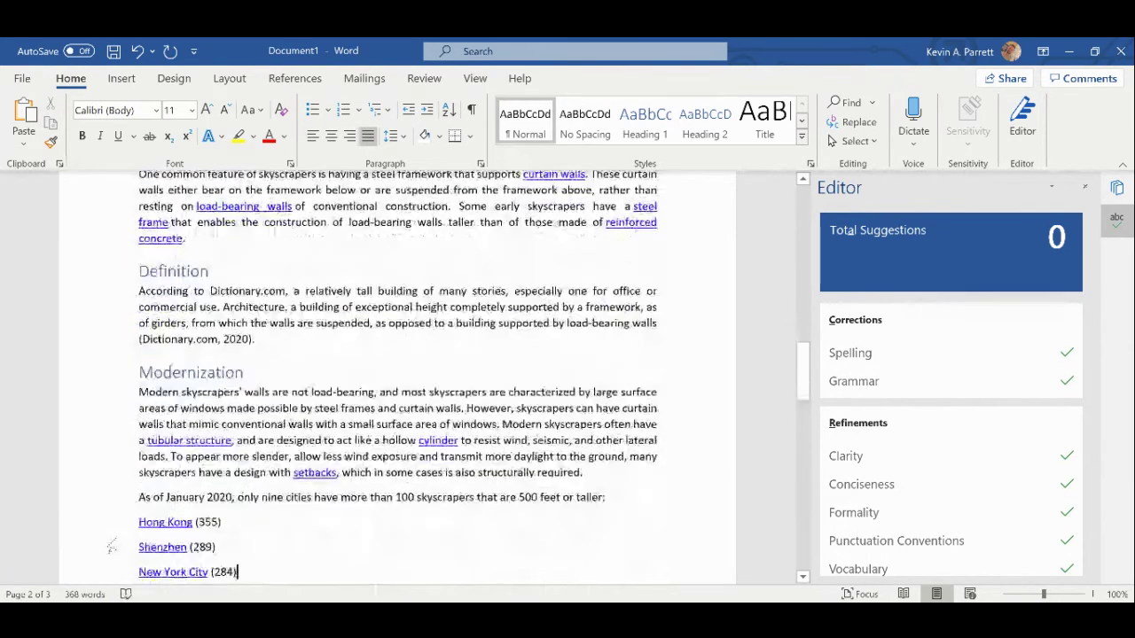
{"action": "key", "text": "Down"}
{"action": "key", "text": "Down"}
{"action": "key", "text": "Down"}
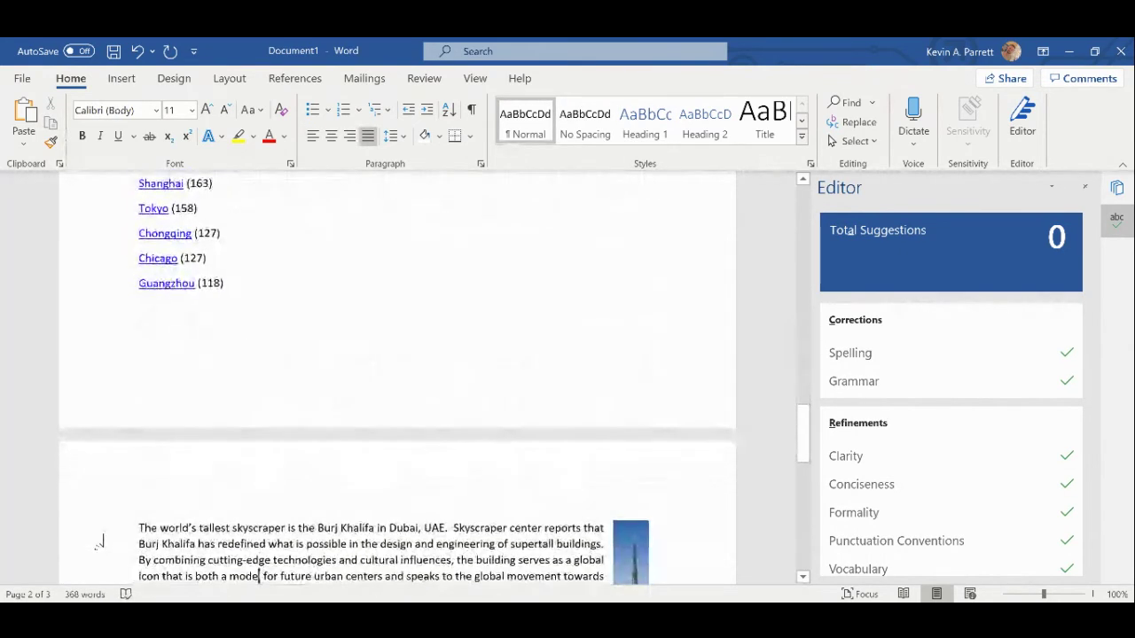
{"action": "scroll", "coordinate": [89, 525], "scroll_direction": "down", "scroll_amount": 3}
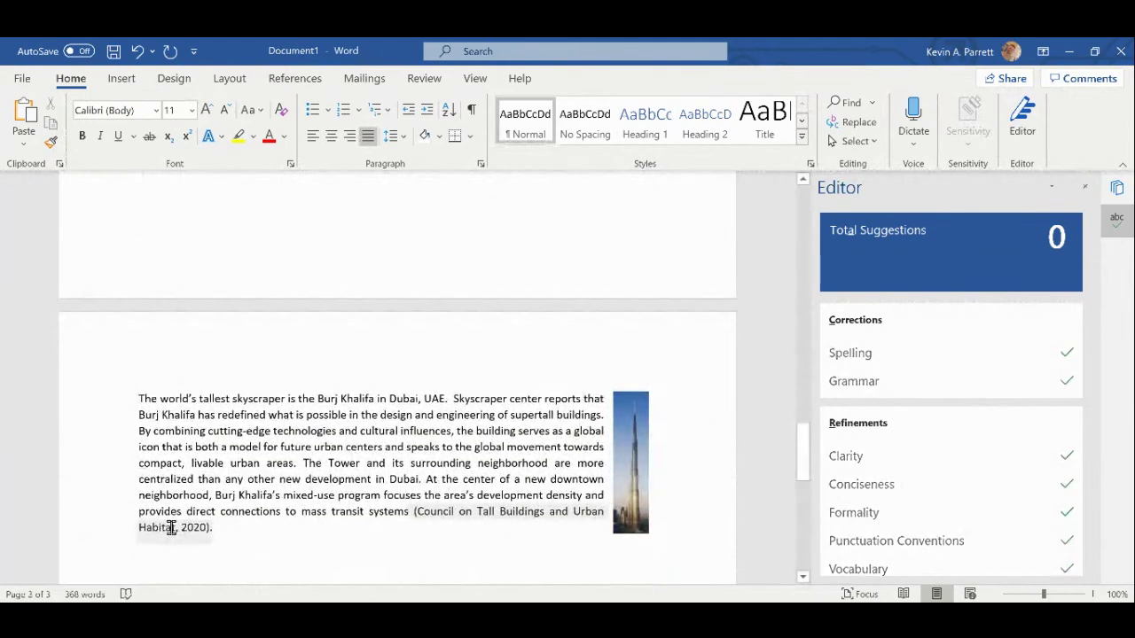
{"action": "key", "text": "Up"}
{"action": "key", "text": "Return"}
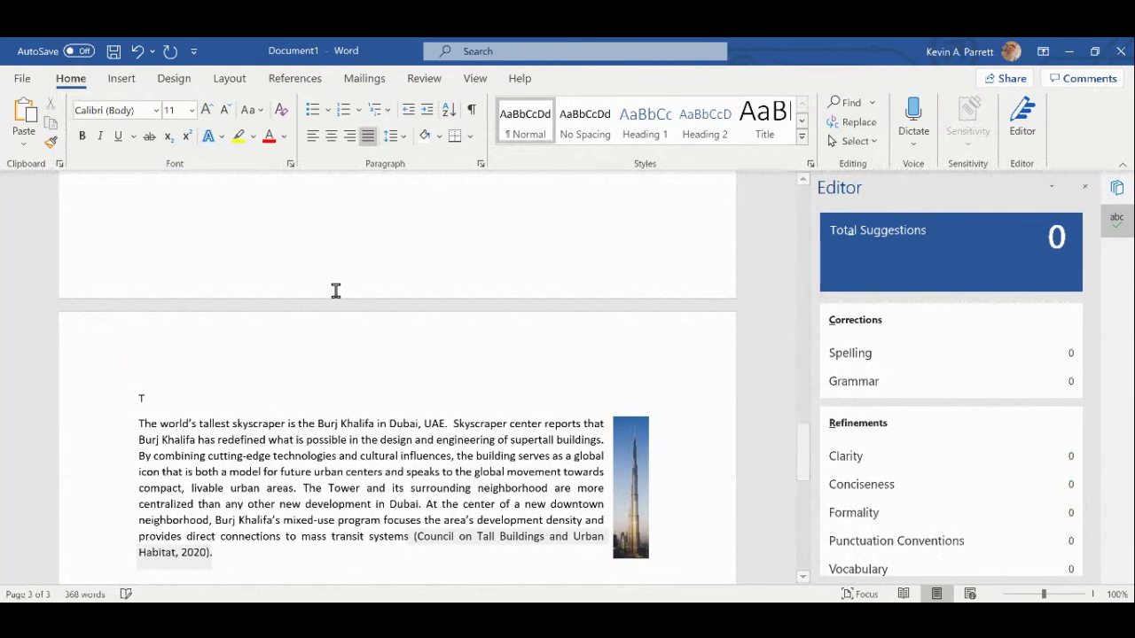
{"action": "type", "text": "Tallest"}
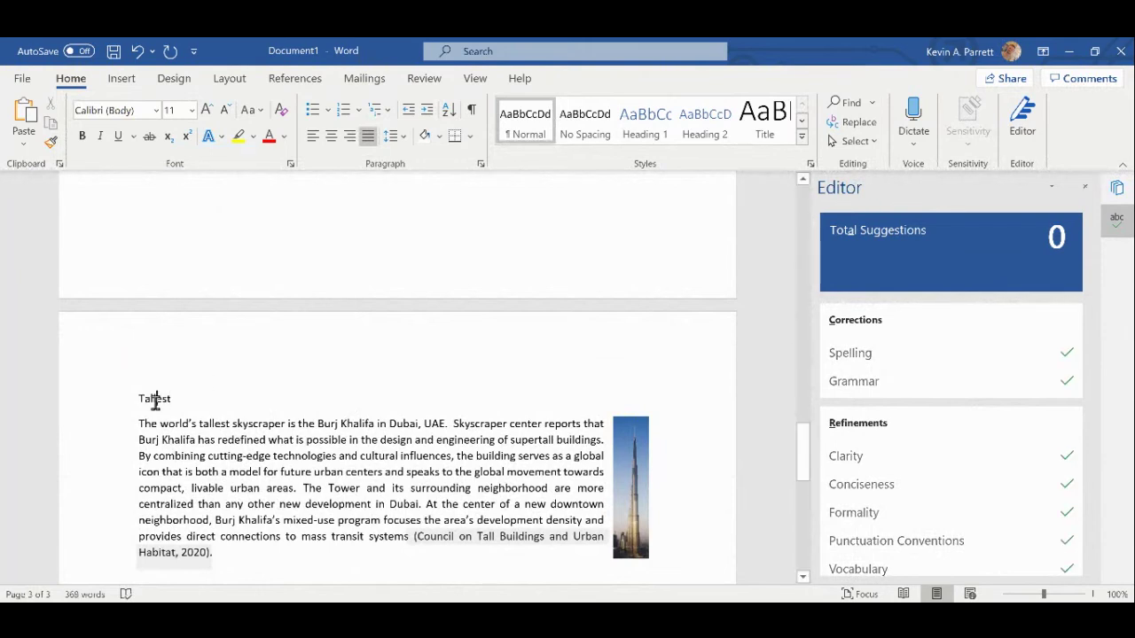
{"action": "double_click", "coordinate": [155, 400]}
{"action": "left_click", "coordinate": [638, 129]}
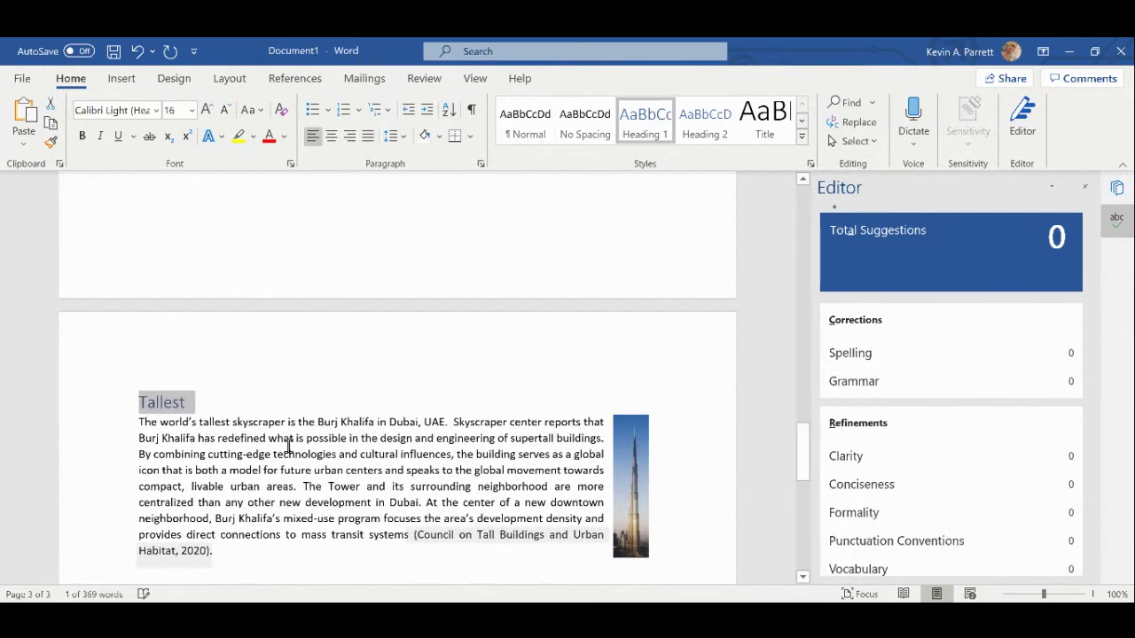
Insert an Automatic Table 2 table of contents on a new line above the Skyscrapers title on the second page.
{"action": "left_click", "coordinate": [288, 450]}
{"action": "key", "text": "ctrl+Home"}
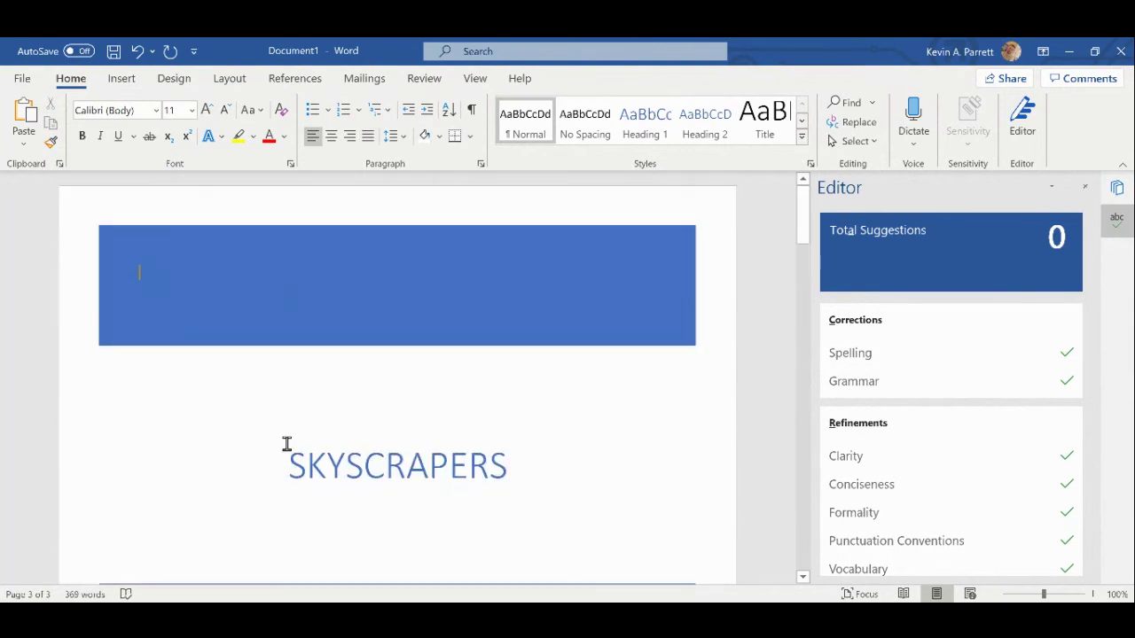
{"action": "key", "text": "Page_Down"}
{"action": "key", "text": "Page_Down"}
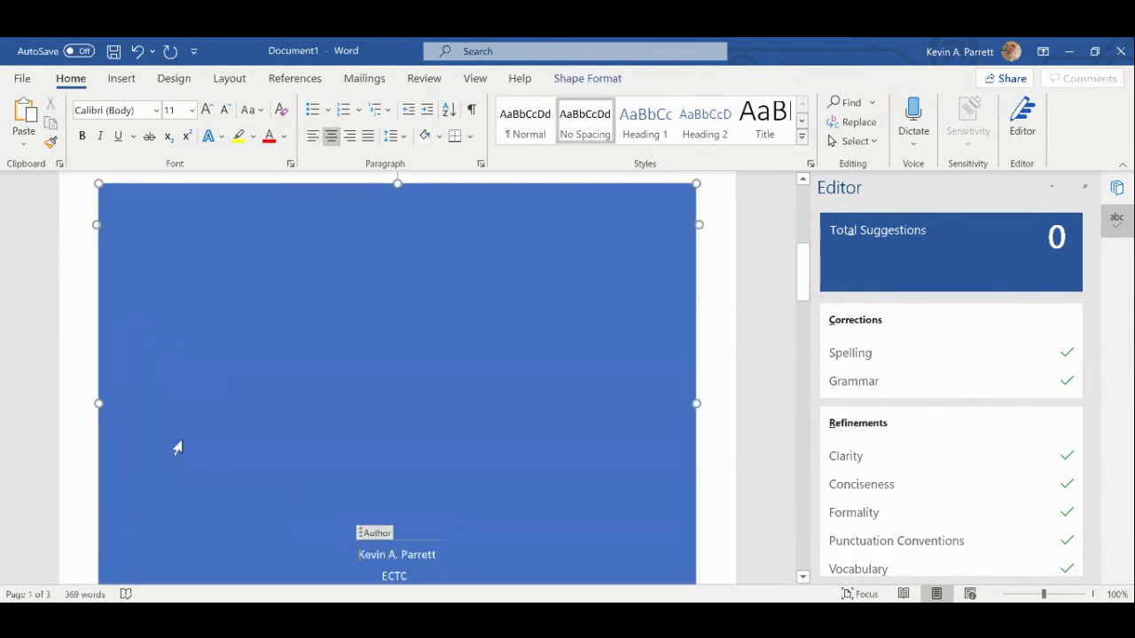
{"action": "left_click", "coordinate": [290, 404]}
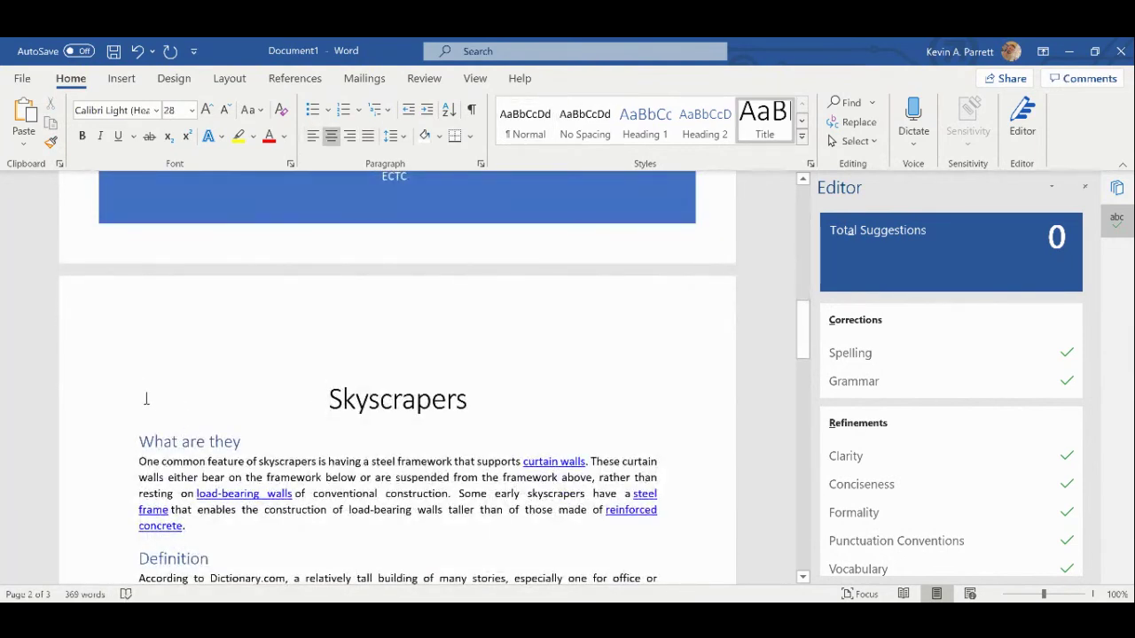
{"action": "key", "text": "Return"}
{"action": "key", "text": "Up"}
{"action": "key", "text": "ctrl+alt+1"}
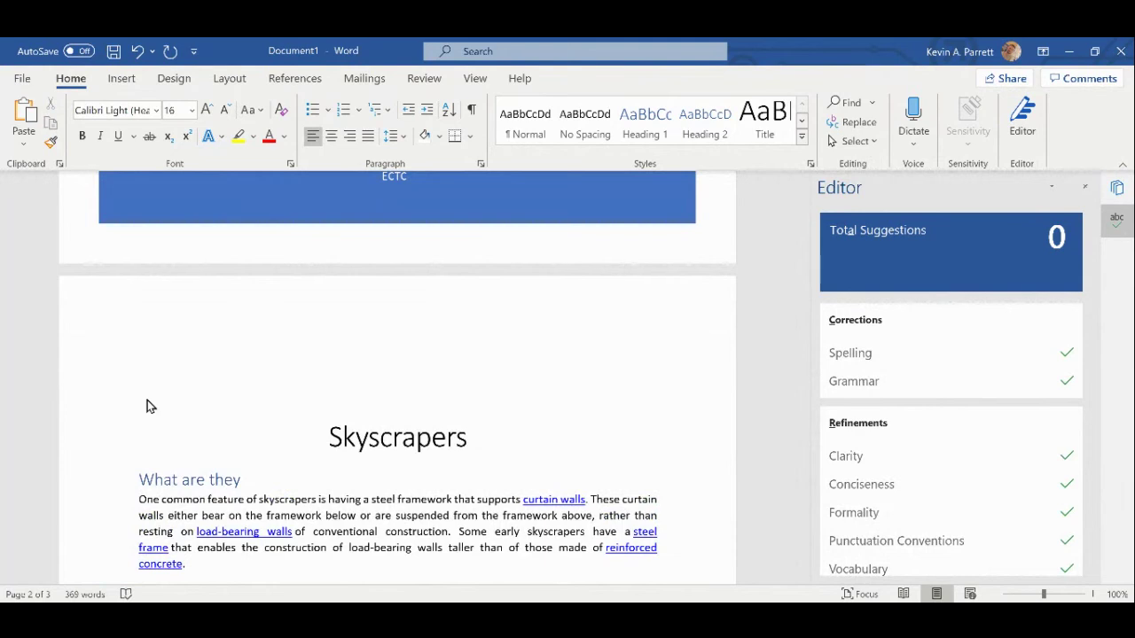
{"action": "left_click", "coordinate": [273, 80]}
{"action": "left_click", "coordinate": [37, 137]}
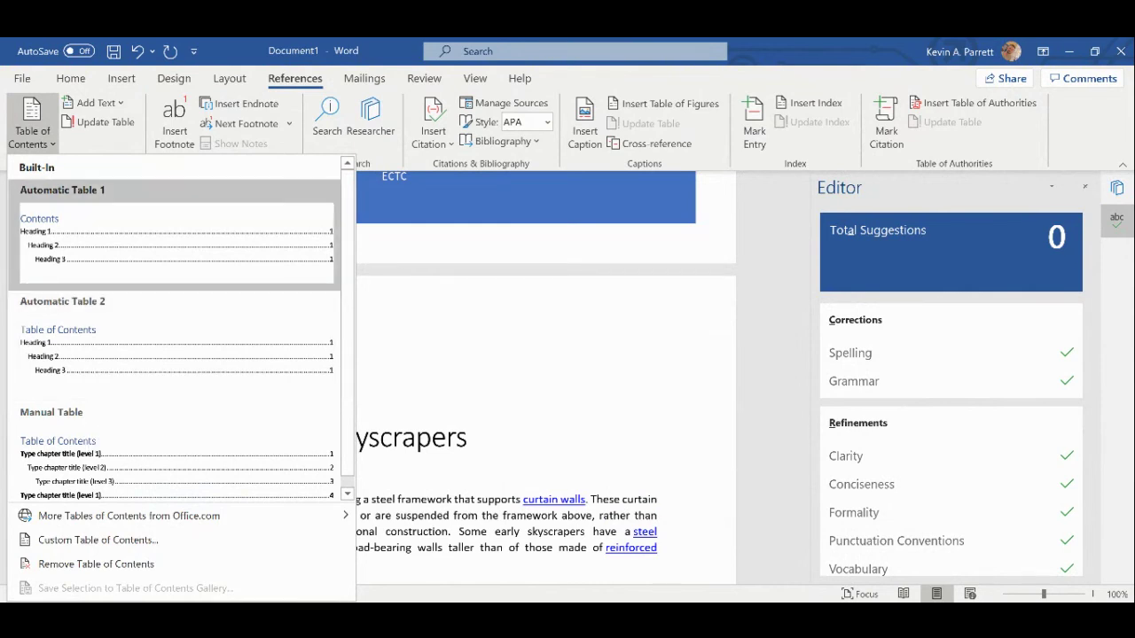
{"action": "left_click", "coordinate": [177, 345]}
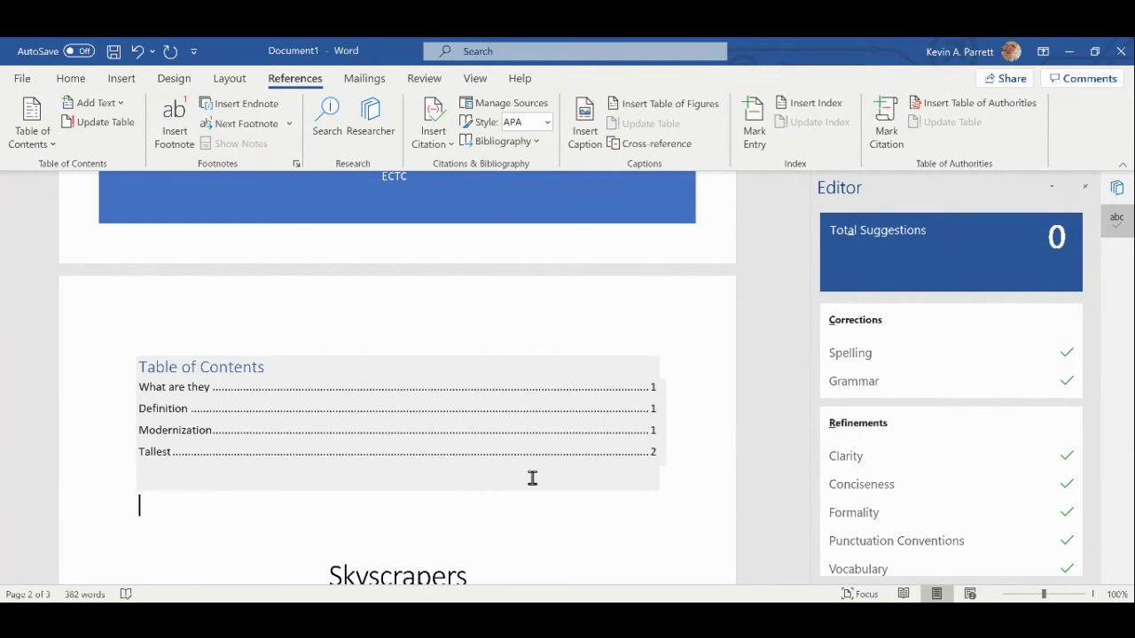
Insert a Next Page section break after the table of contents and delete the empty lines above the Skyscrapers title.
{"action": "scroll", "coordinate": [187, 521], "scroll_direction": "down", "scroll_amount": 3}
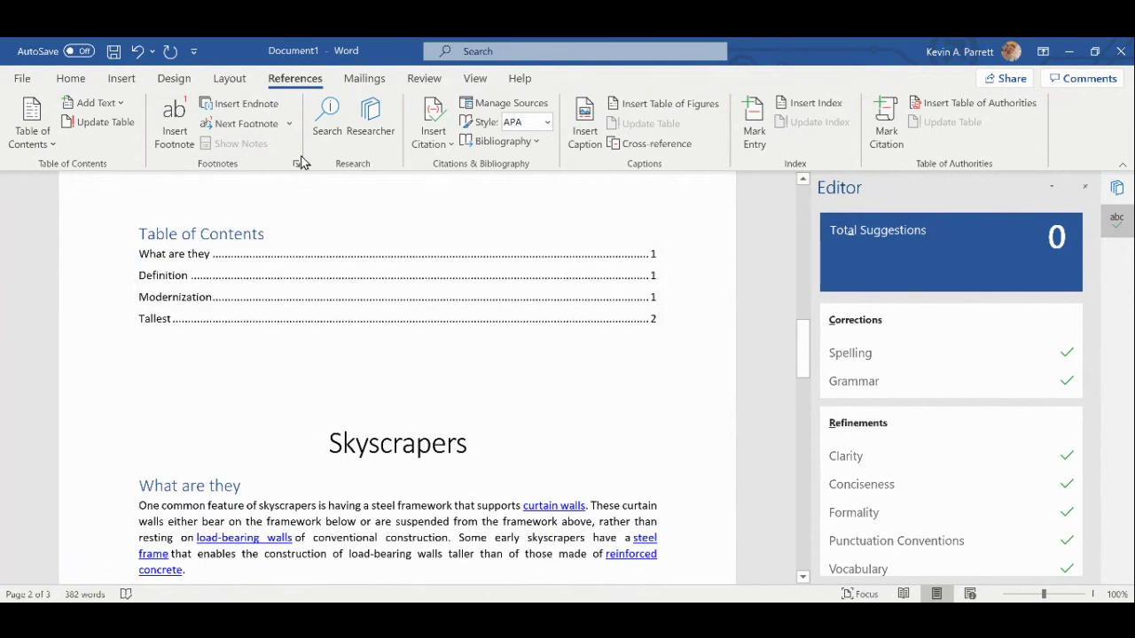
{"action": "left_click", "coordinate": [232, 81]}
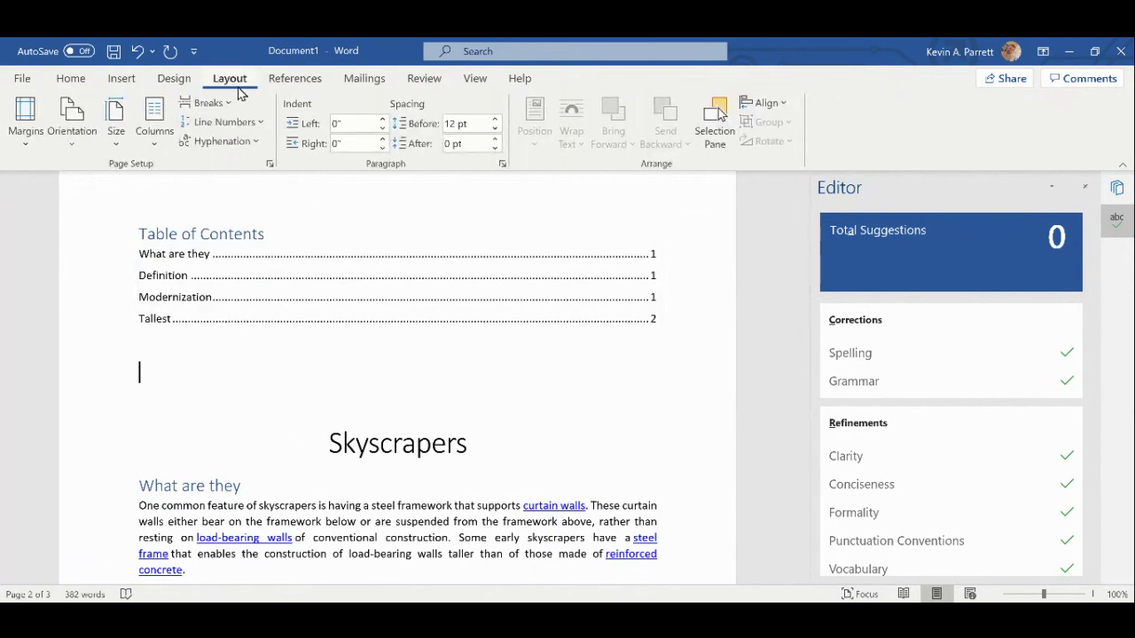
{"action": "left_click", "coordinate": [213, 102]}
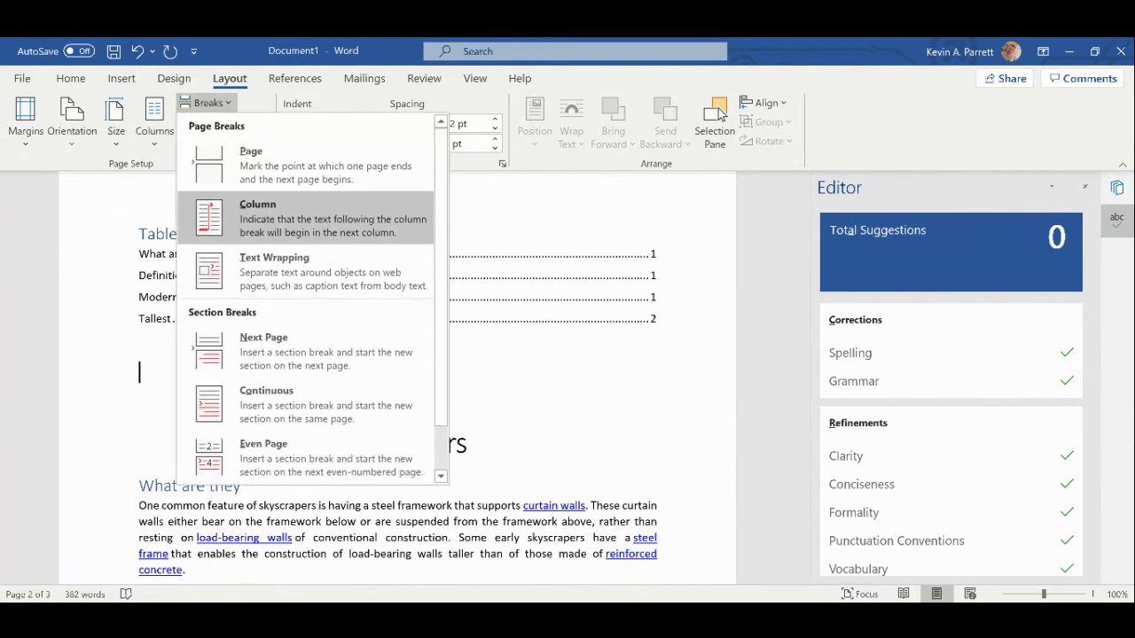
{"action": "key", "text": "Down"}
{"action": "key", "text": "Down"}
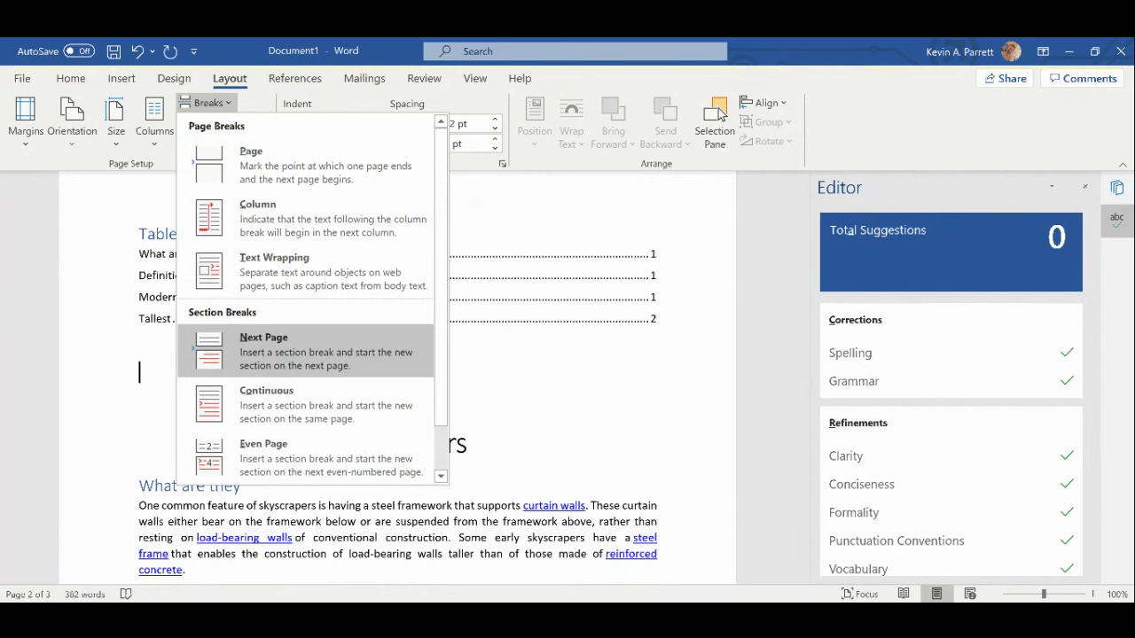
{"action": "left_click", "coordinate": [266, 355]}
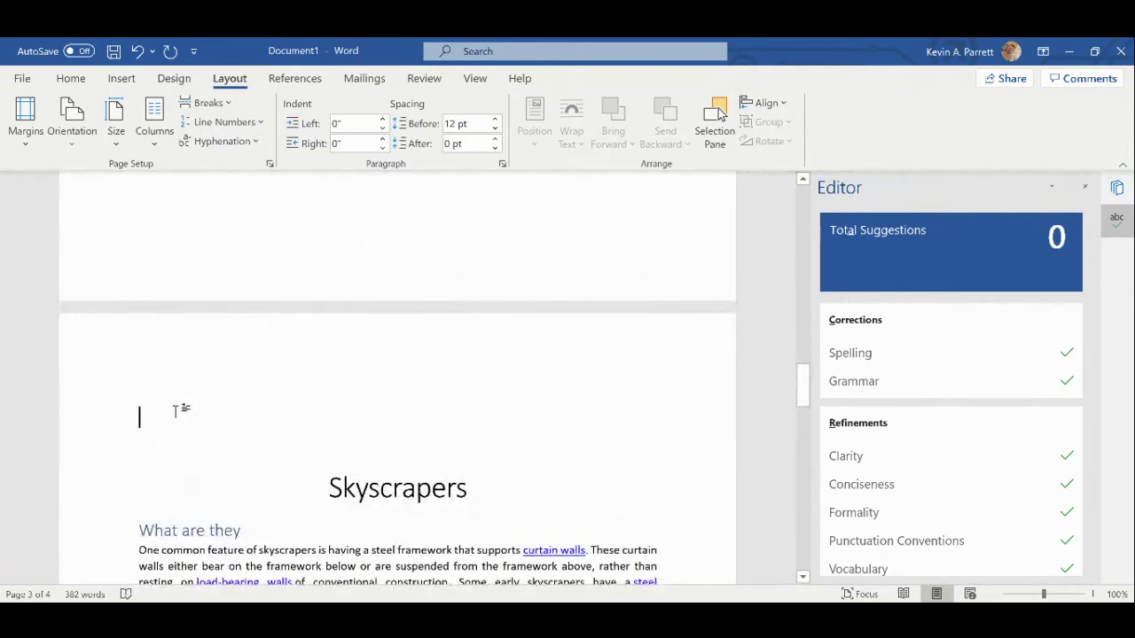
{"action": "key", "text": "Delete"}
{"action": "key", "text": "Delete"}
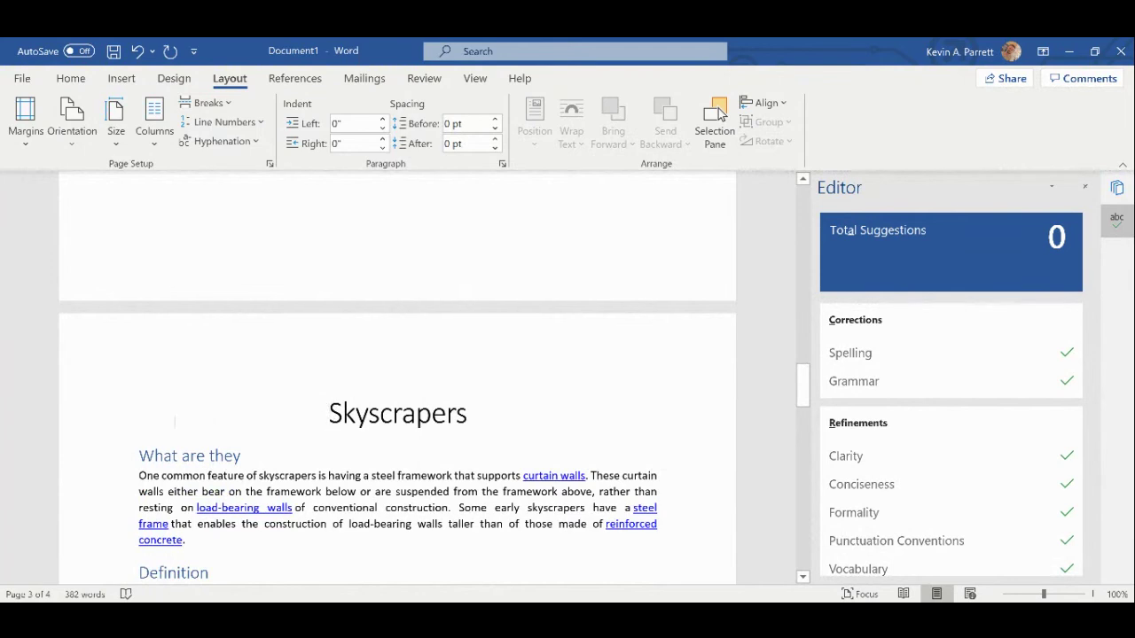
Add a new line after the Burj Khalifa paragraph under Tallest and insert a Next Page section break there.
{"action": "key", "text": "Down"}
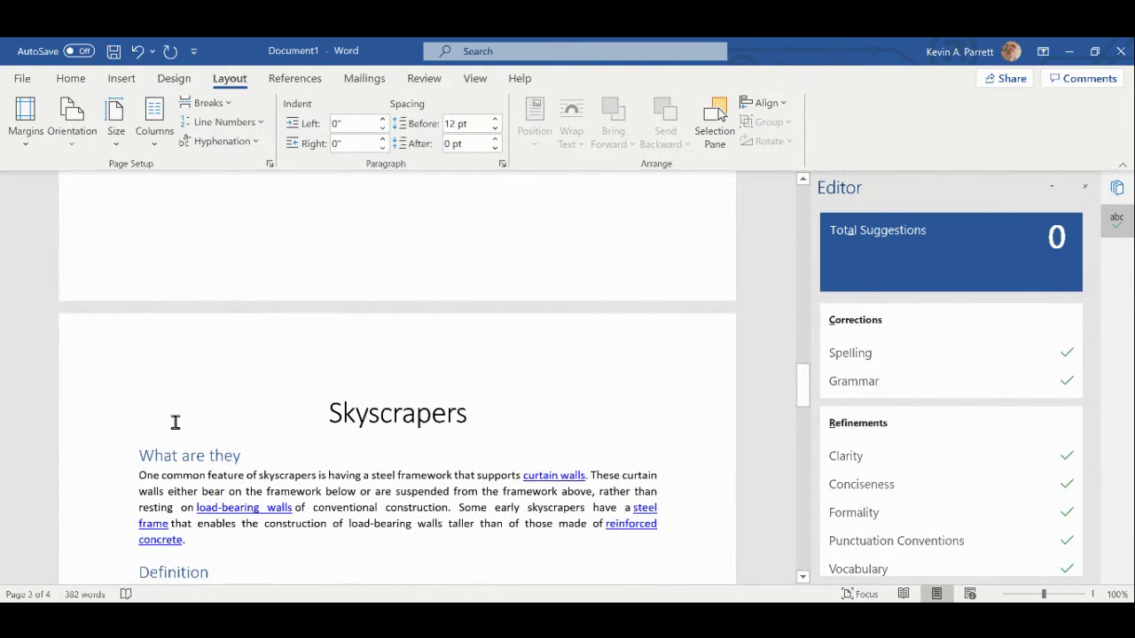
{"action": "key", "text": "Page_Down"}
{"action": "key", "text": "Page_Down"}
{"action": "key", "text": "Page_Down"}
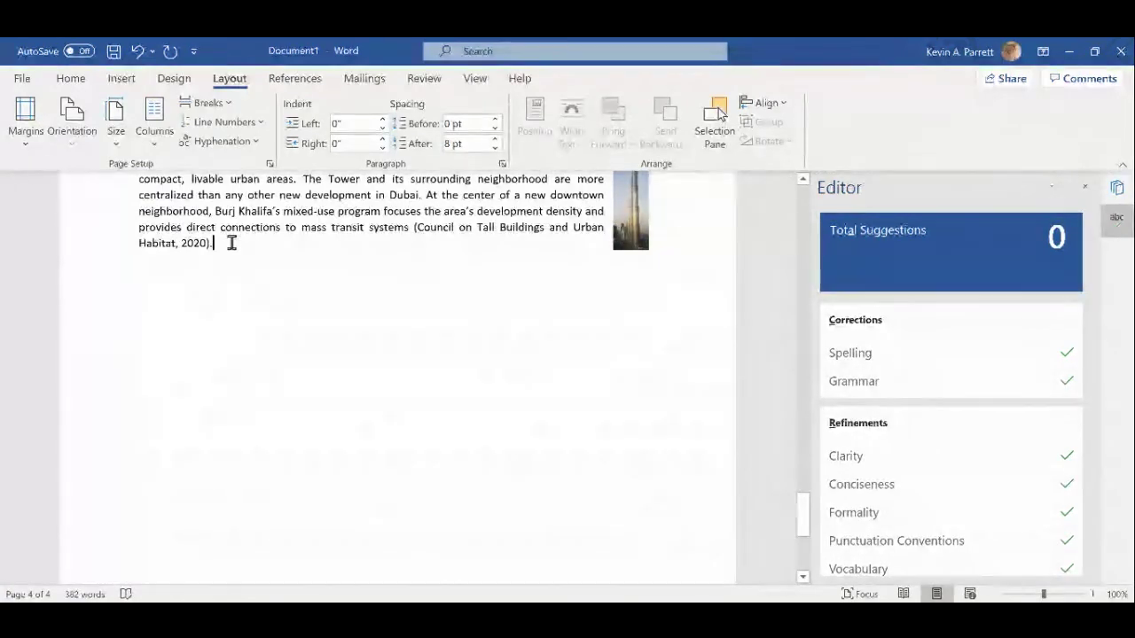
{"action": "scroll", "coordinate": [231, 242], "scroll_direction": "up", "scroll_amount": 4}
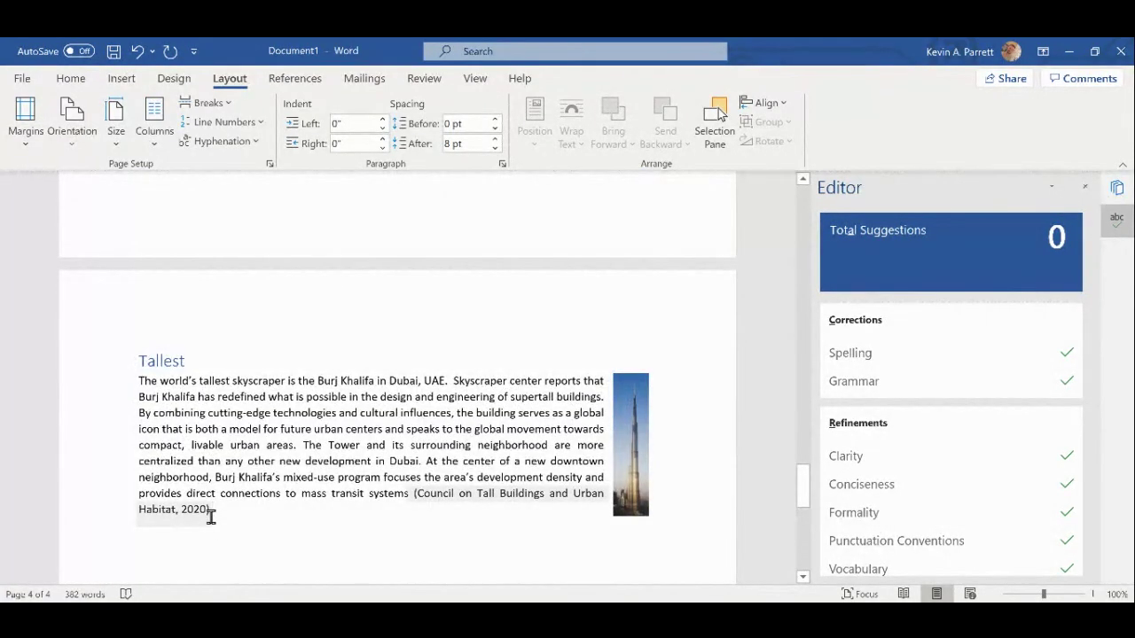
{"action": "left_click", "coordinate": [212, 513]}
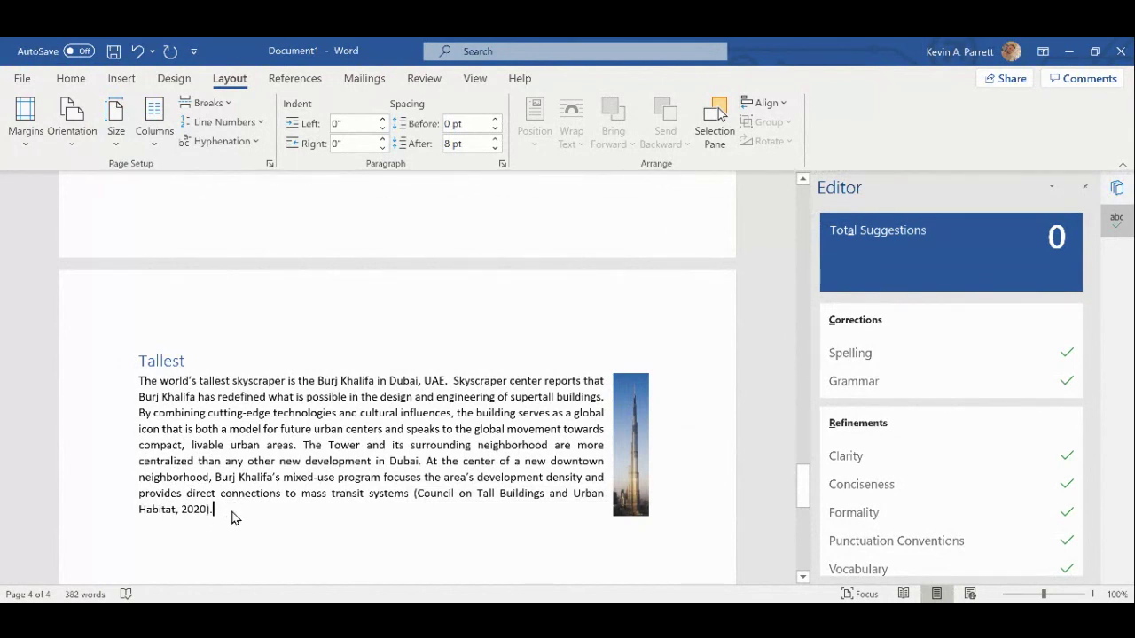
{"action": "key", "text": "Return"}
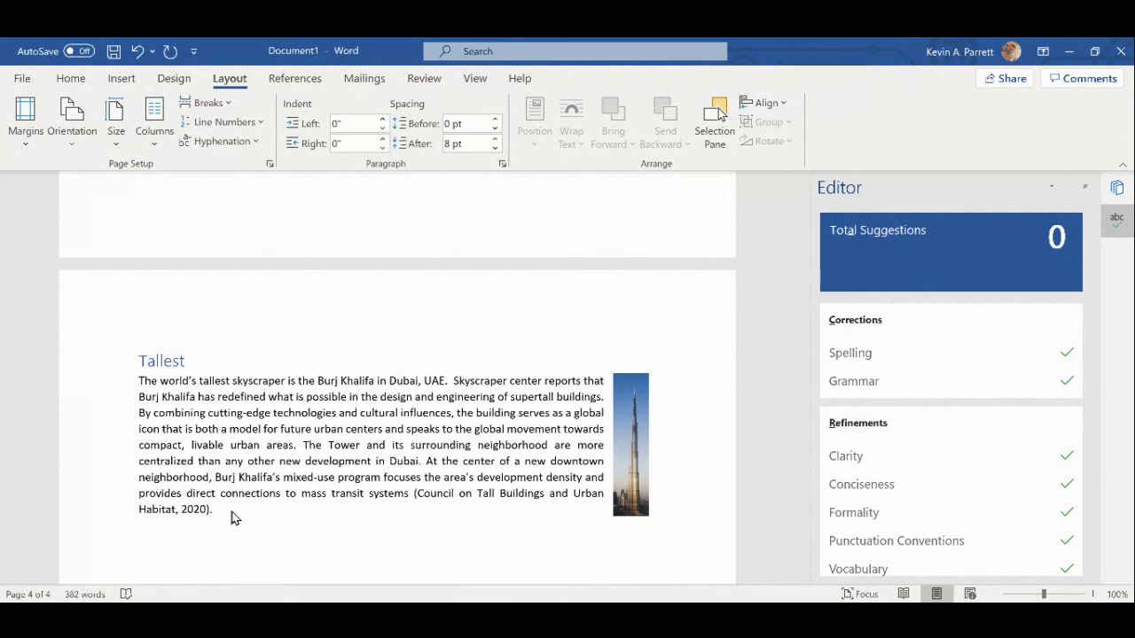
{"action": "left_click", "coordinate": [209, 108]}
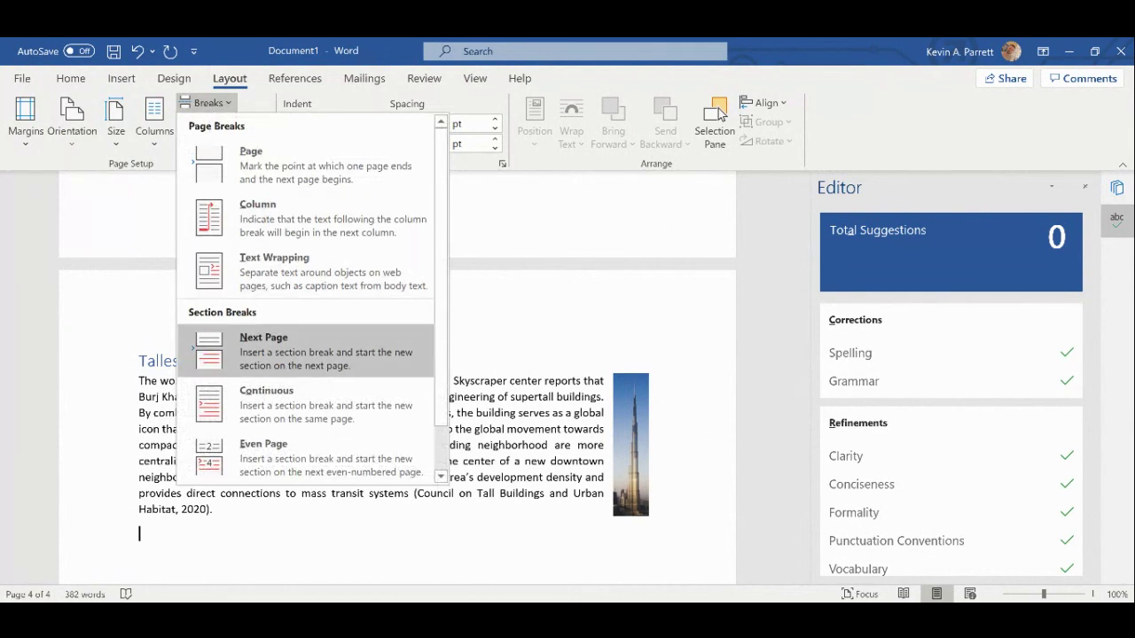
{"action": "left_click", "coordinate": [270, 353]}
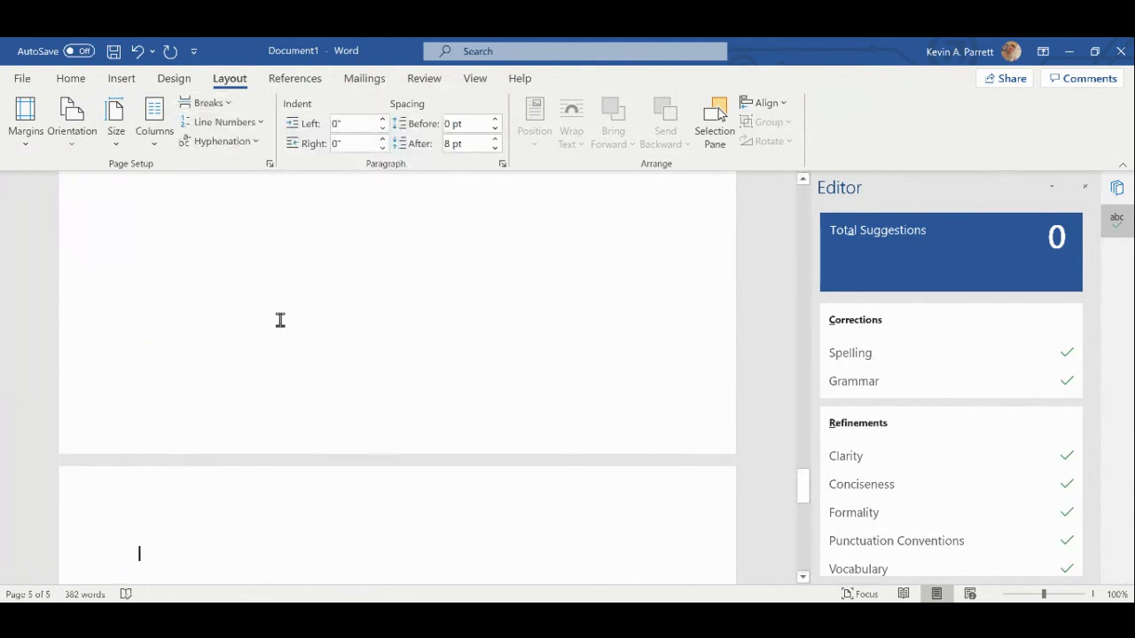
Insert the built-in Works Cited bibliography on the blank last page and close the Editor pane.
{"action": "left_click", "coordinate": [295, 80]}
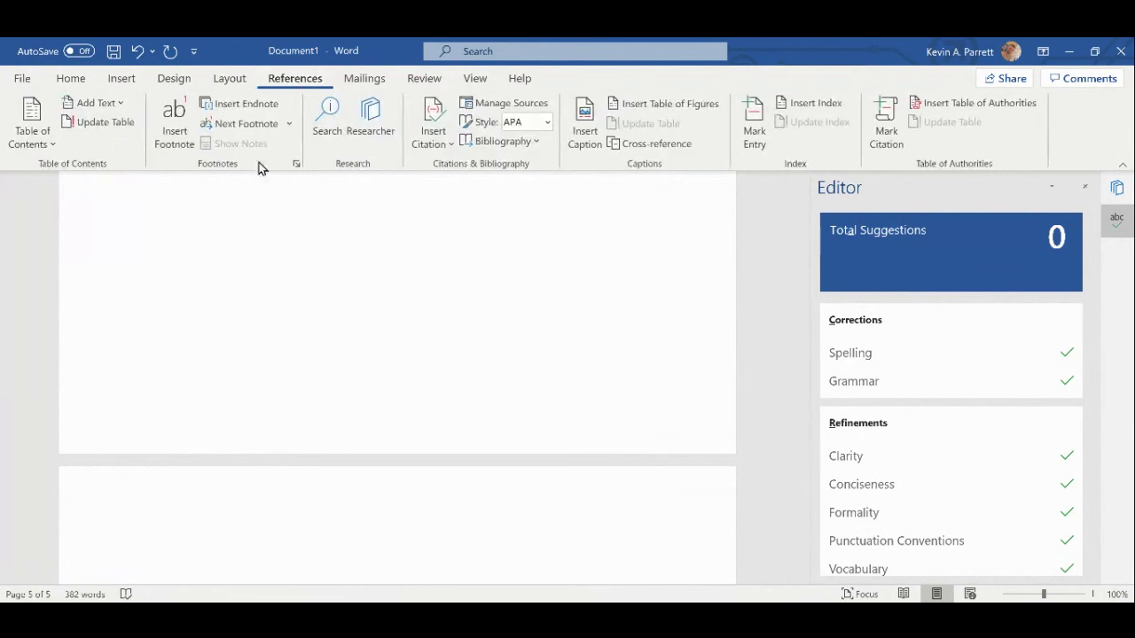
{"action": "left_click", "coordinate": [505, 143]}
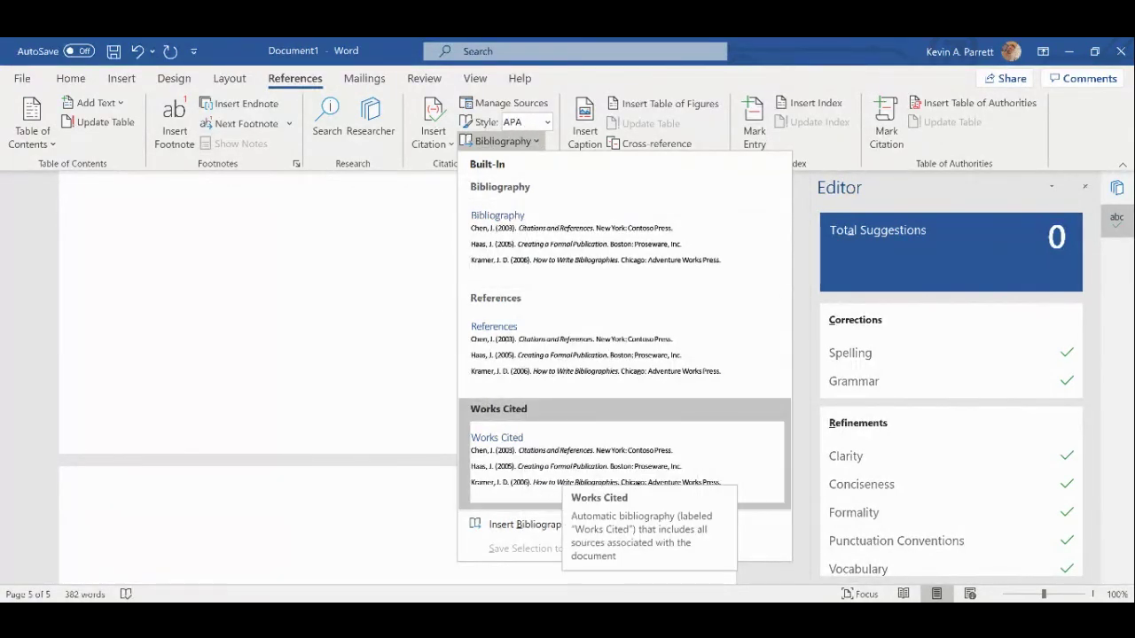
{"action": "left_click", "coordinate": [561, 467]}
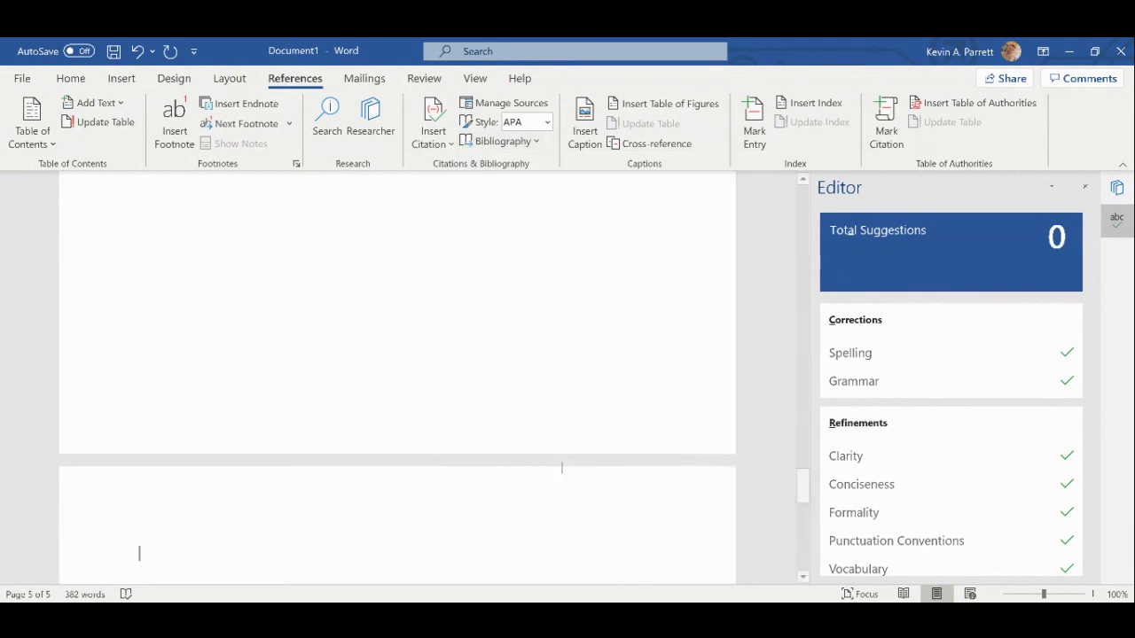
{"action": "scroll", "coordinate": [550, 465], "scroll_direction": "up", "scroll_amount": 4}
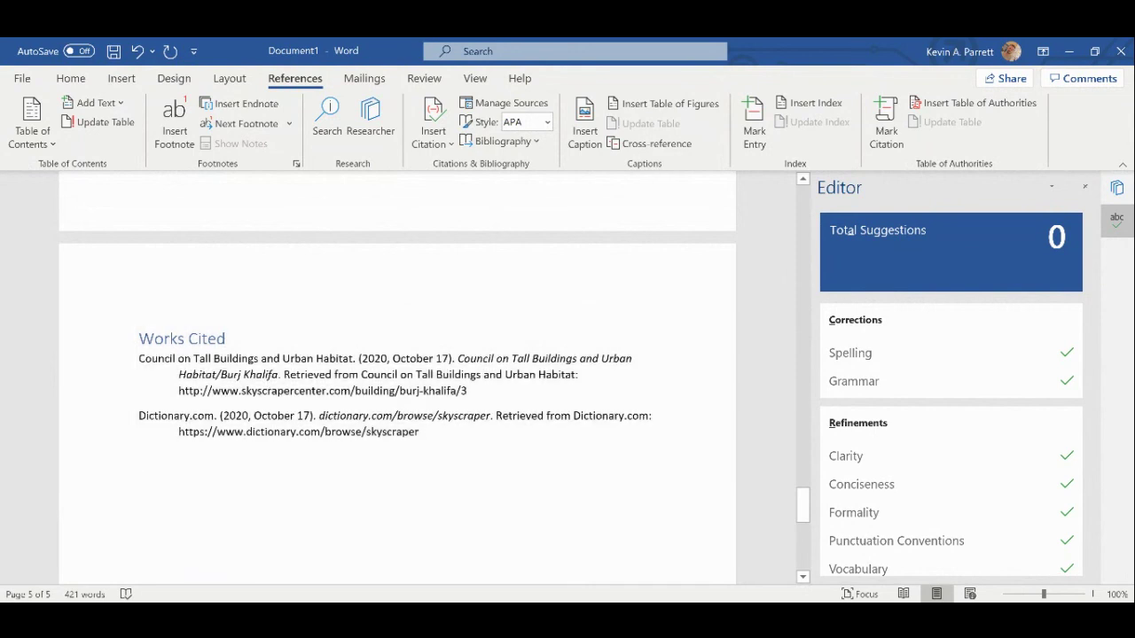
{"action": "scroll", "coordinate": [271, 471], "scroll_direction": "up", "scroll_amount": 20}
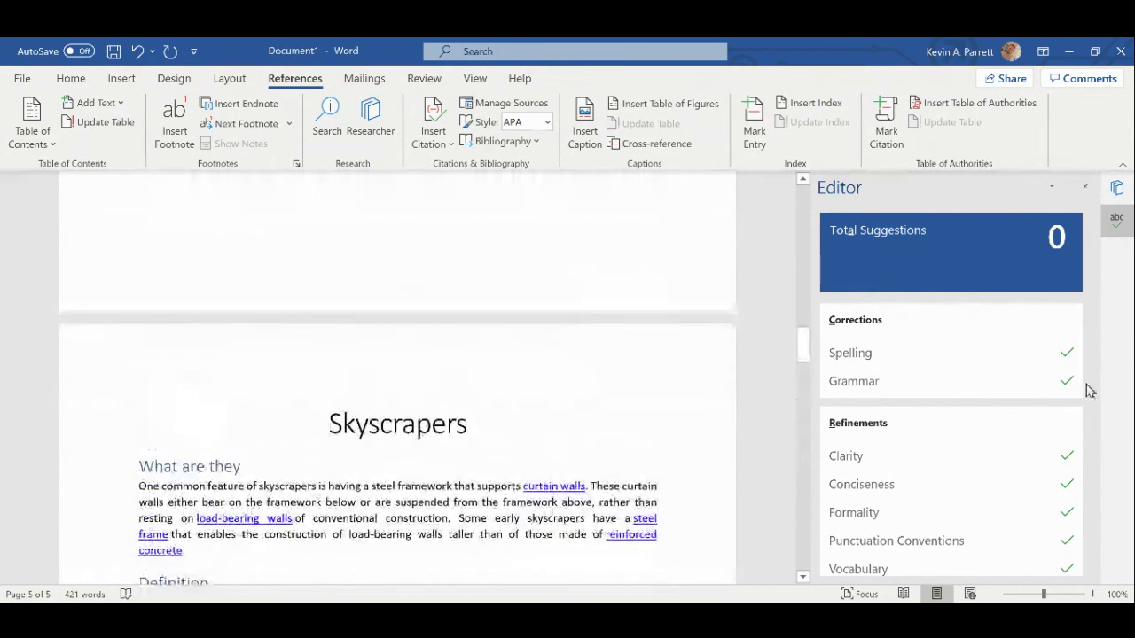
{"action": "left_click", "coordinate": [1085, 187]}
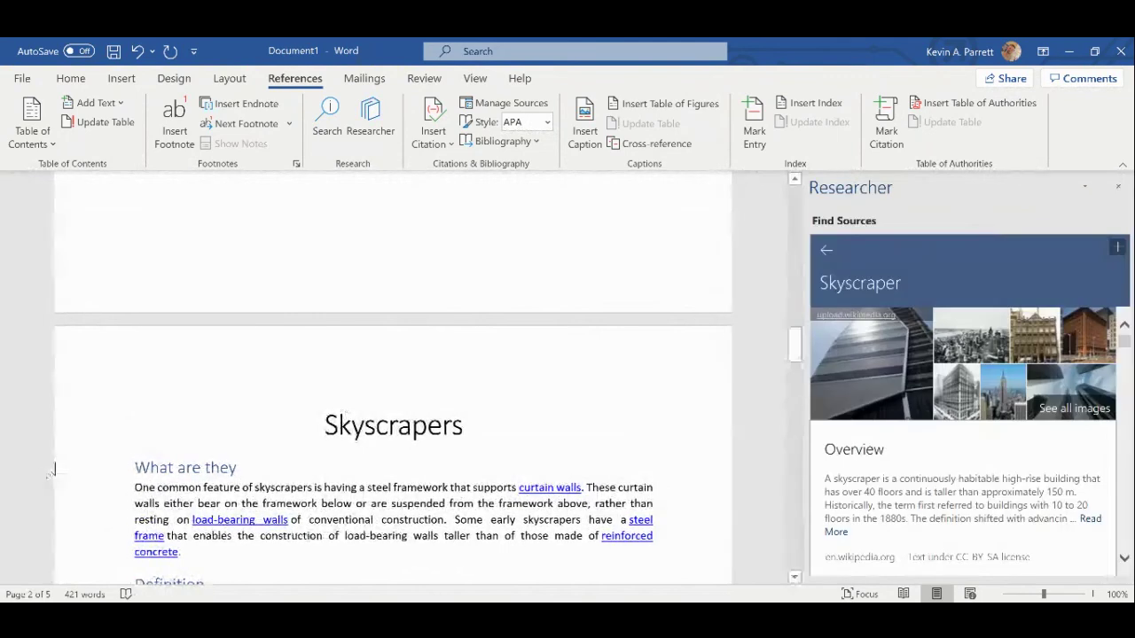
Check all pages in the print preview, from the cover page to the end, and return to the cover page in the document.
{"action": "left_click", "coordinate": [29, 78]}
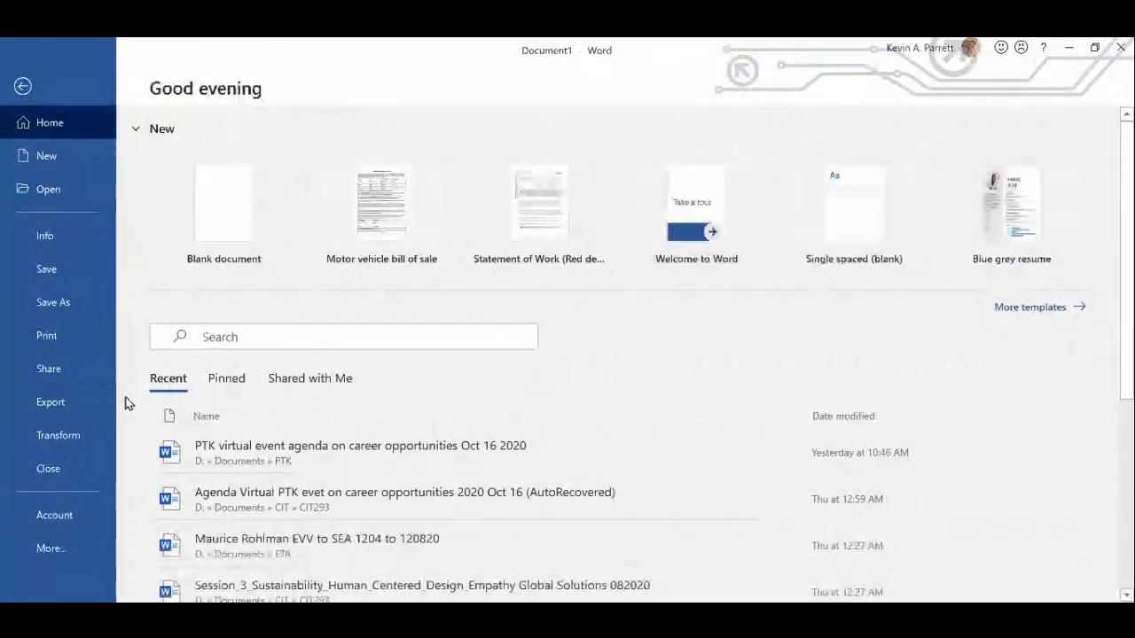
{"action": "left_click", "coordinate": [70, 341]}
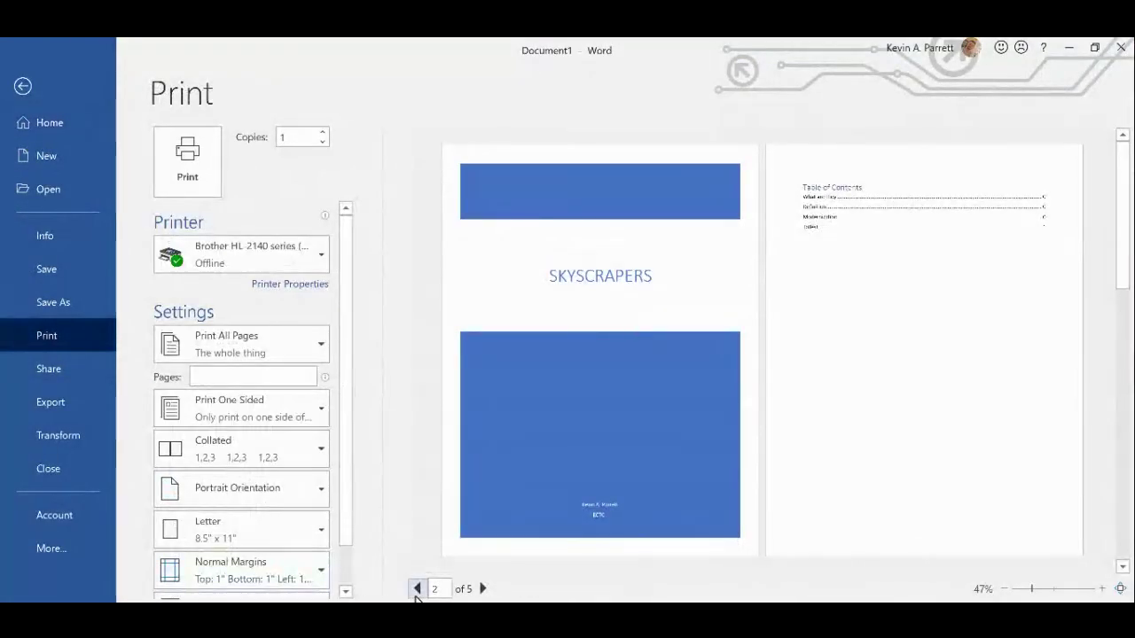
{"action": "left_click", "coordinate": [417, 591]}
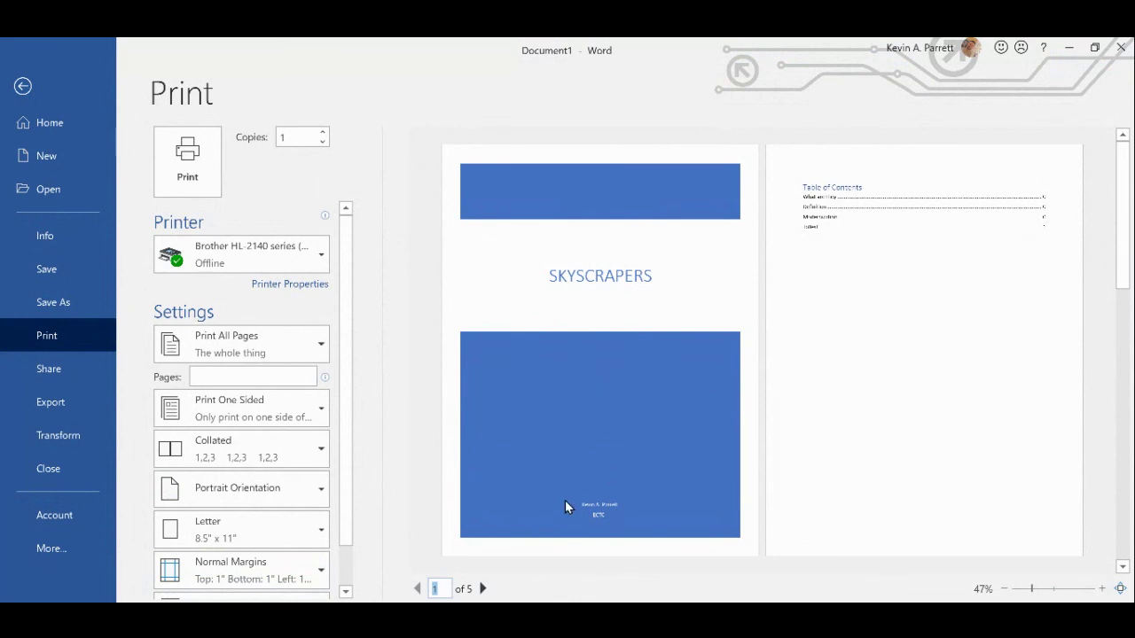
{"action": "left_click", "coordinate": [482, 589]}
{"action": "left_click", "coordinate": [482, 589]}
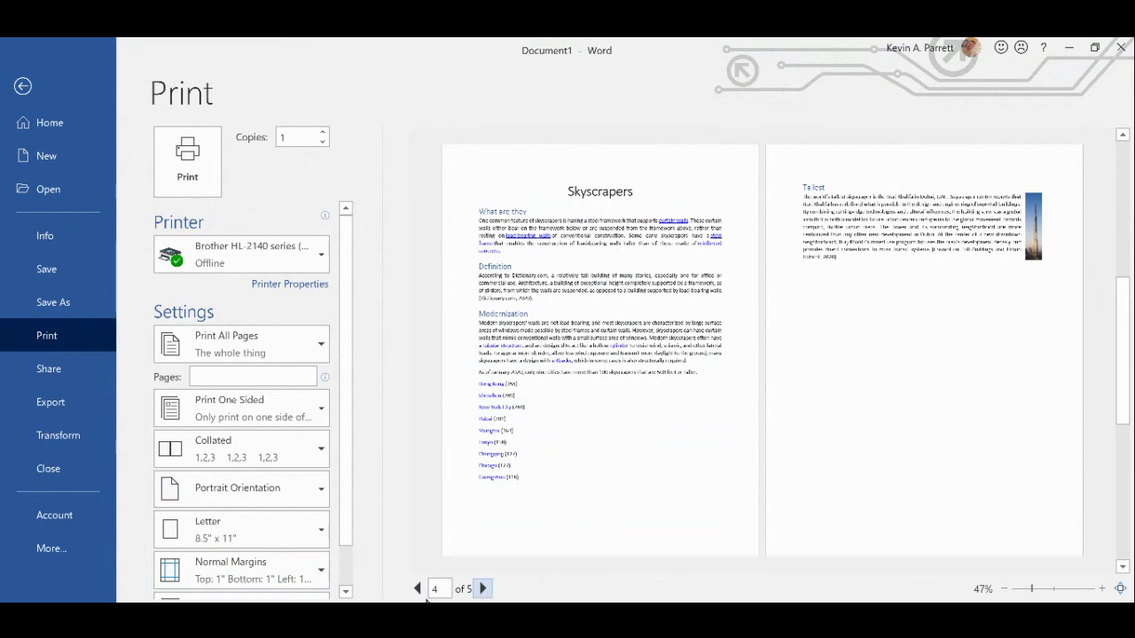
{"action": "left_click", "coordinate": [482, 588]}
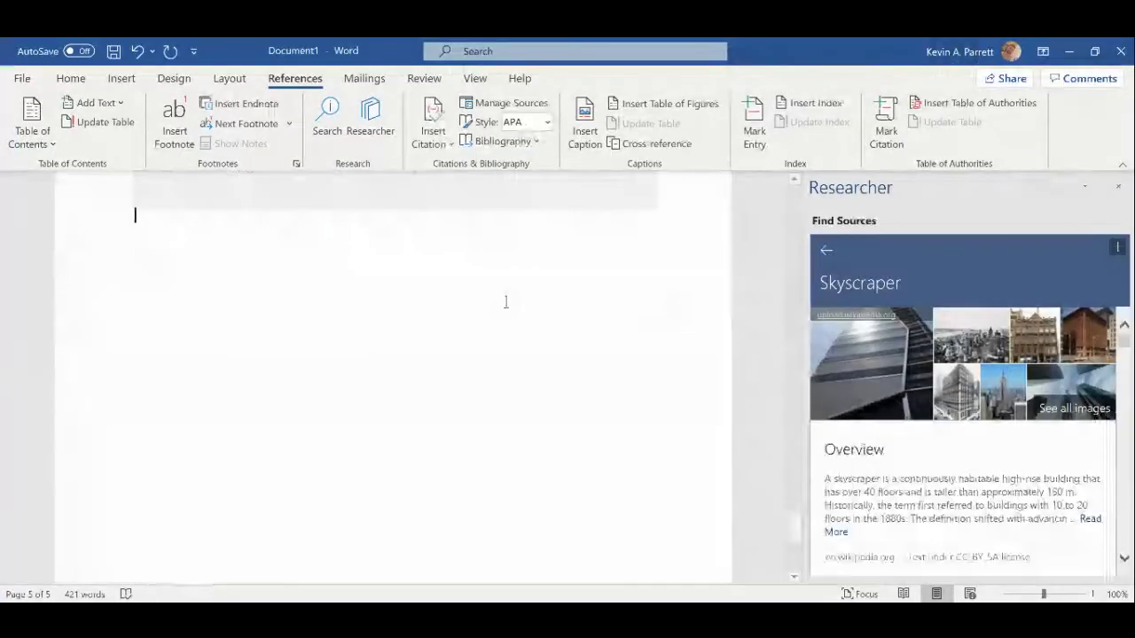
{"action": "scroll", "coordinate": [591, 457], "scroll_direction": "up", "scroll_amount": 3}
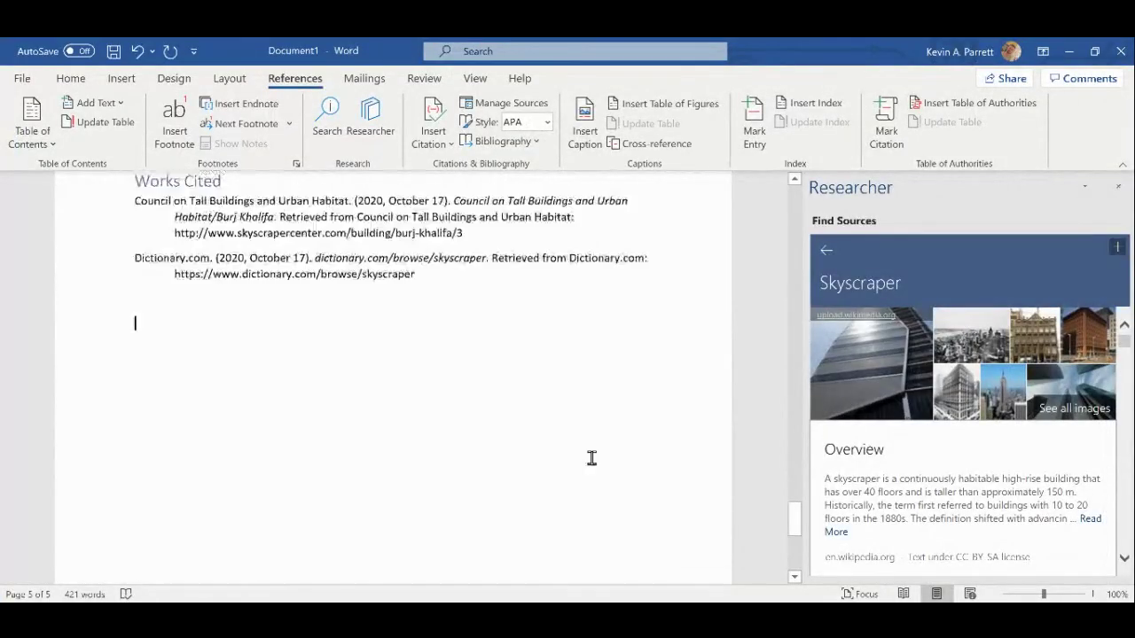
{"action": "scroll", "coordinate": [591, 458], "scroll_direction": "up", "scroll_amount": 20}
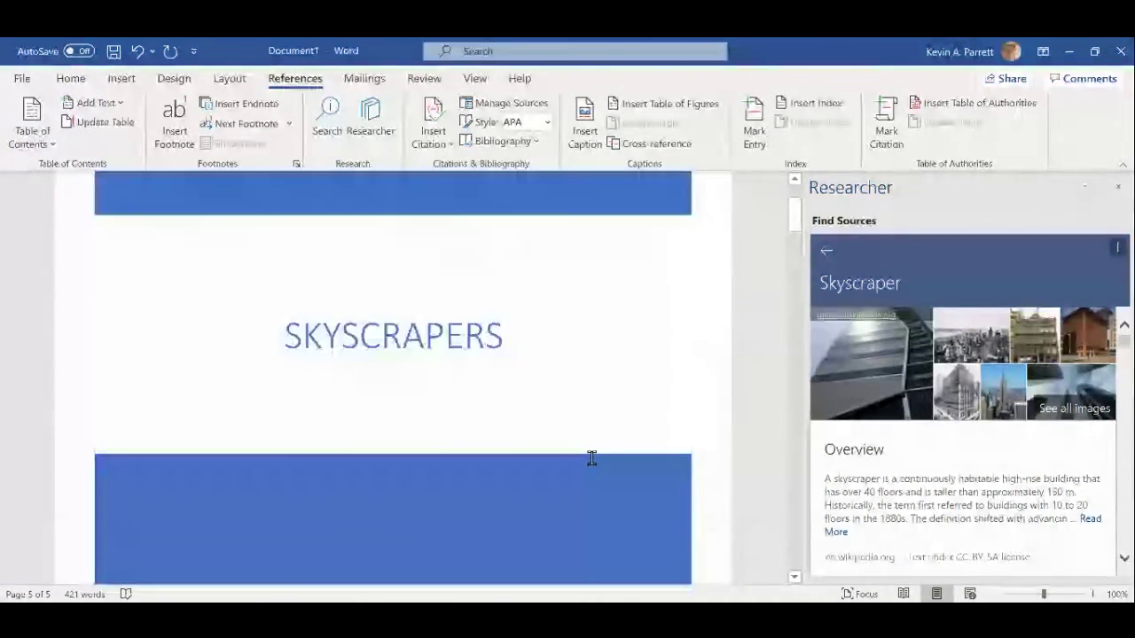
{"action": "scroll", "coordinate": [592, 457], "scroll_direction": "up", "scroll_amount": 3}
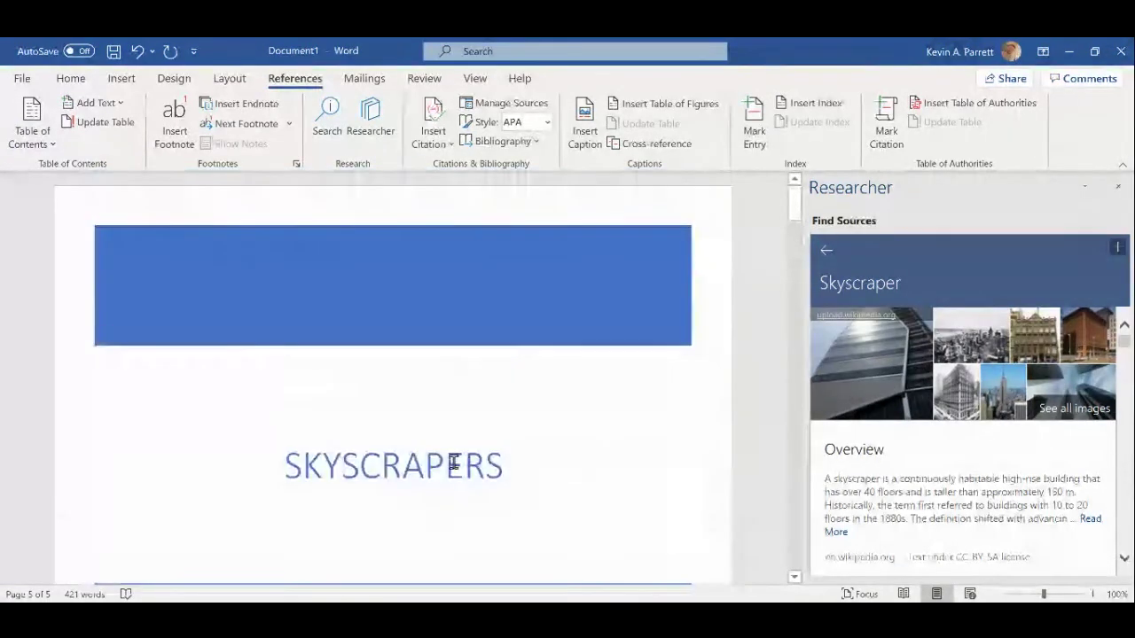
Make sure Show readability statistics is enabled in the Word proofing options and apply the options.
{"action": "left_click", "coordinate": [23, 82]}
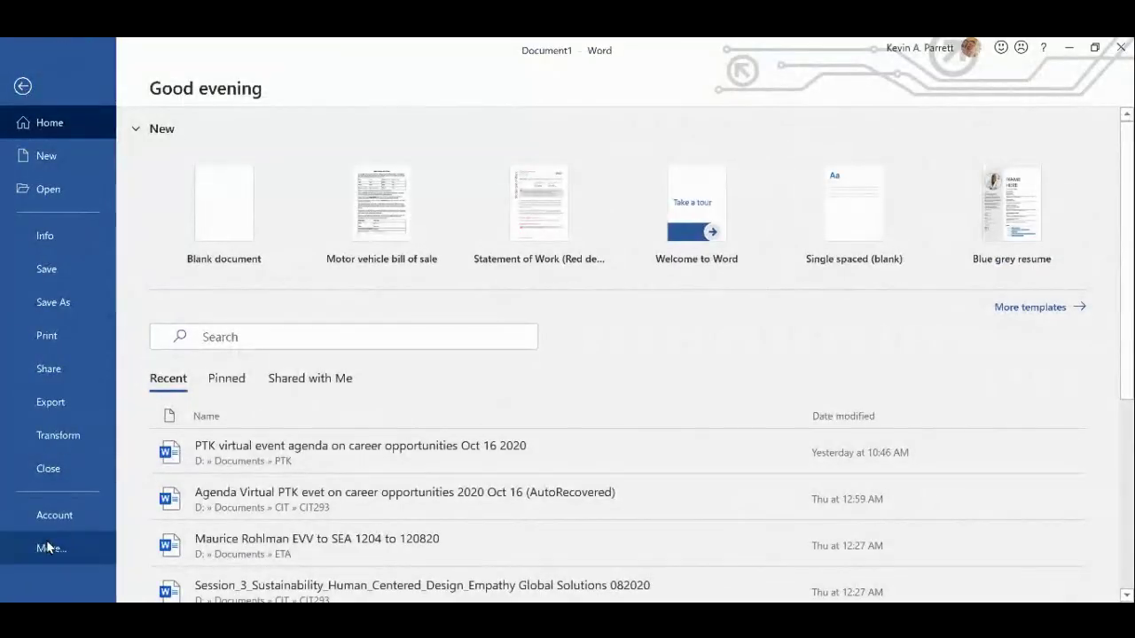
{"action": "left_click", "coordinate": [49, 547]}
{"action": "key", "text": "Escape"}
{"action": "key", "text": "Escape"}
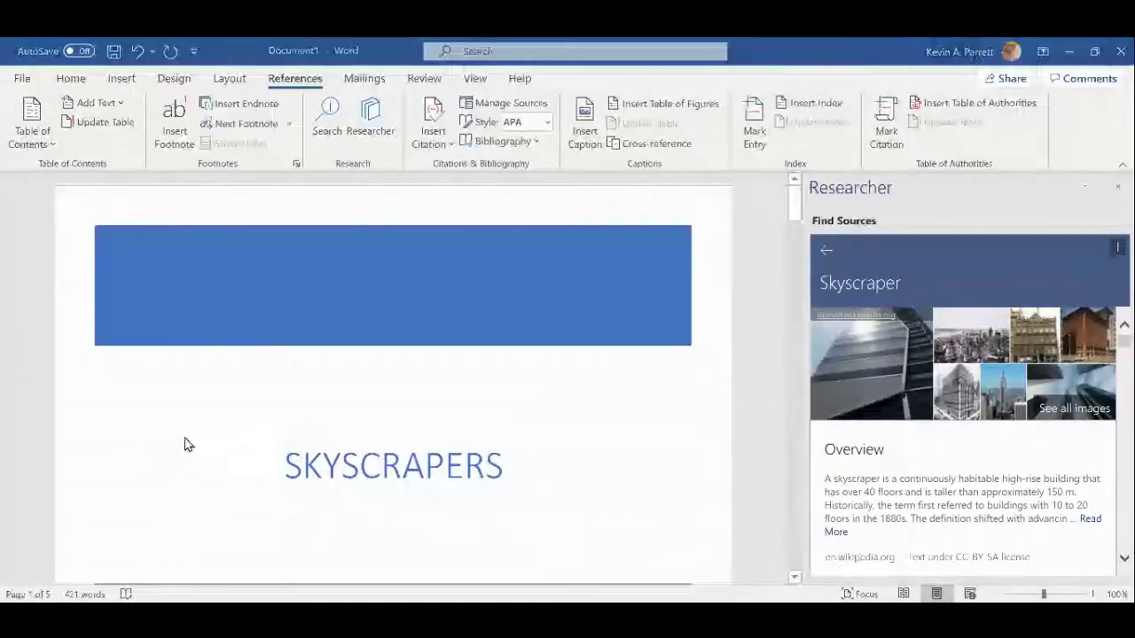
{"action": "left_click", "coordinate": [252, 124]}
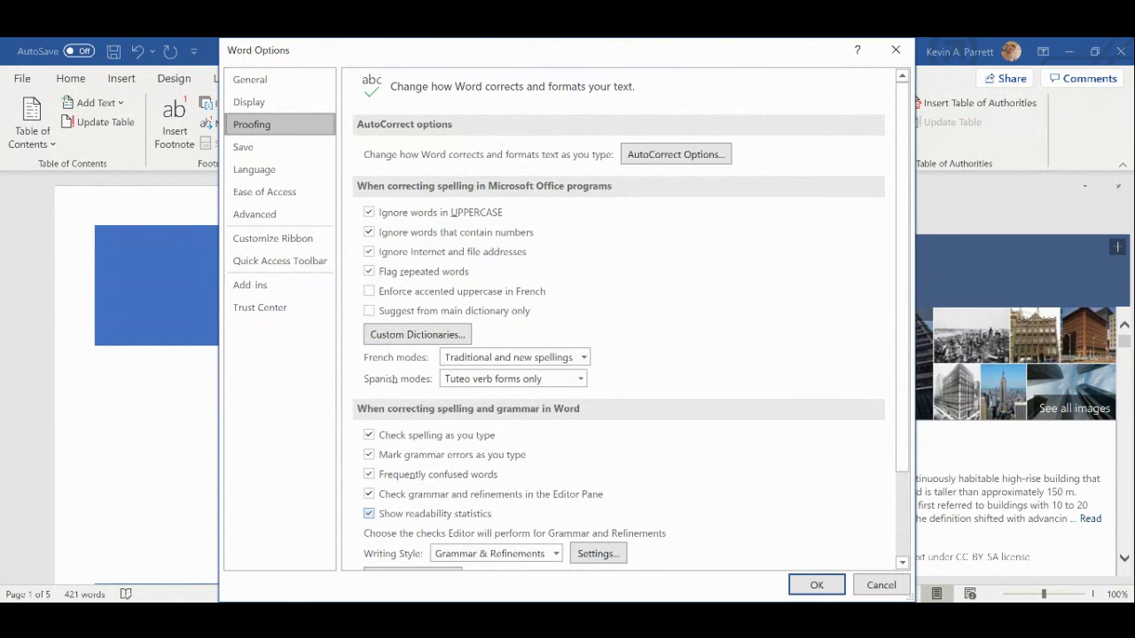
{"action": "left_click", "coordinate": [816, 585]}
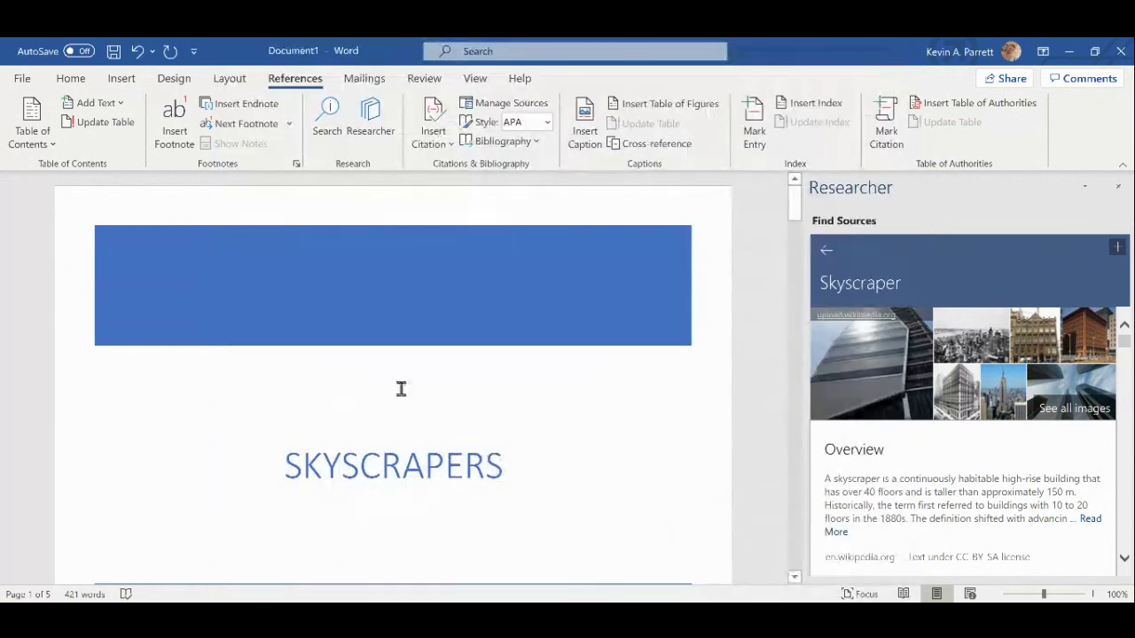